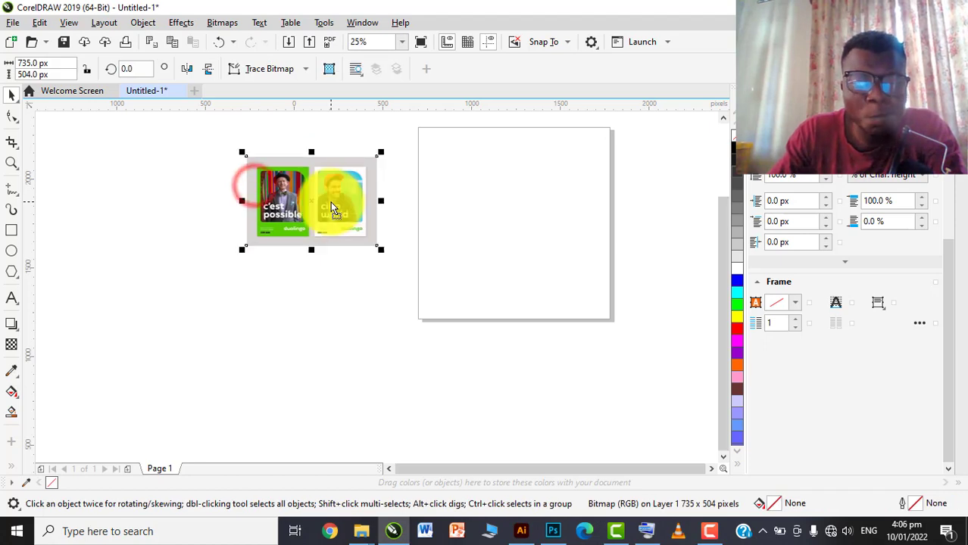
- Move the reference image with the two duolingo posters from the pasteboard onto the page
{"action": "scroll", "coordinate": [350, 197], "scroll_direction": "up", "scroll_amount": 2}
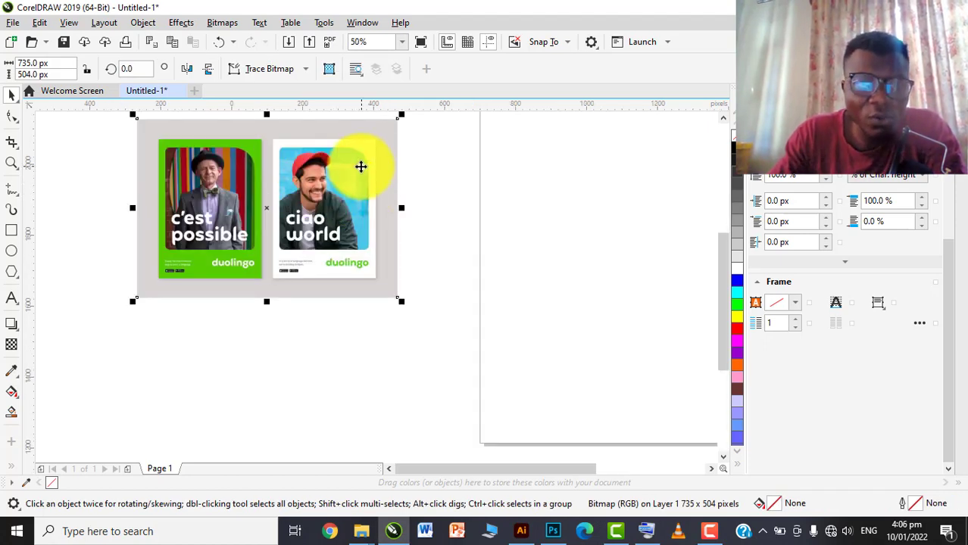
{"action": "scroll", "coordinate": [245, 189], "scroll_direction": "up", "scroll_amount": 2}
{"action": "scroll", "coordinate": [218, 203], "scroll_direction": "down", "scroll_amount": 2}
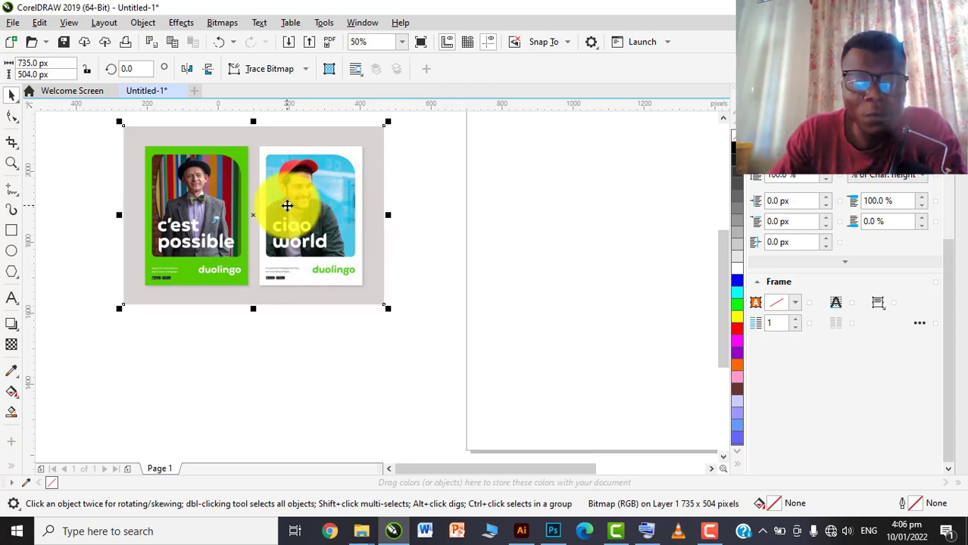
{"action": "scroll", "coordinate": [287, 205], "scroll_direction": "down", "scroll_amount": 4}
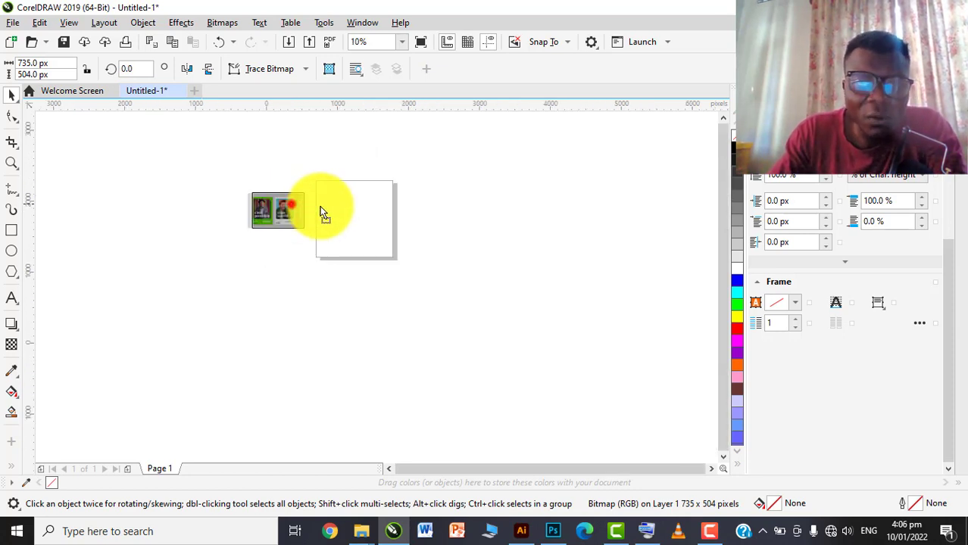
{"action": "scroll", "coordinate": [356, 221], "scroll_direction": "up", "scroll_amount": 6}
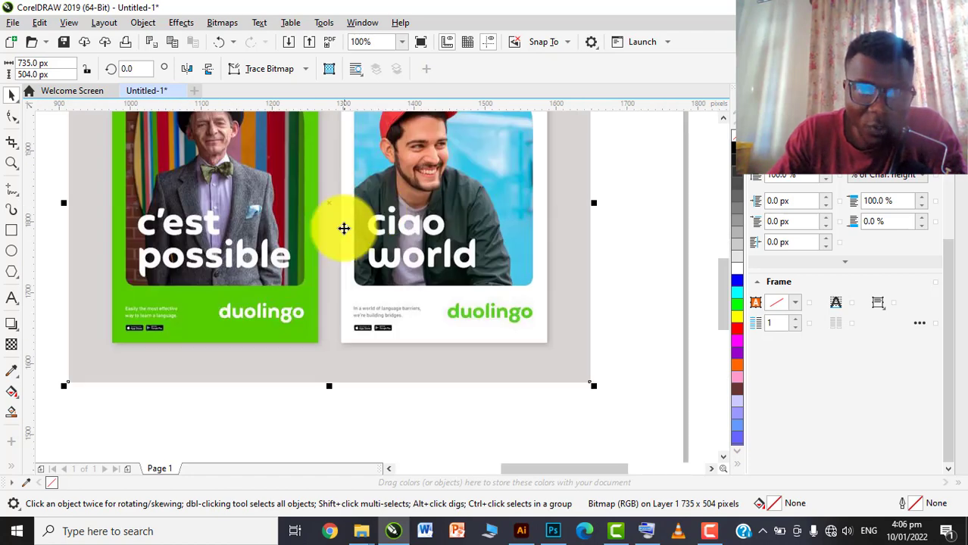
{"action": "scroll", "coordinate": [343, 228], "scroll_direction": "down", "scroll_amount": 1}
{"action": "left_click_drag", "start_coordinate": [371, 208], "coordinate": [368, 226]}
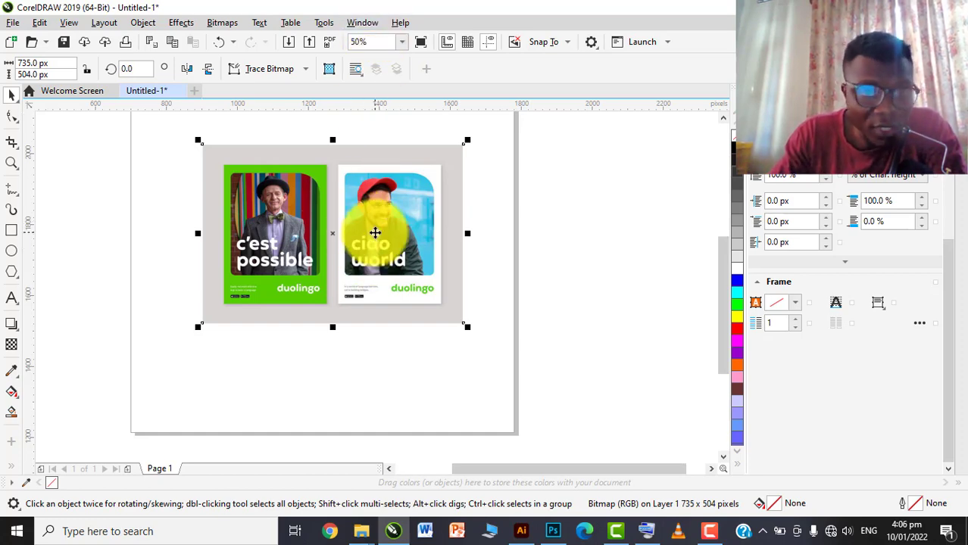
- Examine the photo frames and overall layout of the two posters, shifting the reference image sideways on the page
{"action": "scroll", "coordinate": [379, 261], "scroll_direction": "up", "scroll_amount": 1}
{"action": "scroll", "coordinate": [378, 260], "scroll_direction": "down", "scroll_amount": 1}
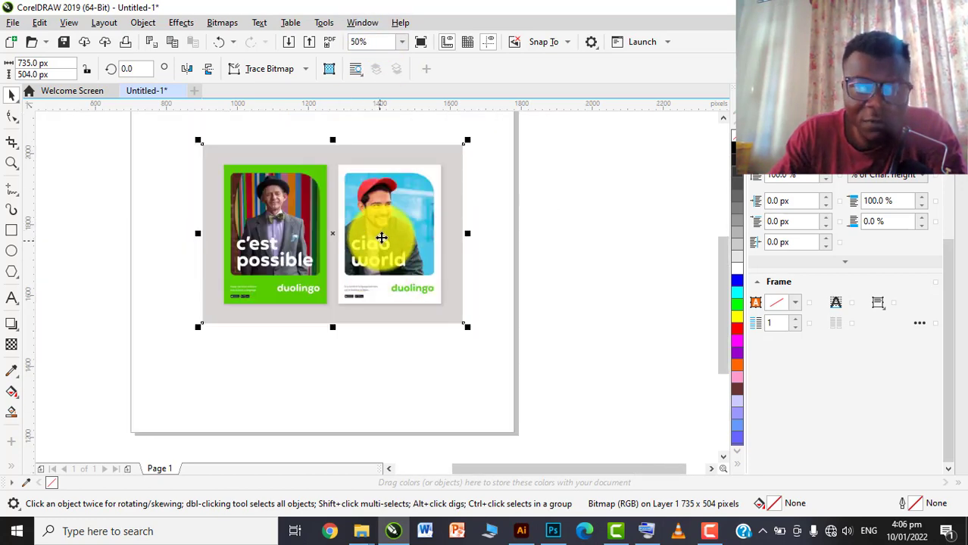
{"action": "scroll", "coordinate": [413, 199], "scroll_direction": "up", "scroll_amount": 1}
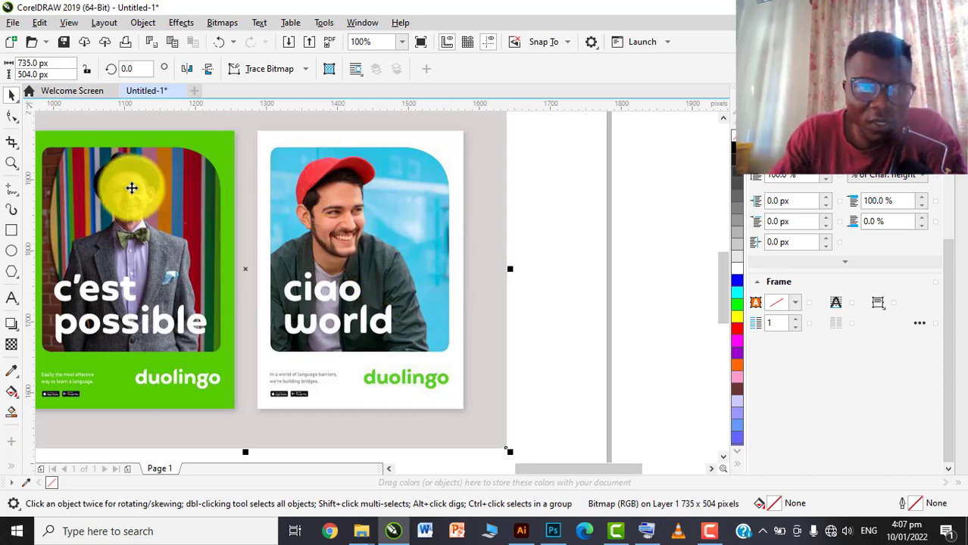
{"action": "left_click_drag", "start_coordinate": [130, 198], "coordinate": [160, 199]}
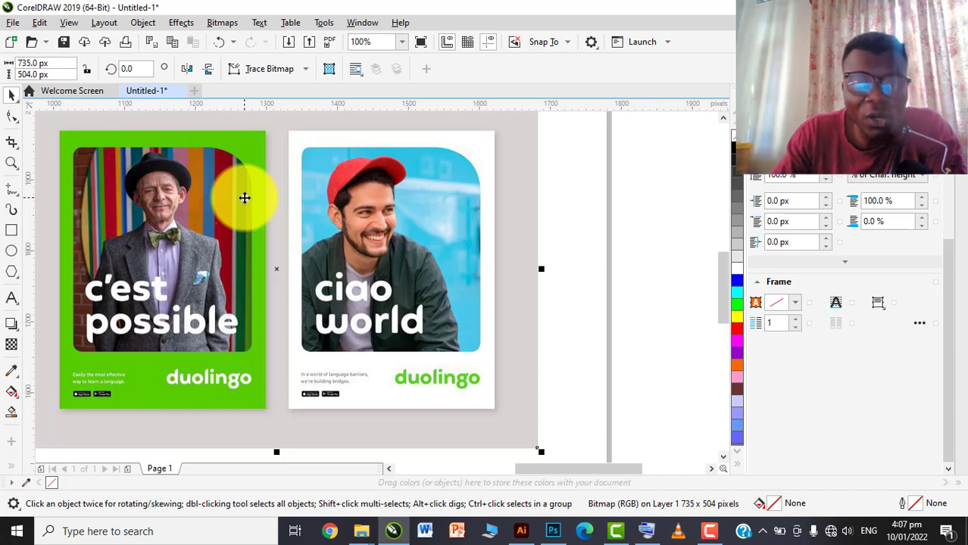
{"action": "left_click_drag", "start_coordinate": [140, 211], "coordinate": [210, 210]}
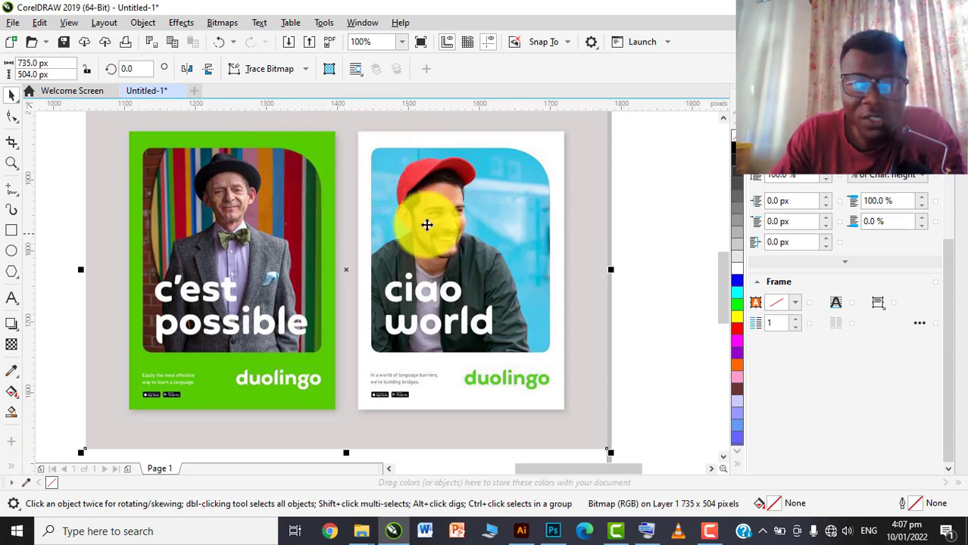
{"action": "scroll", "coordinate": [441, 212], "scroll_direction": "up", "scroll_amount": 2}
{"action": "scroll", "coordinate": [439, 213], "scroll_direction": "down", "scroll_amount": 2}
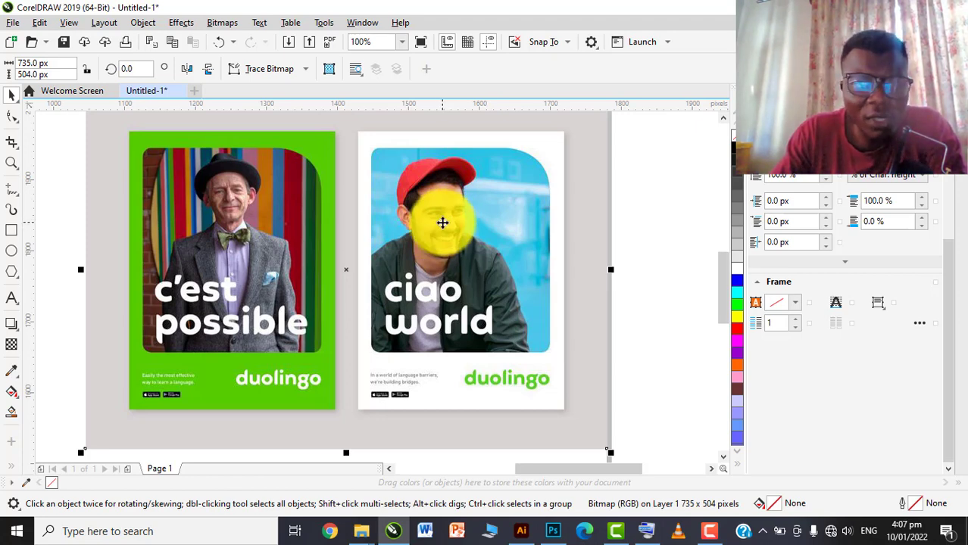
{"action": "scroll", "coordinate": [216, 189], "scroll_direction": "up", "scroll_amount": 2}
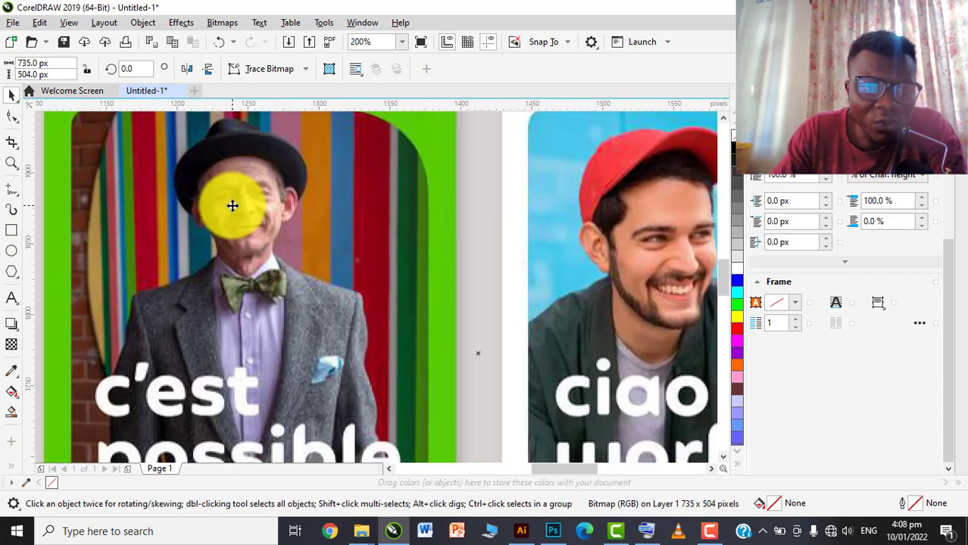
{"action": "scroll", "coordinate": [233, 206], "scroll_direction": "down", "scroll_amount": 2}
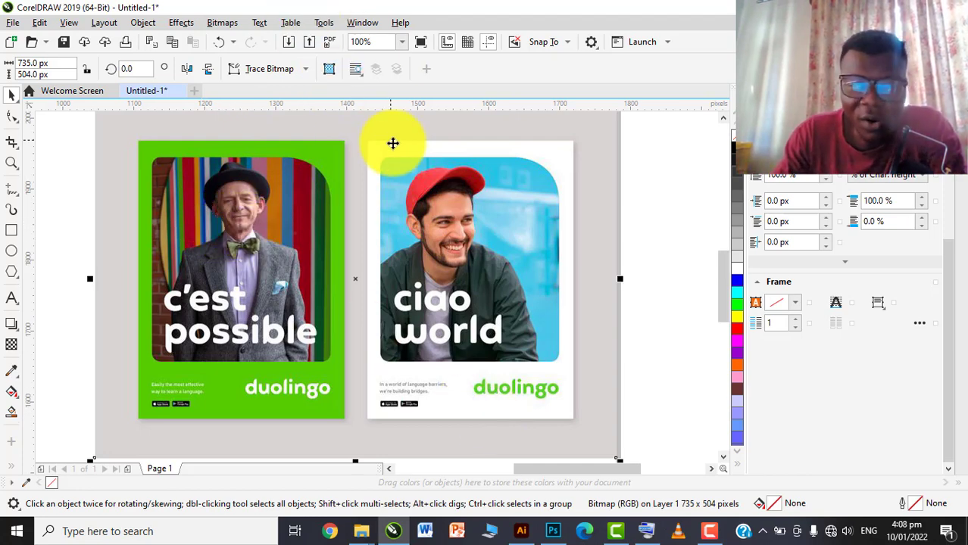
{"action": "left_click_drag", "start_coordinate": [477, 294], "coordinate": [427, 289]}
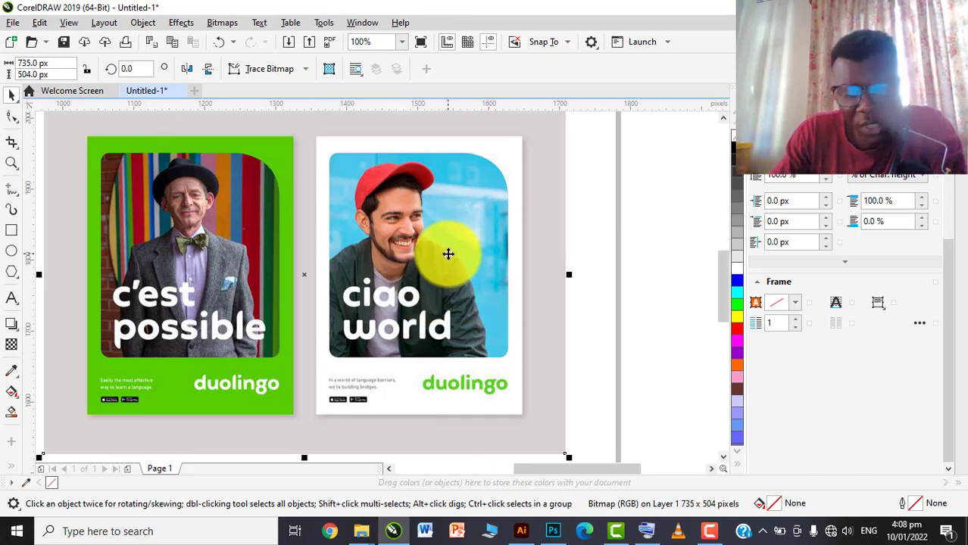
- Examine the white poster's headline, tagline, store badges and logo, nudging the reference image slightly on the page
{"action": "scroll", "coordinate": [439, 219], "scroll_direction": "up", "scroll_amount": 2}
{"action": "scroll", "coordinate": [437, 219], "scroll_direction": "down", "scroll_amount": 2}
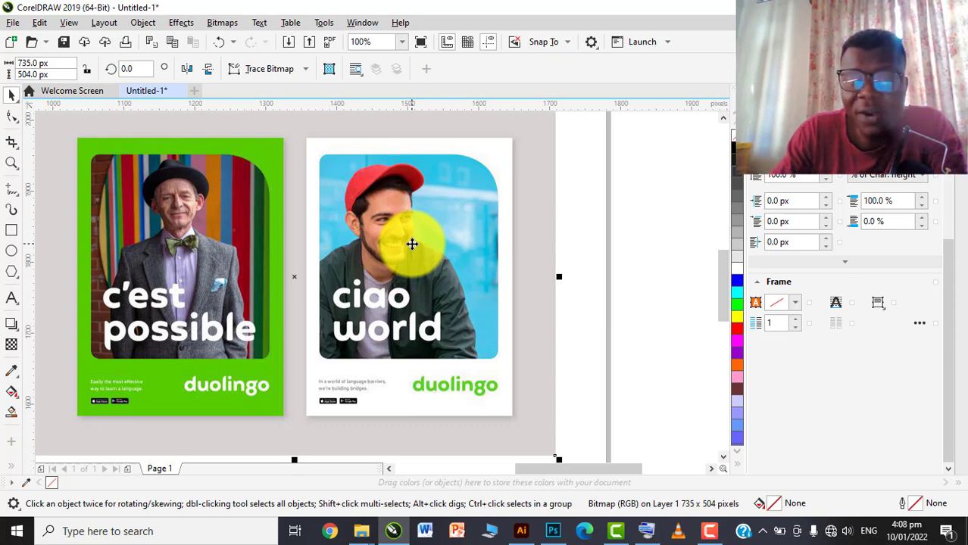
{"action": "scroll", "coordinate": [461, 335], "scroll_direction": "up", "scroll_amount": 2}
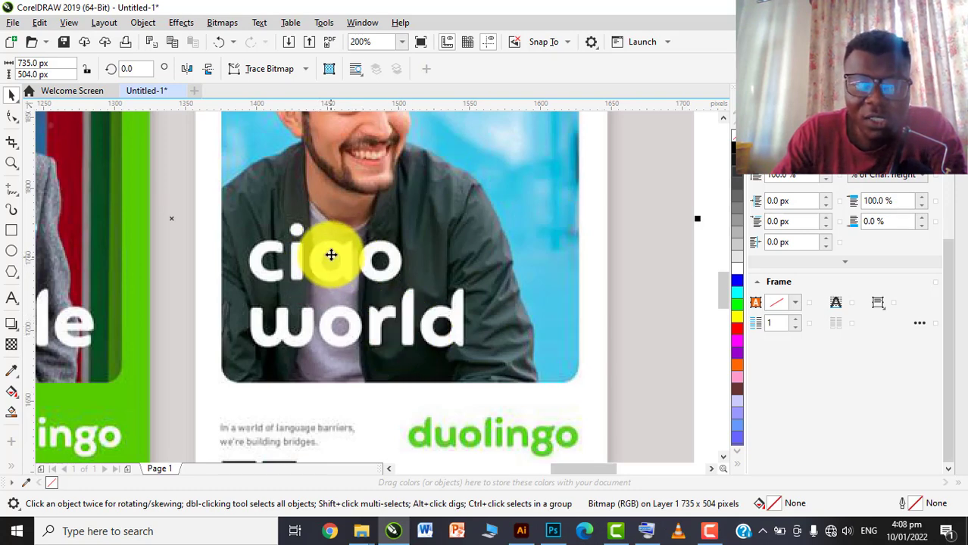
{"action": "scroll", "coordinate": [341, 273], "scroll_direction": "down", "scroll_amount": 2}
{"action": "scroll", "coordinate": [379, 341], "scroll_direction": "up", "scroll_amount": 2}
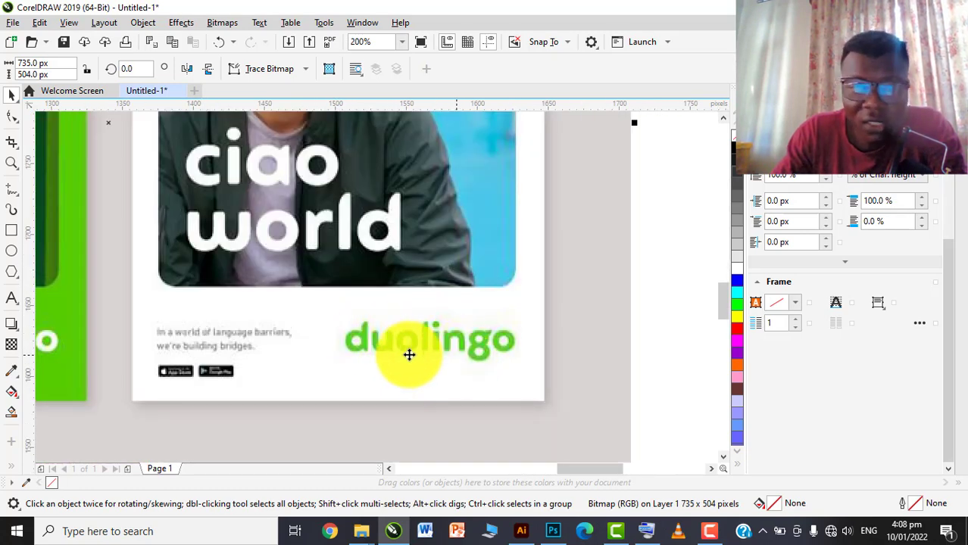
{"action": "scroll", "coordinate": [409, 354], "scroll_direction": "down", "scroll_amount": 2}
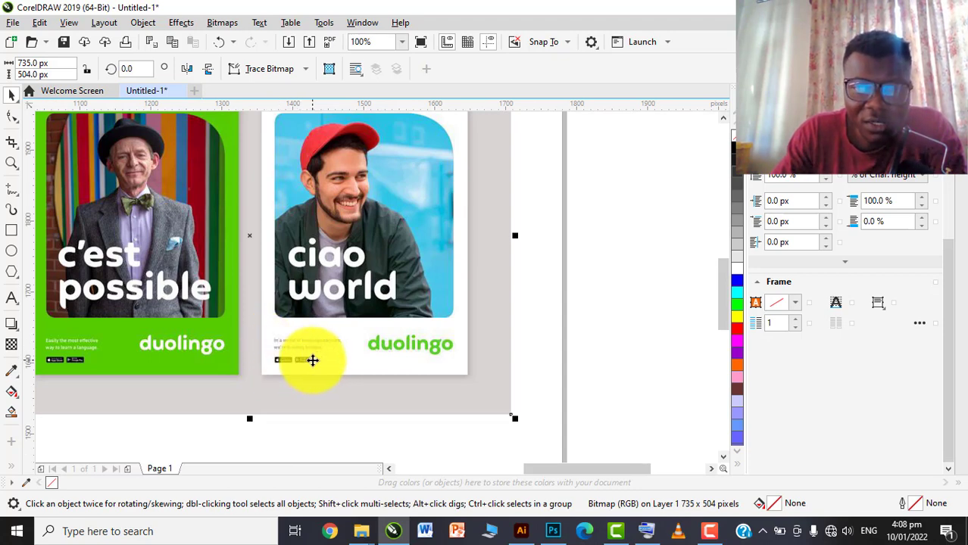
{"action": "scroll", "coordinate": [378, 282], "scroll_direction": "down", "scroll_amount": 2}
{"action": "scroll", "coordinate": [379, 271], "scroll_direction": "up", "scroll_amount": 2}
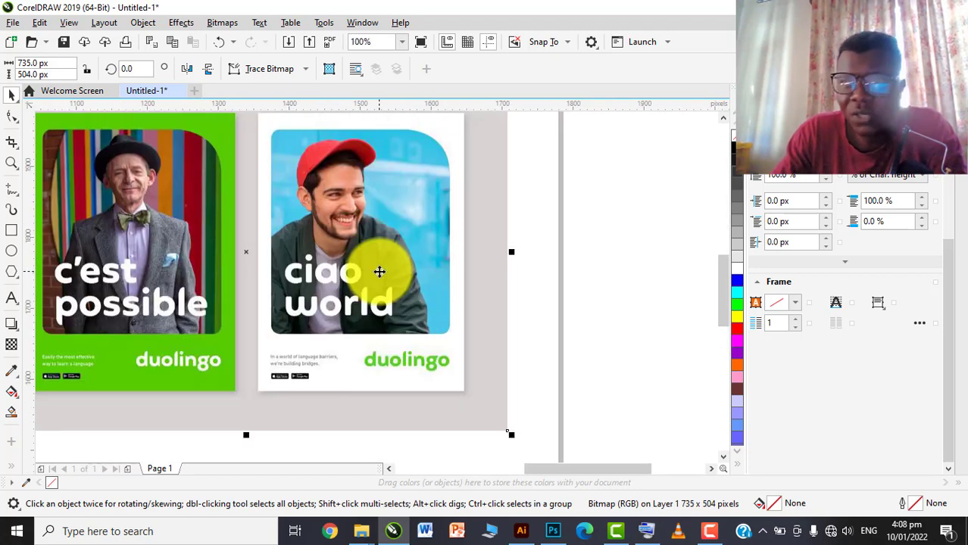
{"action": "left_click_drag", "start_coordinate": [370, 233], "coordinate": [358, 251]}
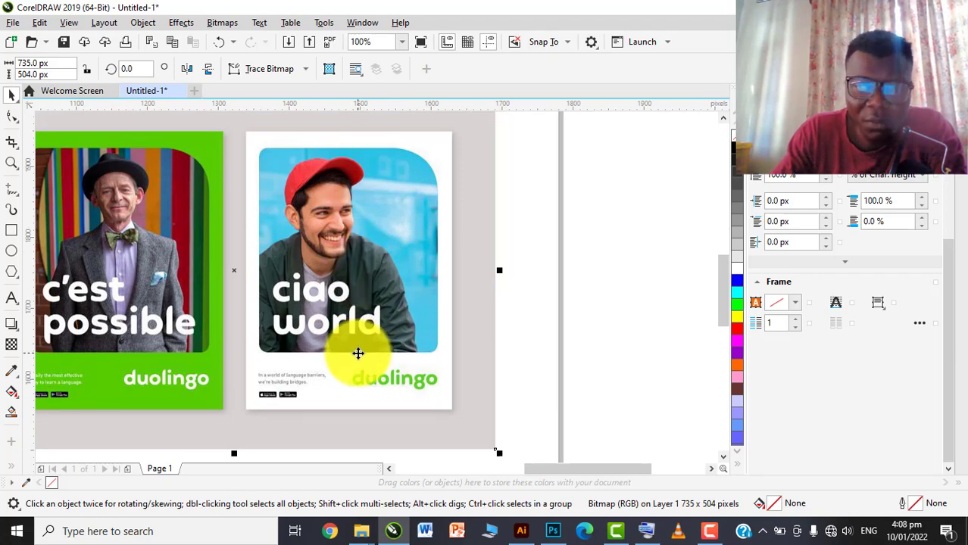
- Examine how the white poster's headline, footer text and duolingo logo align with the edges of the photo frame
{"action": "scroll", "coordinate": [322, 343], "scroll_direction": "up", "scroll_amount": 2}
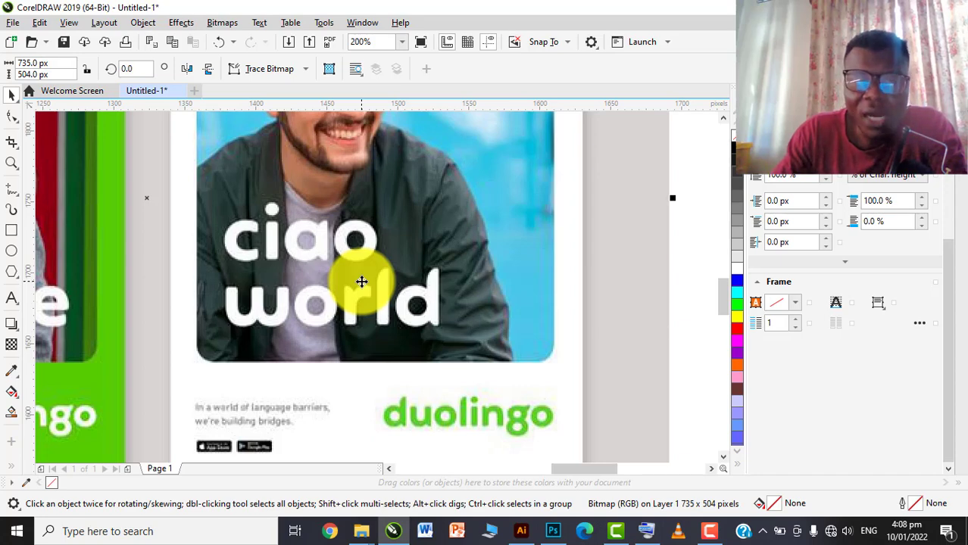
{"action": "scroll", "coordinate": [361, 282], "scroll_direction": "down", "scroll_amount": 2}
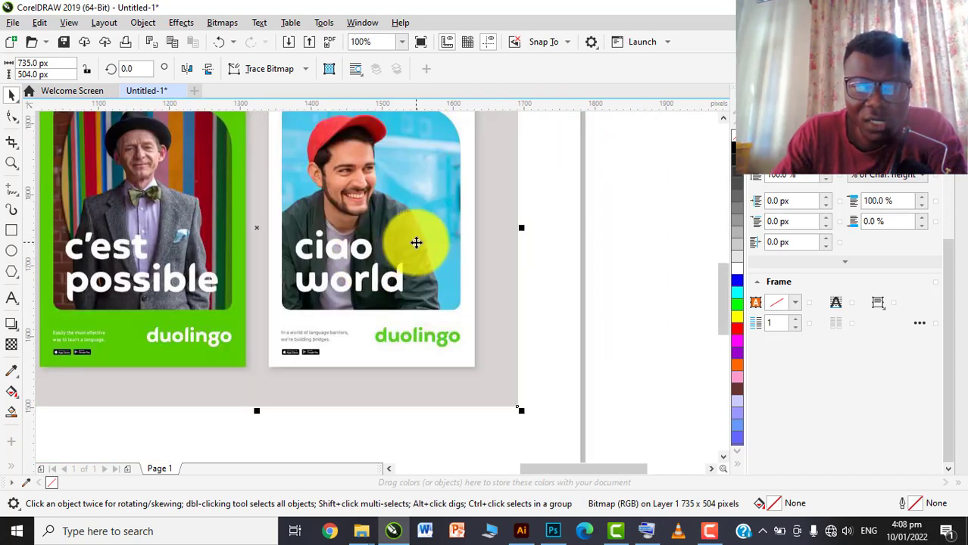
{"action": "scroll", "coordinate": [416, 276], "scroll_direction": "down", "scroll_amount": 2}
{"action": "scroll", "coordinate": [416, 276], "scroll_direction": "up", "scroll_amount": 2}
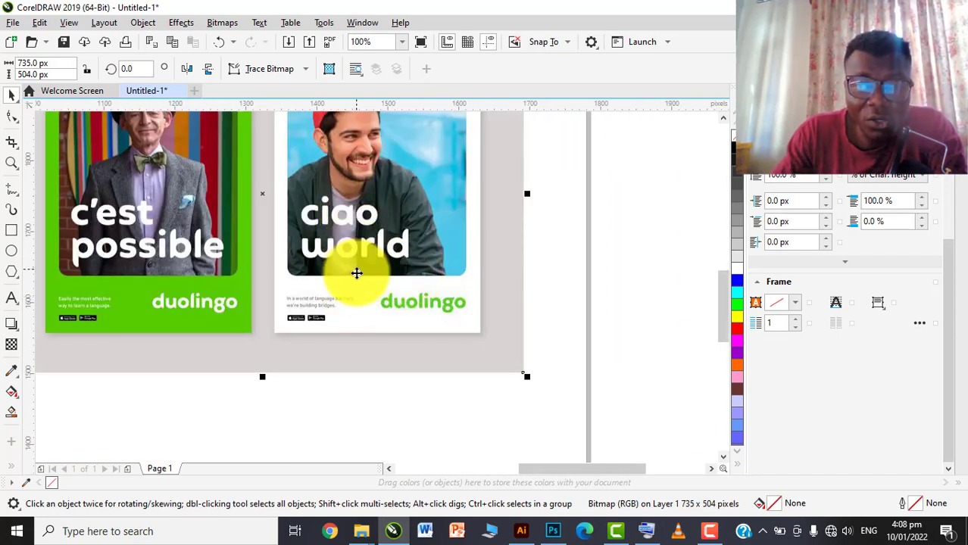
{"action": "scroll", "coordinate": [330, 205], "scroll_direction": "up", "scroll_amount": 2}
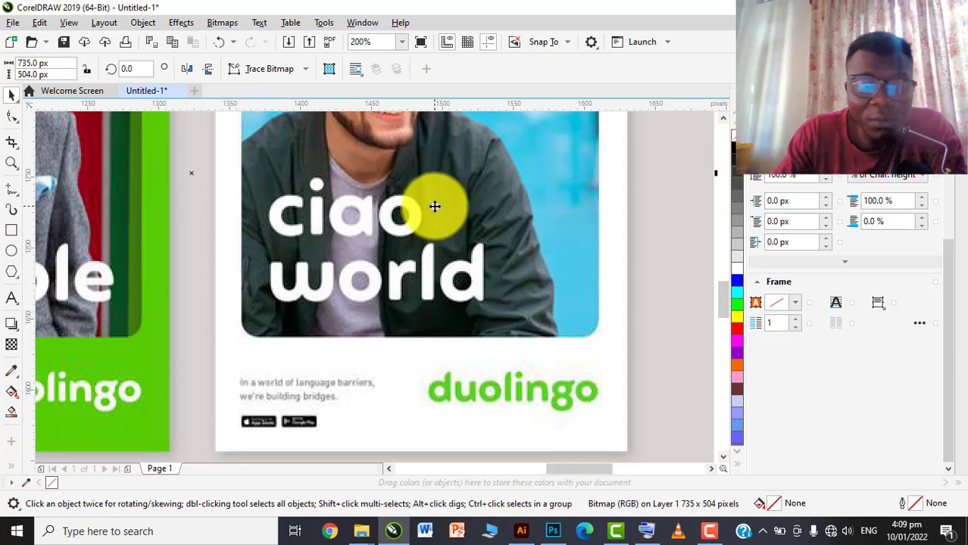
{"action": "scroll", "coordinate": [355, 256], "scroll_direction": "down", "scroll_amount": 2}
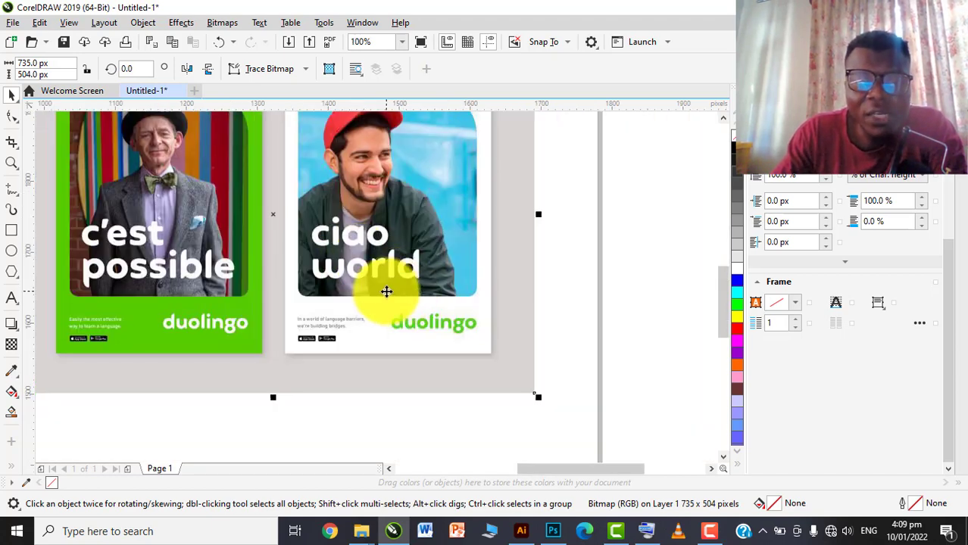
{"action": "scroll", "coordinate": [436, 350], "scroll_direction": "up", "scroll_amount": 2}
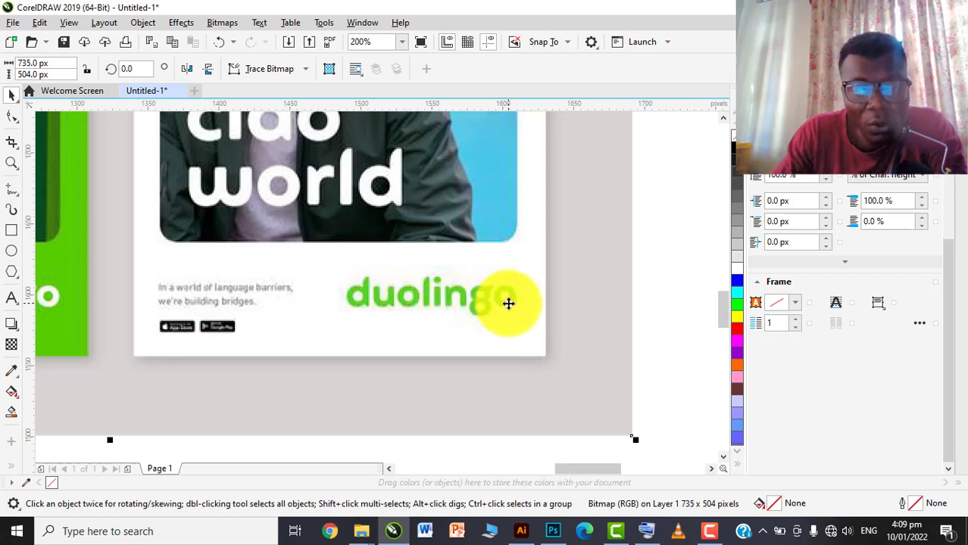
{"action": "scroll", "coordinate": [443, 307], "scroll_direction": "down", "scroll_amount": 2}
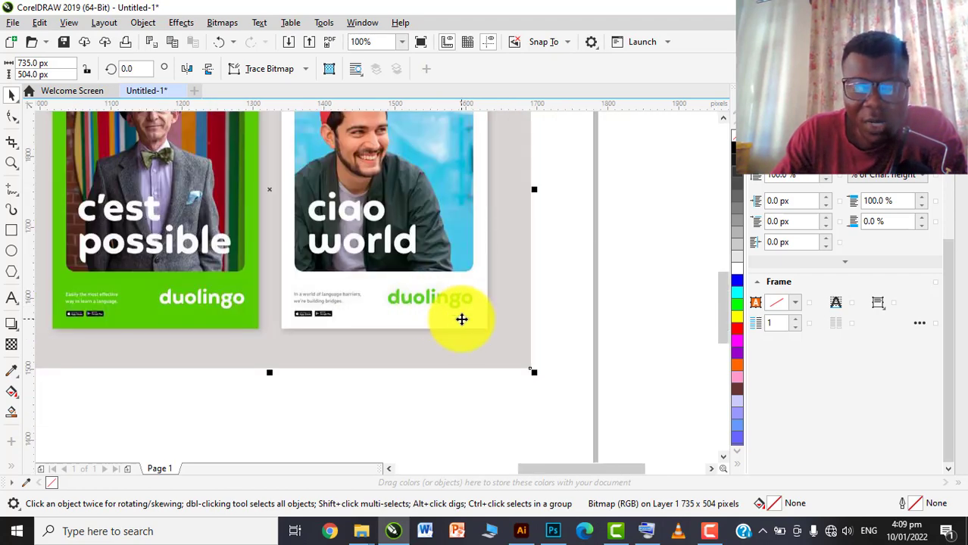
{"action": "scroll", "coordinate": [461, 318], "scroll_direction": "up", "scroll_amount": 2}
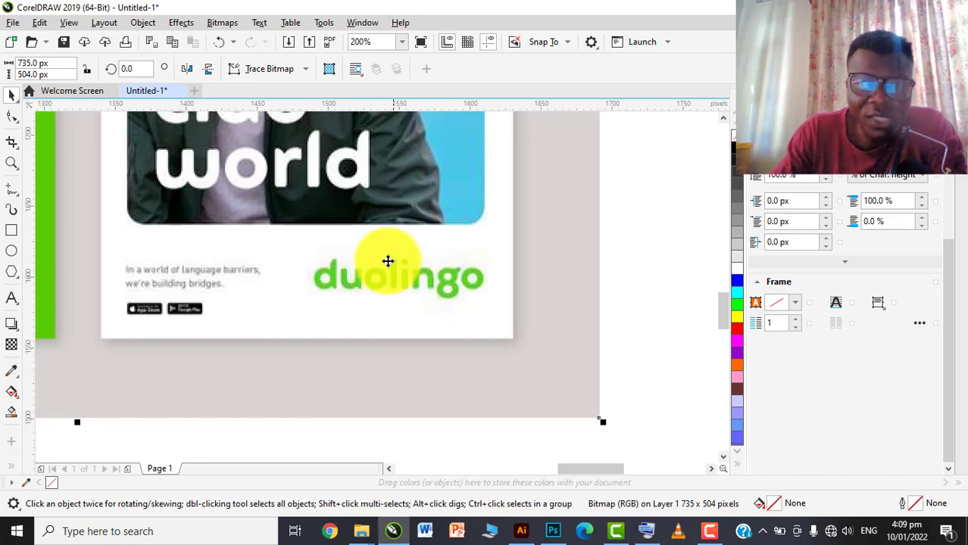
{"action": "scroll", "coordinate": [386, 242], "scroll_direction": "down", "scroll_amount": 4}
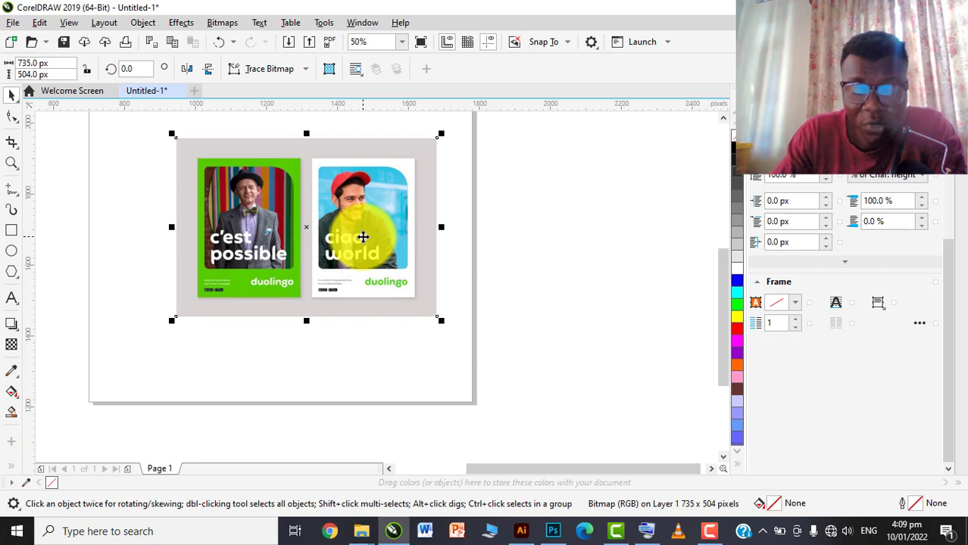
{"action": "key", "text": "Escape"}
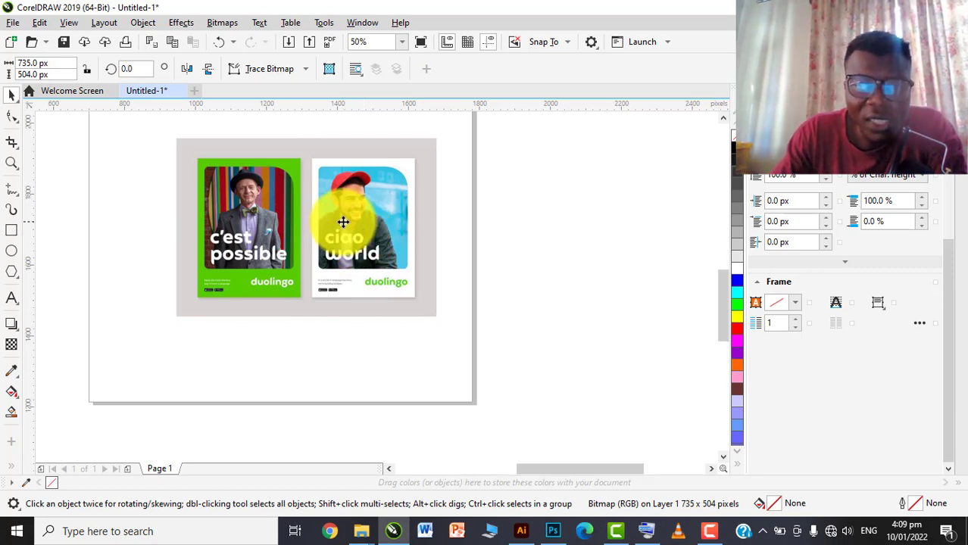
{"action": "scroll", "coordinate": [343, 222], "scroll_direction": "up", "scroll_amount": 2}
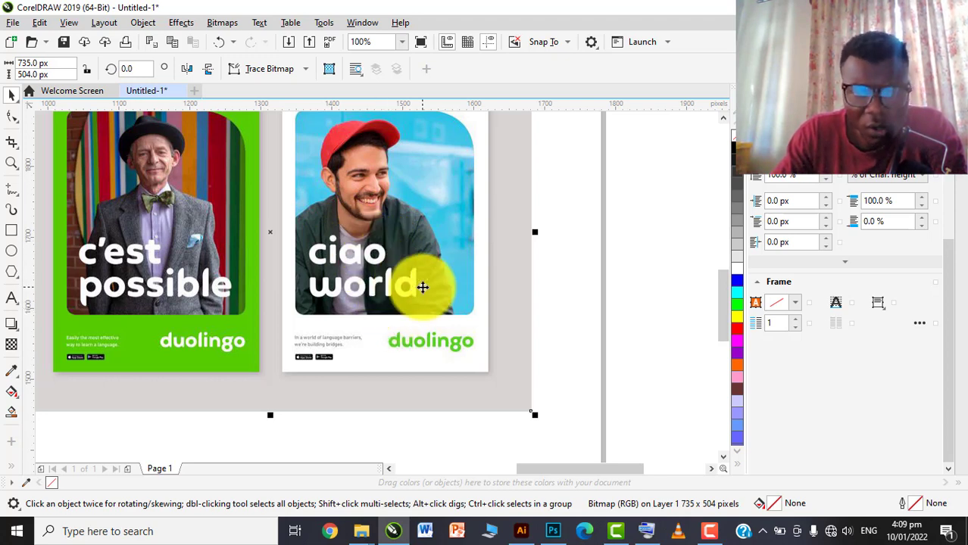
{"action": "scroll", "coordinate": [309, 252], "scroll_direction": "down", "scroll_amount": 2}
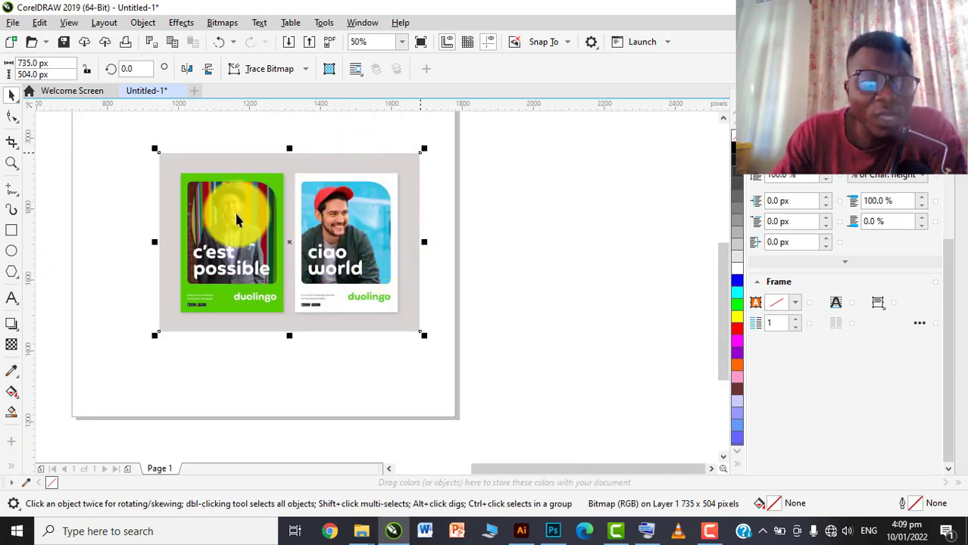
{"action": "scroll", "coordinate": [324, 184], "scroll_direction": "up", "scroll_amount": 2}
{"action": "scroll", "coordinate": [323, 185], "scroll_direction": "down", "scroll_amount": 4}
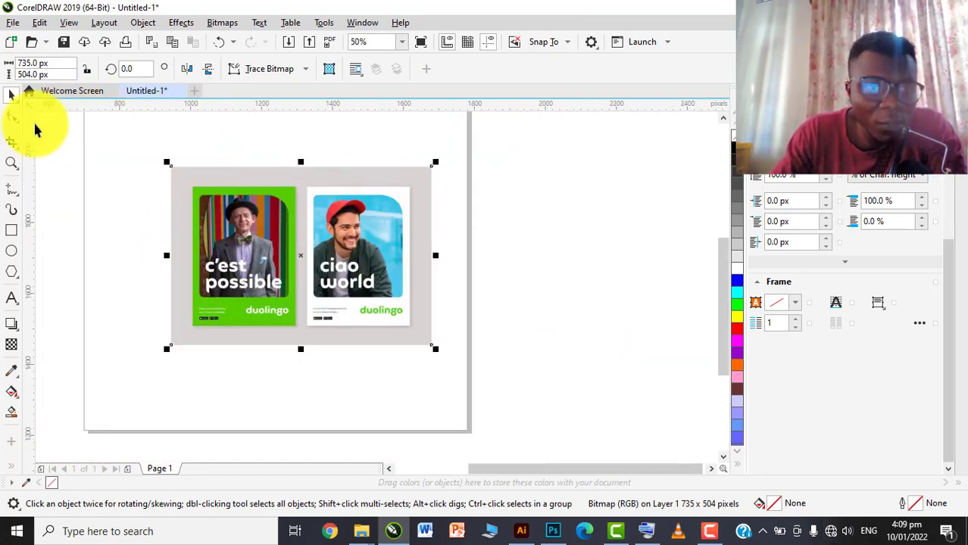
- Draw a rectangle about 354 × 551 px over the white poster's half and intersect it with the reference image
{"action": "left_click", "coordinate": [9, 230]}
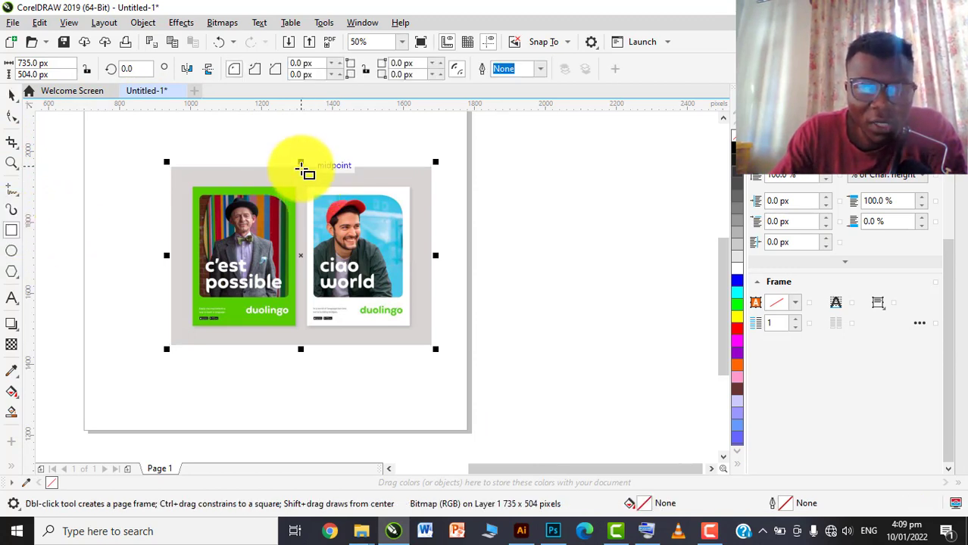
{"action": "left_click_drag", "start_coordinate": [306, 150], "coordinate": [432, 344]}
{"action": "left_click", "coordinate": [11, 94]}
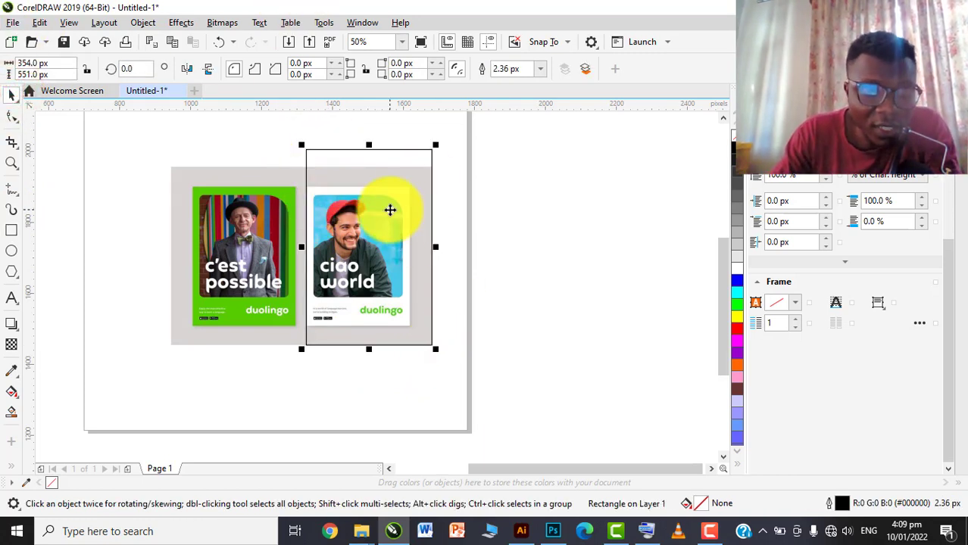
{"action": "left_click", "coordinate": [262, 220], "text": "shift"}
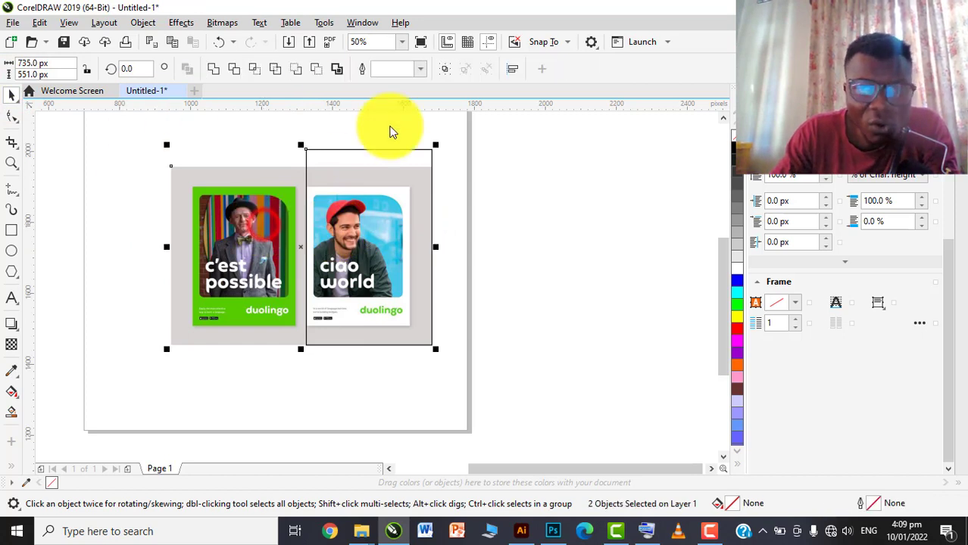
{"action": "left_click", "coordinate": [258, 72]}
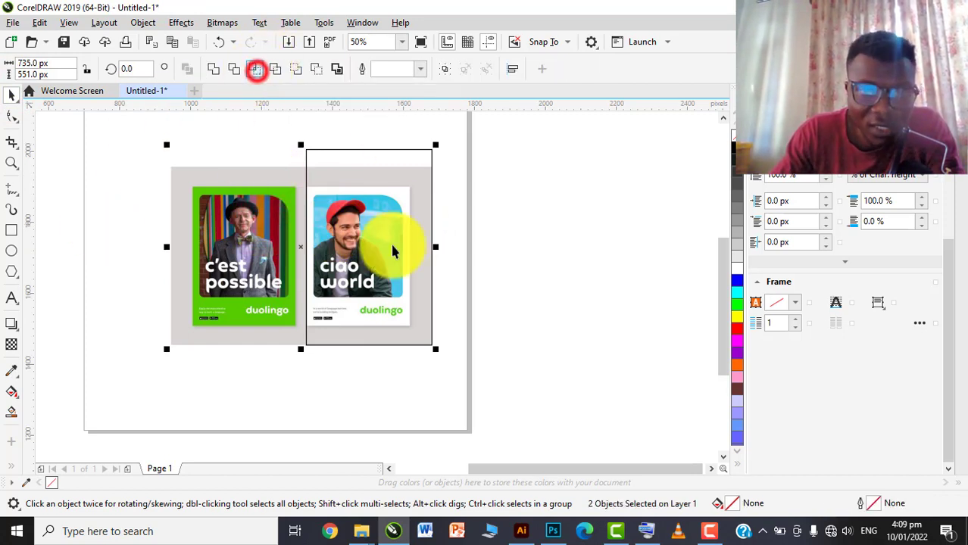
- Move the original two-poster image onto the pasteboard beside the page and delete the leftover cutting rectangle
{"action": "left_click_drag", "start_coordinate": [279, 251], "coordinate": [130, 251]}
{"action": "scroll", "coordinate": [265, 243], "scroll_direction": "down", "scroll_amount": 2}
{"action": "left_click_drag", "start_coordinate": [229, 242], "coordinate": [146, 242]}
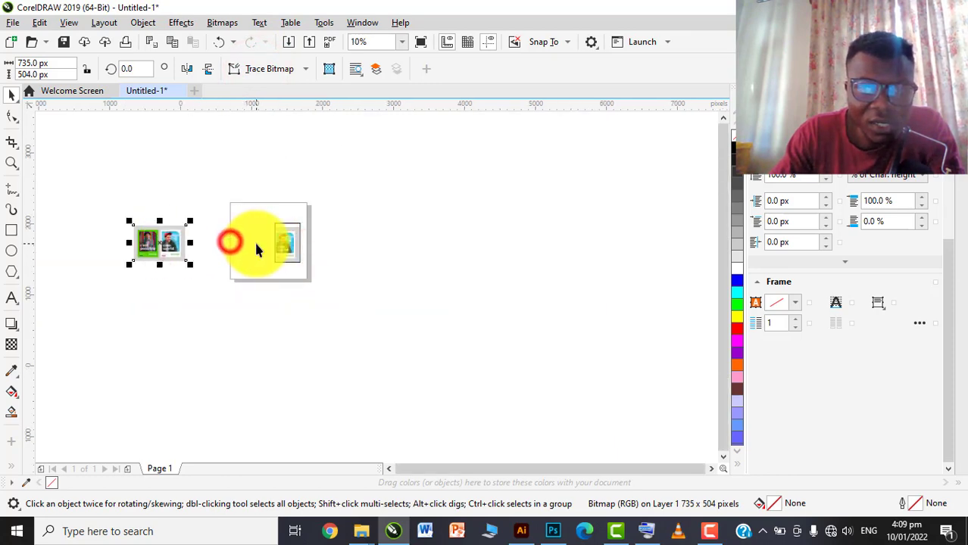
{"action": "scroll", "coordinate": [255, 242], "scroll_direction": "up", "scroll_amount": 2}
{"action": "left_click", "coordinate": [432, 180]}
{"action": "key", "text": "Delete"}
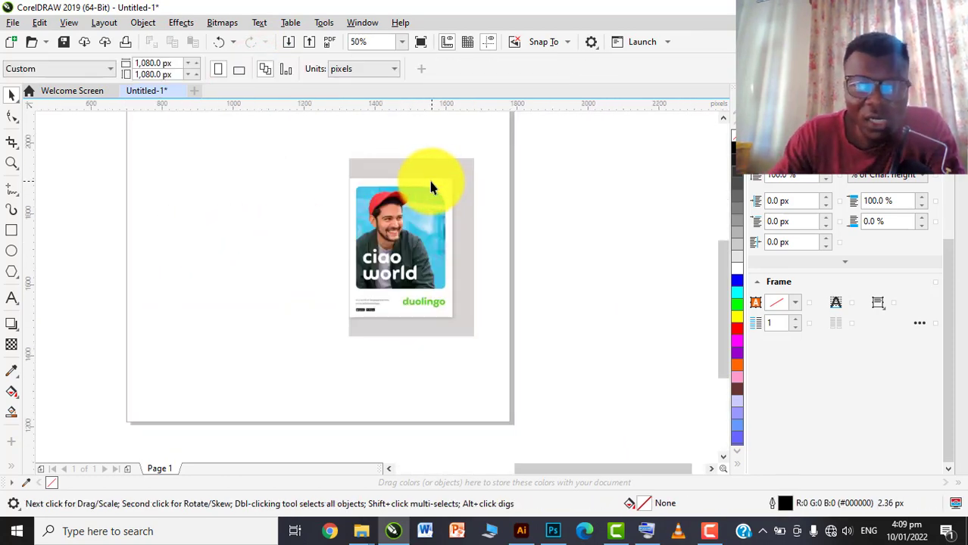
- Move the cut-out "ciao world" poster off the page, placing it between the original image and the page
{"action": "left_click_drag", "start_coordinate": [430, 182], "coordinate": [149, 180]}
{"action": "scroll", "coordinate": [324, 226], "scroll_direction": "down", "scroll_amount": 1}
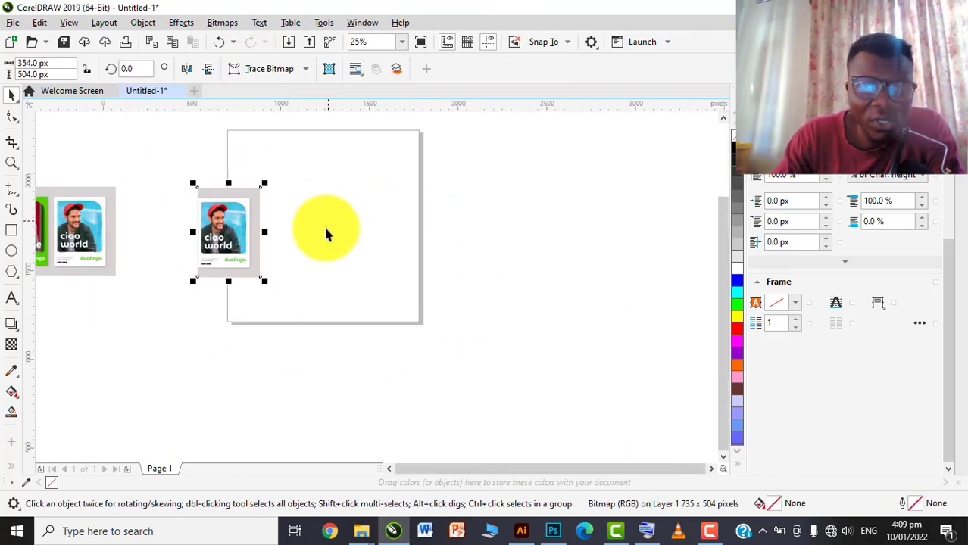
{"action": "scroll", "coordinate": [198, 197], "scroll_direction": "up", "scroll_amount": 1}
{"action": "left_click_drag", "start_coordinate": [215, 232], "coordinate": [200, 229]}
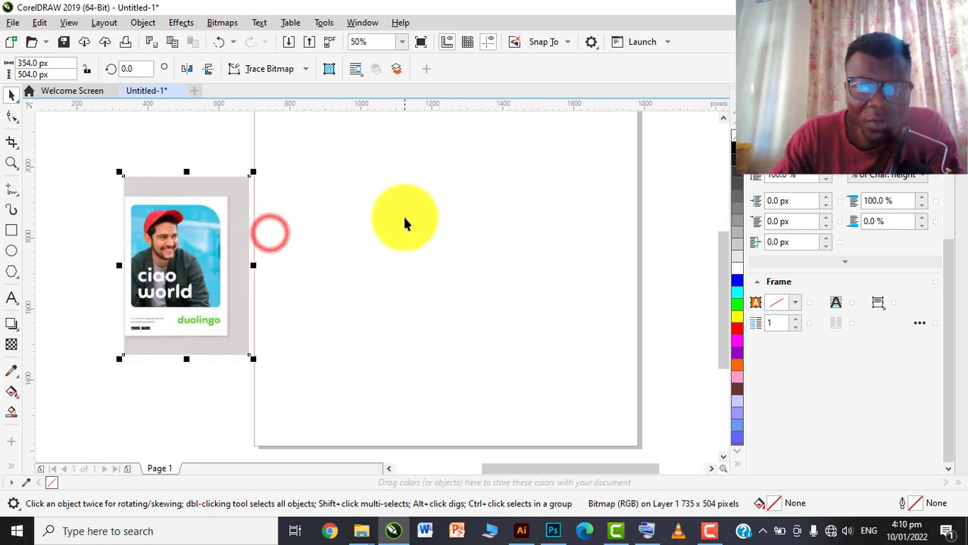
{"action": "scroll", "coordinate": [362, 271], "scroll_direction": "down", "scroll_amount": 1}
- Inspect the cut-out "ciao world" poster up close and shift it slightly farther away from the page edge
{"action": "left_click", "coordinate": [148, 271]}
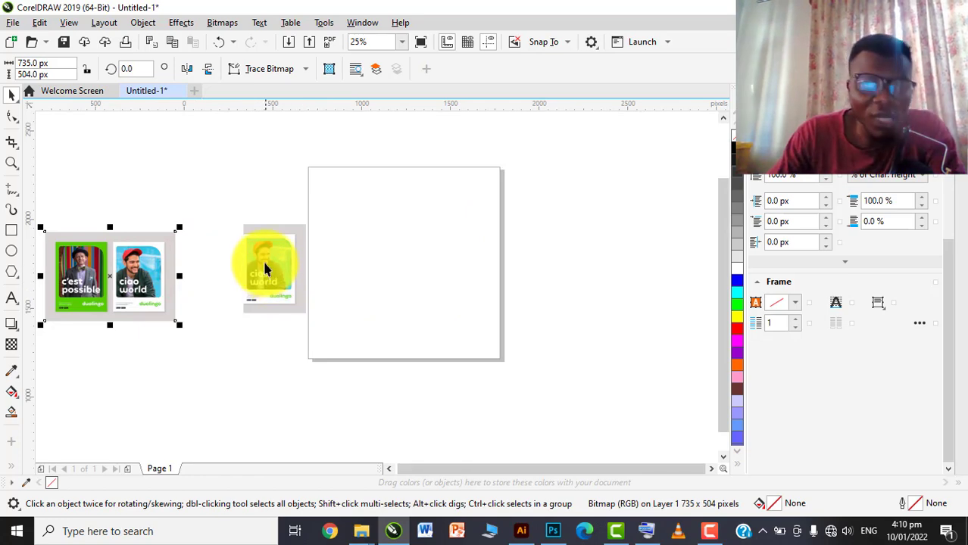
{"action": "scroll", "coordinate": [265, 261], "scroll_direction": "up", "scroll_amount": 2}
{"action": "left_click_drag", "start_coordinate": [277, 221], "coordinate": [275, 212]}
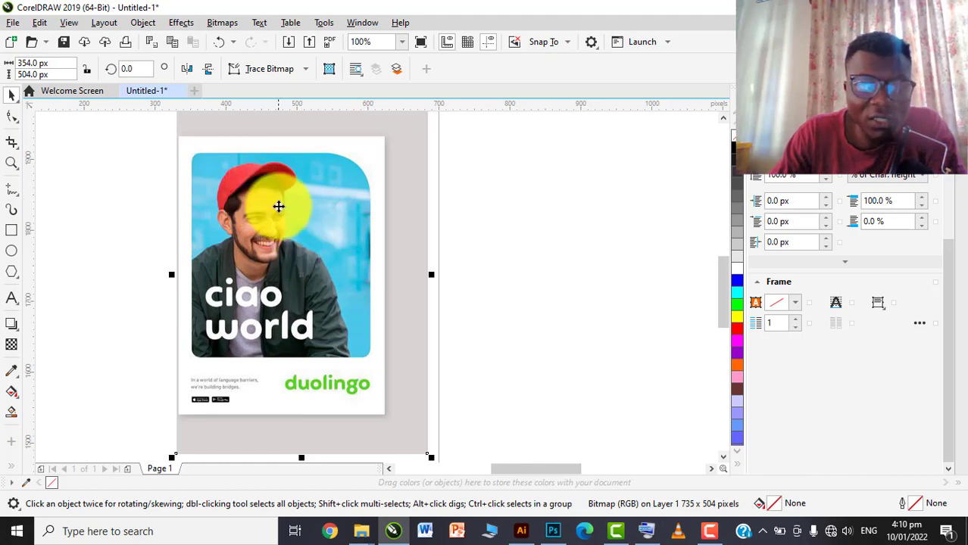
{"action": "scroll", "coordinate": [218, 239], "scroll_direction": "down", "scroll_amount": 3}
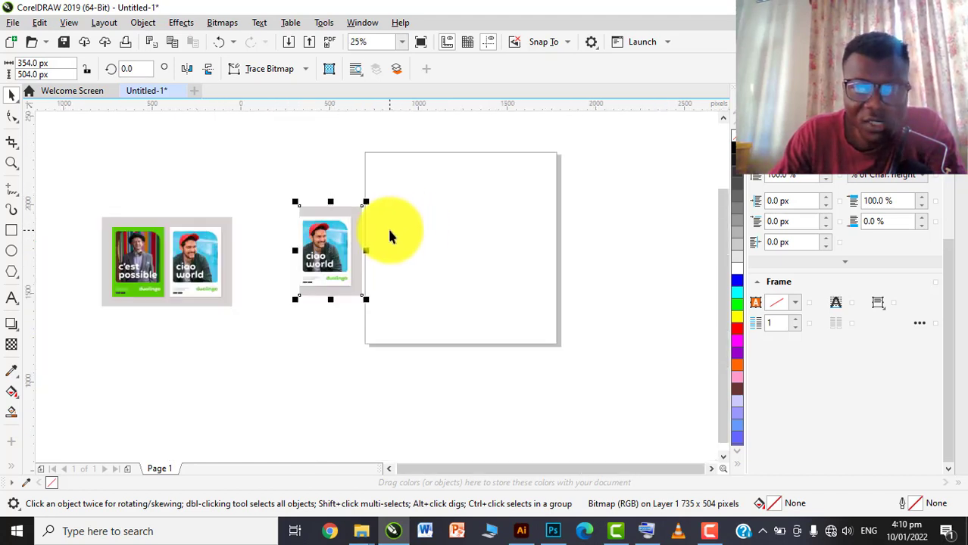
{"action": "scroll", "coordinate": [352, 223], "scroll_direction": "up", "scroll_amount": 1}
{"action": "left_click_drag", "start_coordinate": [352, 222], "coordinate": [326, 222]}
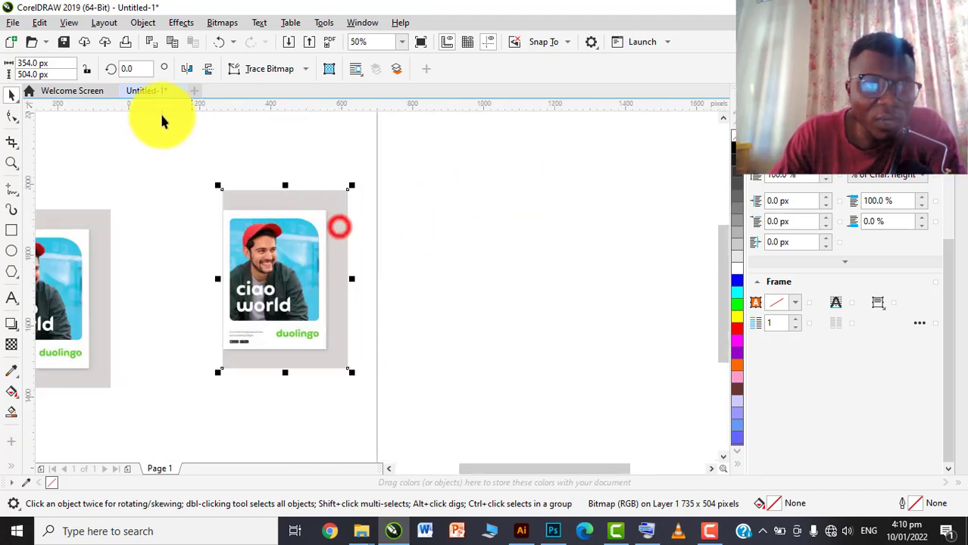
- Set the page height to 1,350 px
{"action": "left_click", "coordinate": [144, 122]}
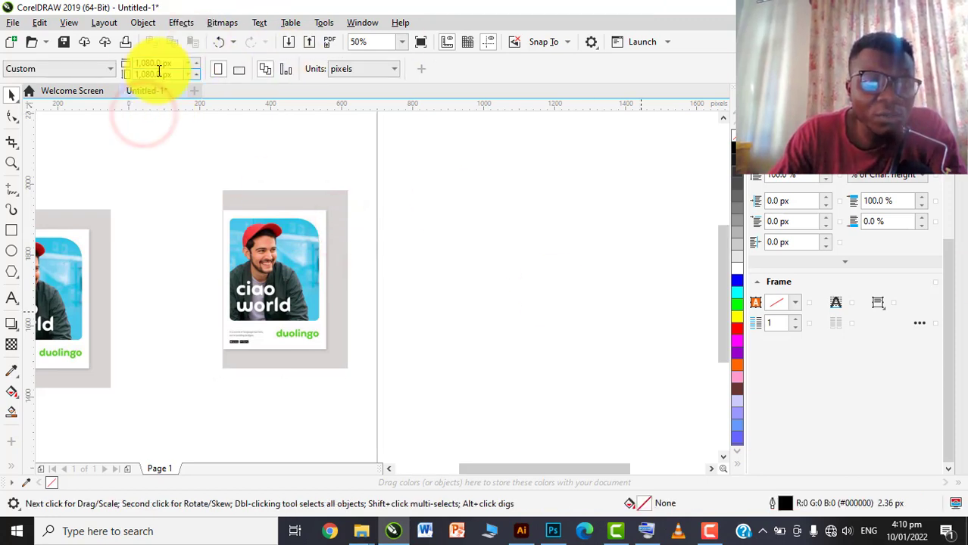
{"action": "left_click", "coordinate": [182, 74]}
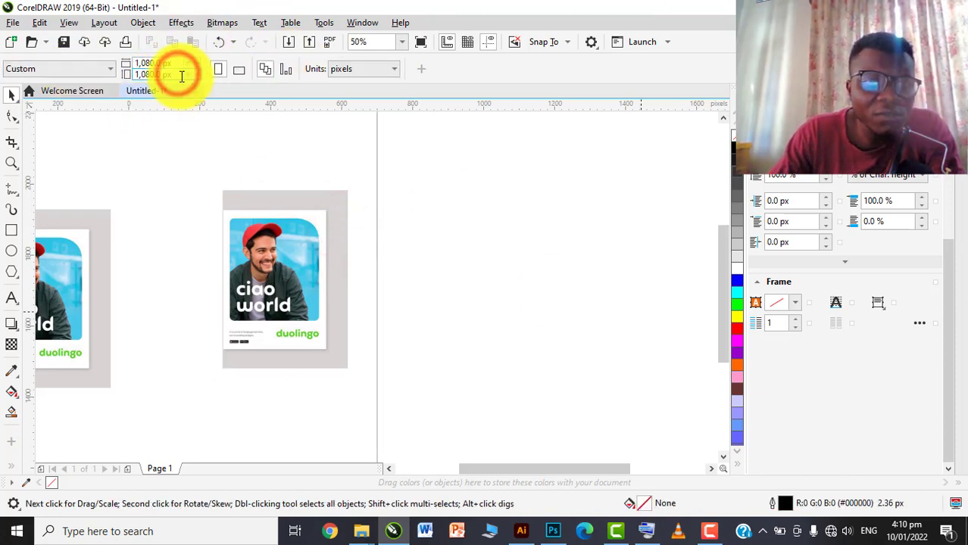
{"action": "left_click", "coordinate": [182, 74]}
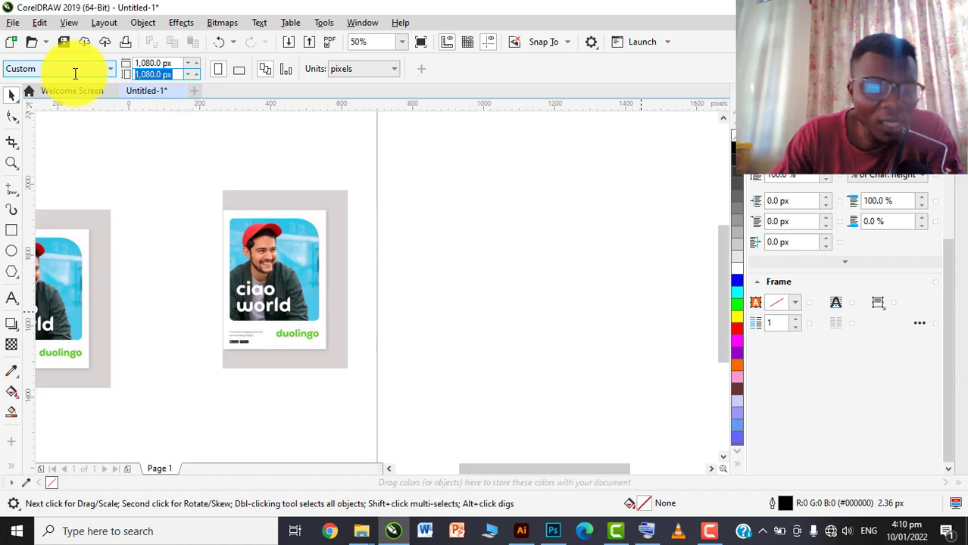
{"action": "type", "text": "1,350"}
{"action": "key", "text": "Return"}
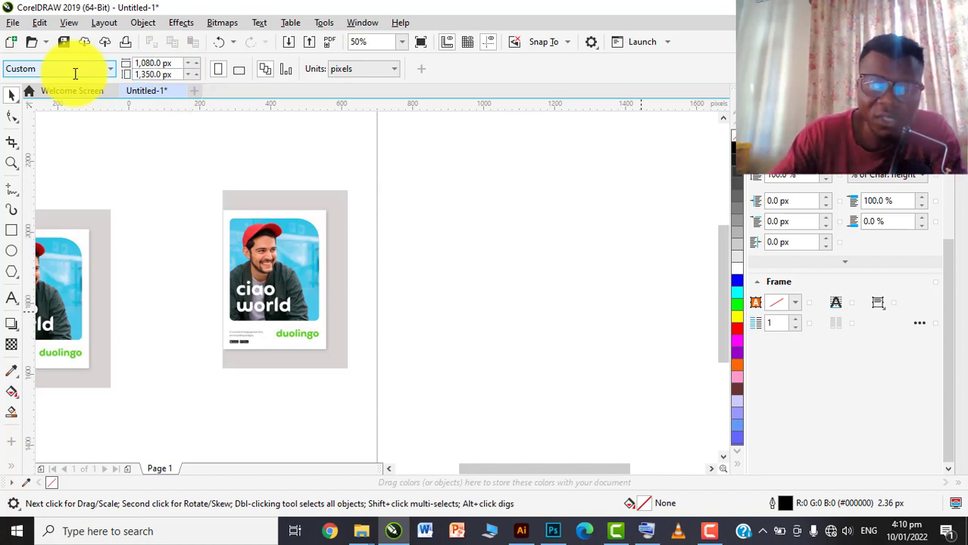
{"action": "scroll", "coordinate": [320, 276], "scroll_direction": "down", "scroll_amount": 3}
{"action": "scroll", "coordinate": [392, 263], "scroll_direction": "down", "scroll_amount": 3}
{"action": "scroll", "coordinate": [391, 262], "scroll_direction": "up", "scroll_amount": 2}
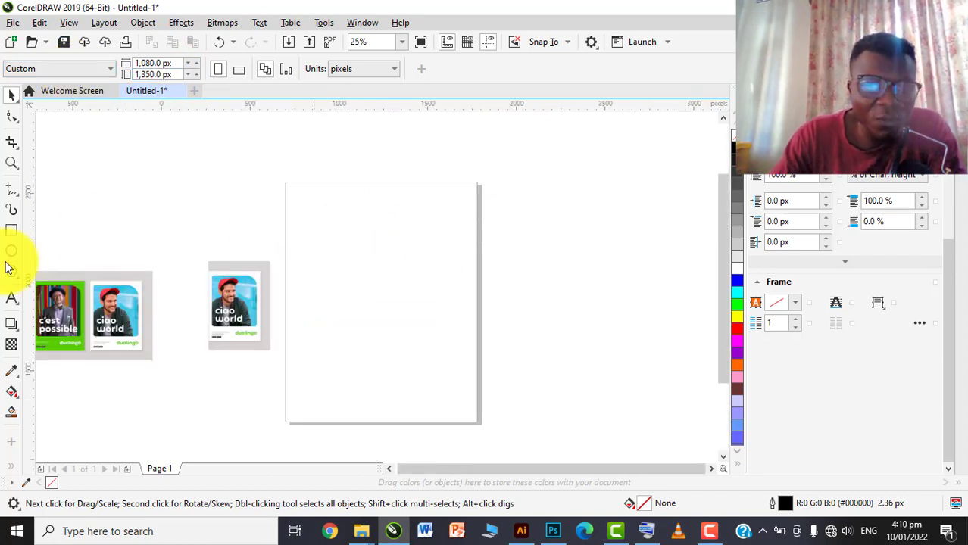
- Draw a rectangle about 536 × 1,024 px and move it inside the page outline
{"action": "left_click", "coordinate": [7, 230]}
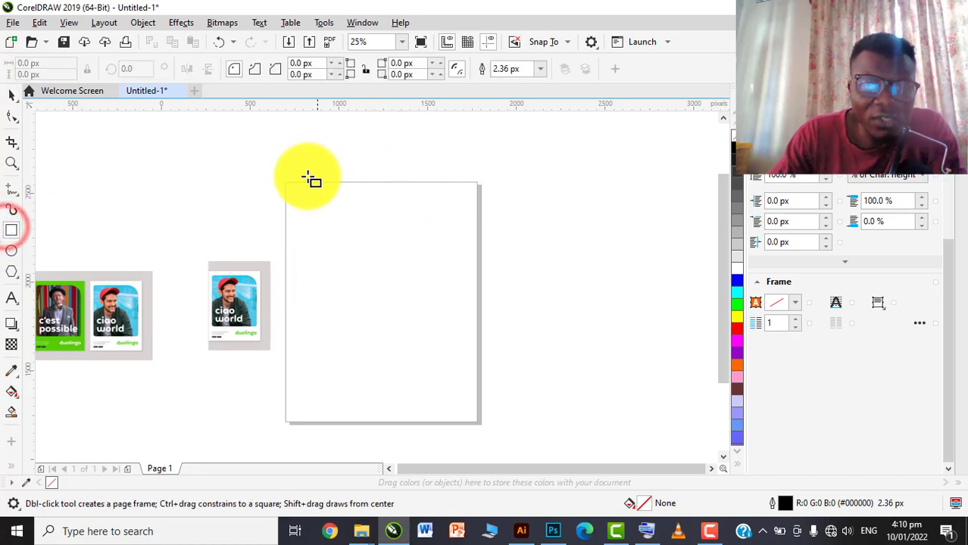
{"action": "left_click_drag", "start_coordinate": [286, 177], "coordinate": [381, 359]}
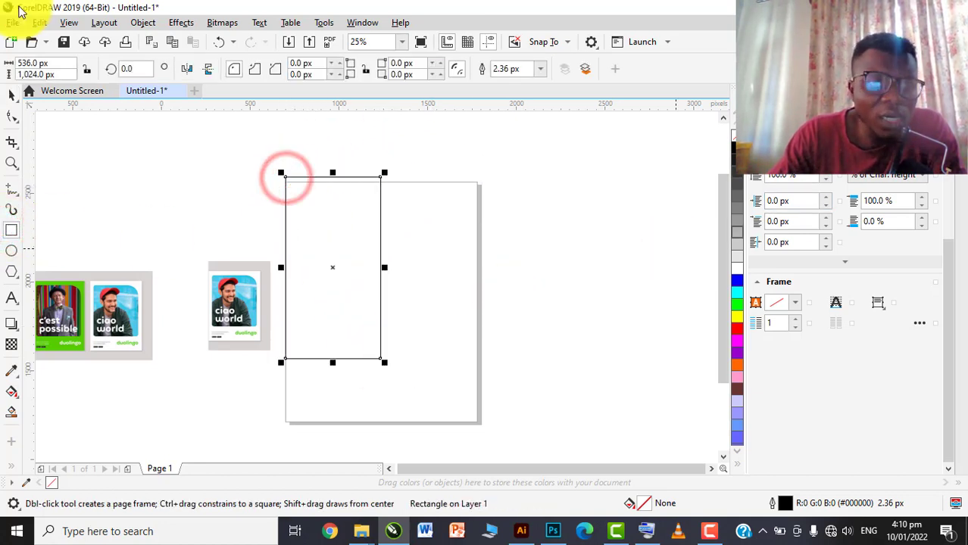
{"action": "left_click", "coordinate": [11, 94]}
{"action": "left_click_drag", "start_coordinate": [313, 248], "coordinate": [350, 257]}
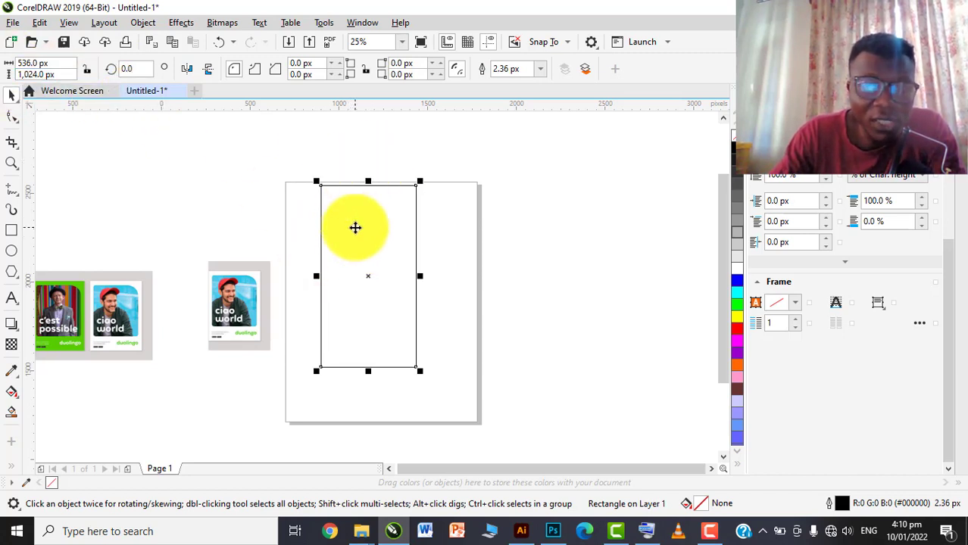
- Resize the rectangle to 1080 px wide and 1350 px high
{"action": "left_click", "coordinate": [57, 61]}
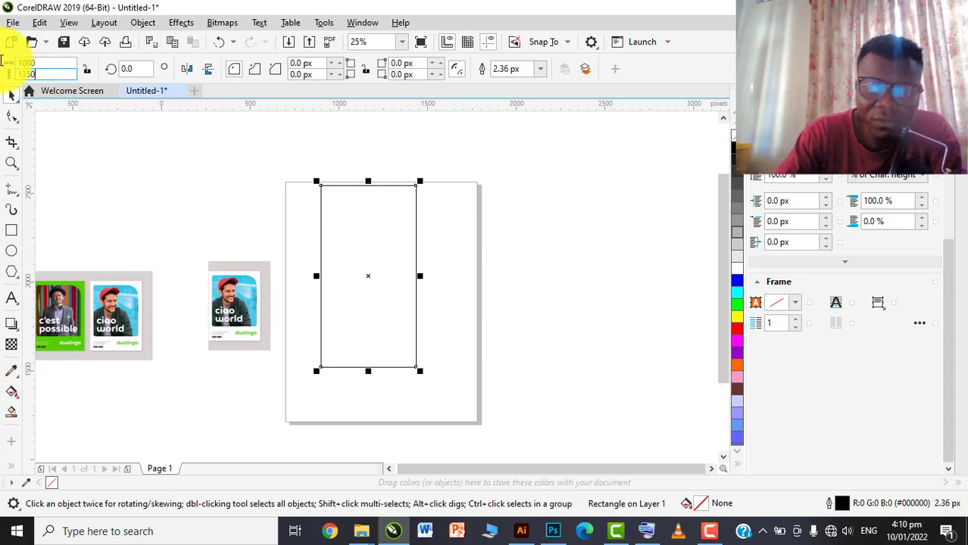
{"action": "type", "text": "1080"}
{"action": "key", "text": "Tab"}
{"action": "type", "text": "1350"}
{"action": "key", "text": "Return"}
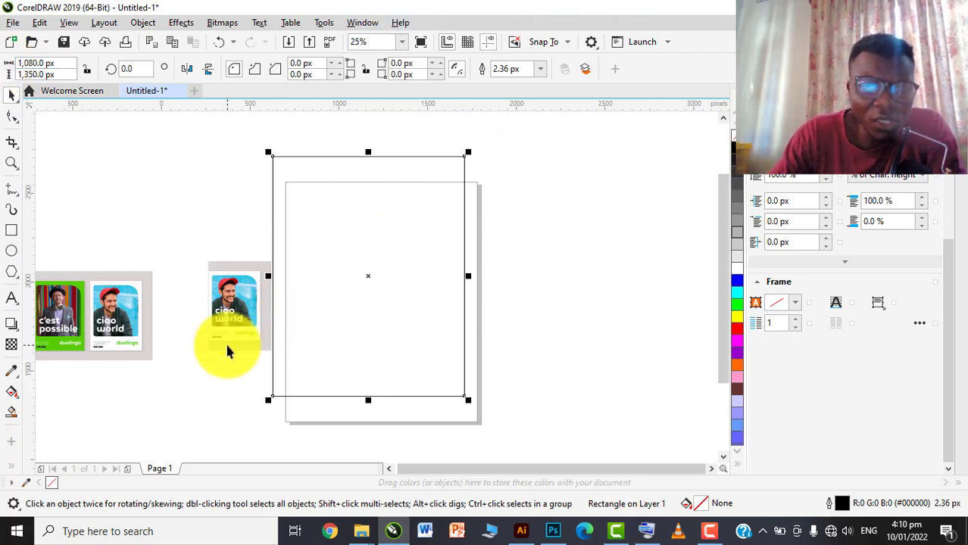
- Try to line up the page-sized rectangle with the page outline by hand
{"action": "scroll", "coordinate": [226, 346], "scroll_direction": "up", "scroll_amount": 4}
{"action": "scroll", "coordinate": [333, 251], "scroll_direction": "down", "scroll_amount": 2}
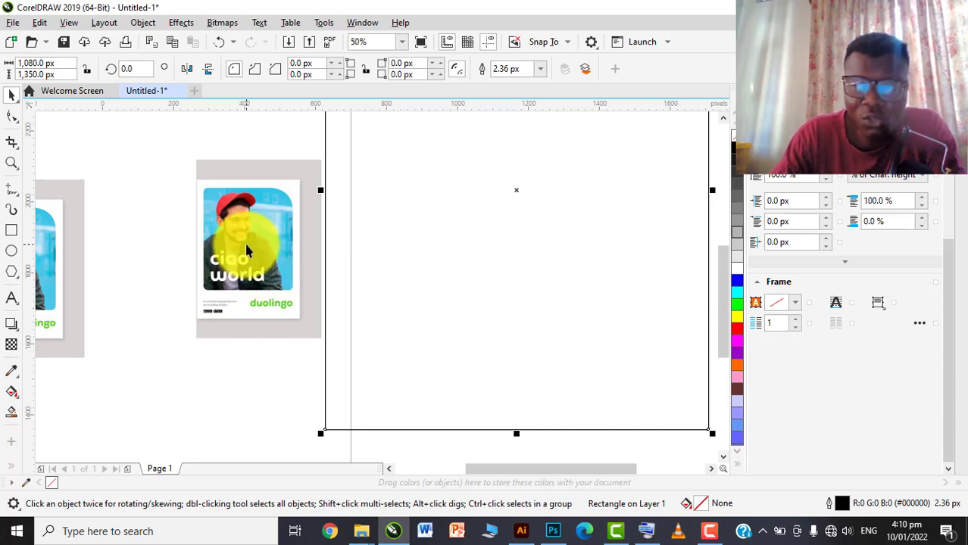
{"action": "scroll", "coordinate": [246, 250], "scroll_direction": "down", "scroll_amount": 1}
{"action": "scroll", "coordinate": [247, 250], "scroll_direction": "up", "scroll_amount": 1}
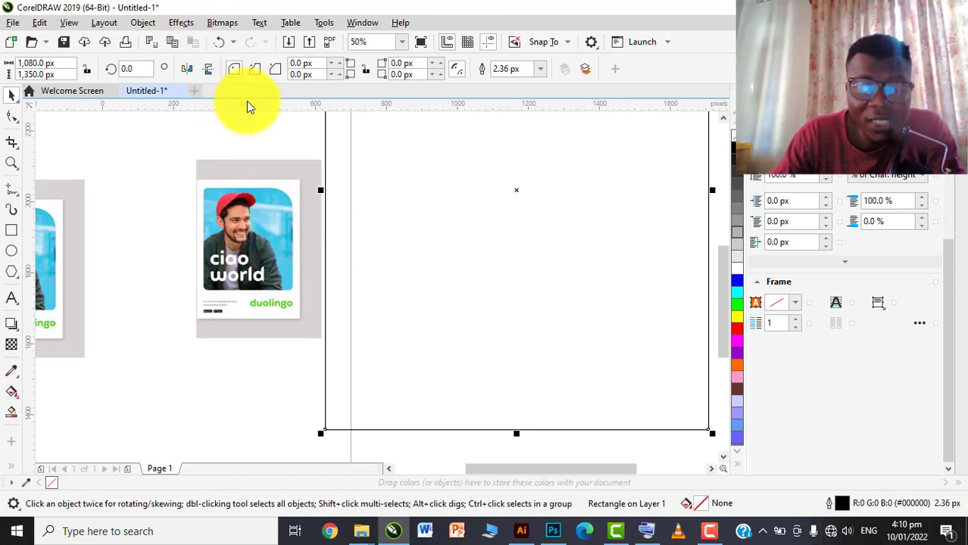
{"action": "scroll", "coordinate": [379, 201], "scroll_direction": "down", "scroll_amount": 1}
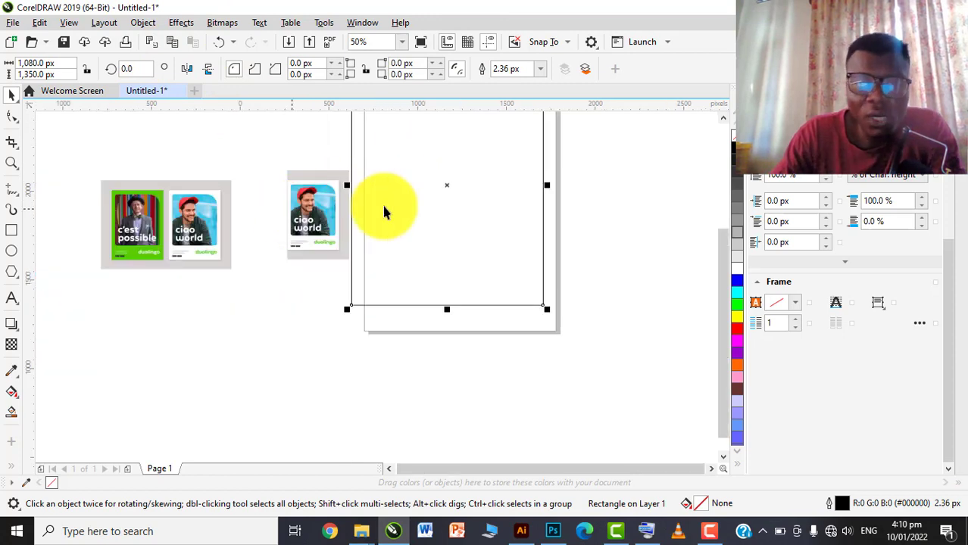
{"action": "left_click_drag", "start_coordinate": [439, 191], "coordinate": [445, 208]}
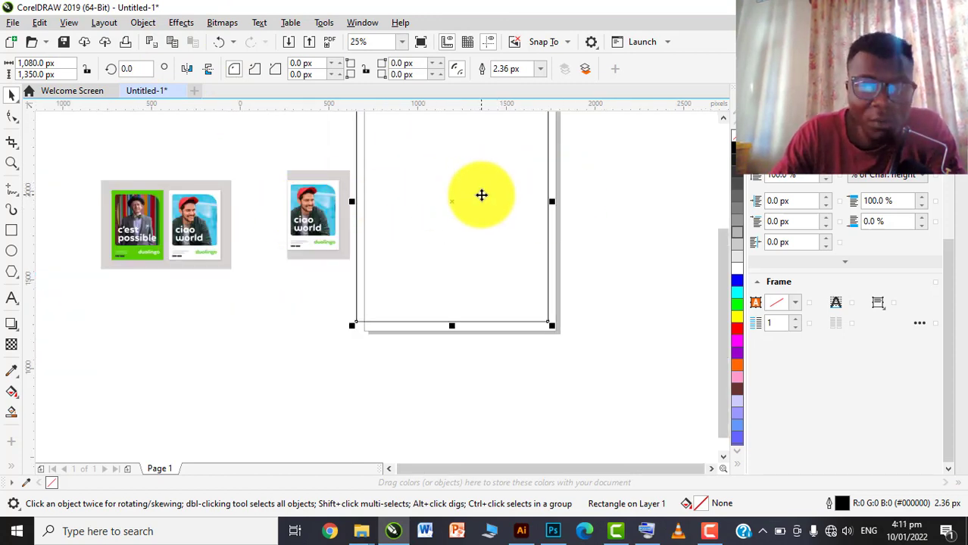
{"action": "scroll", "coordinate": [432, 227], "scroll_direction": "down", "scroll_amount": 1}
{"action": "scroll", "coordinate": [454, 216], "scroll_direction": "up", "scroll_amount": 1}
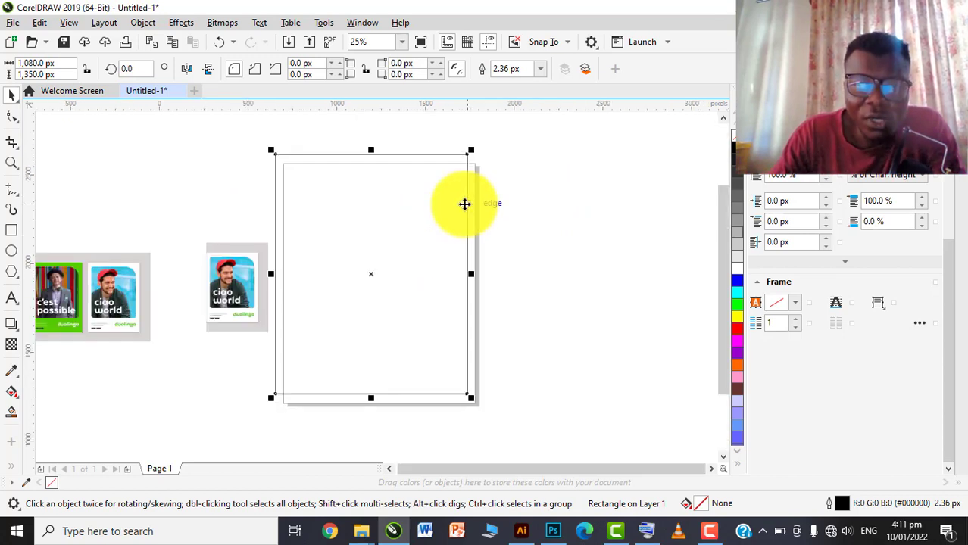
- Move the page-sized rectangle beside the page and align it with Center to Page
{"action": "left_click", "coordinate": [378, 255]}
{"action": "left_click_drag", "start_coordinate": [396, 253], "coordinate": [569, 229]}
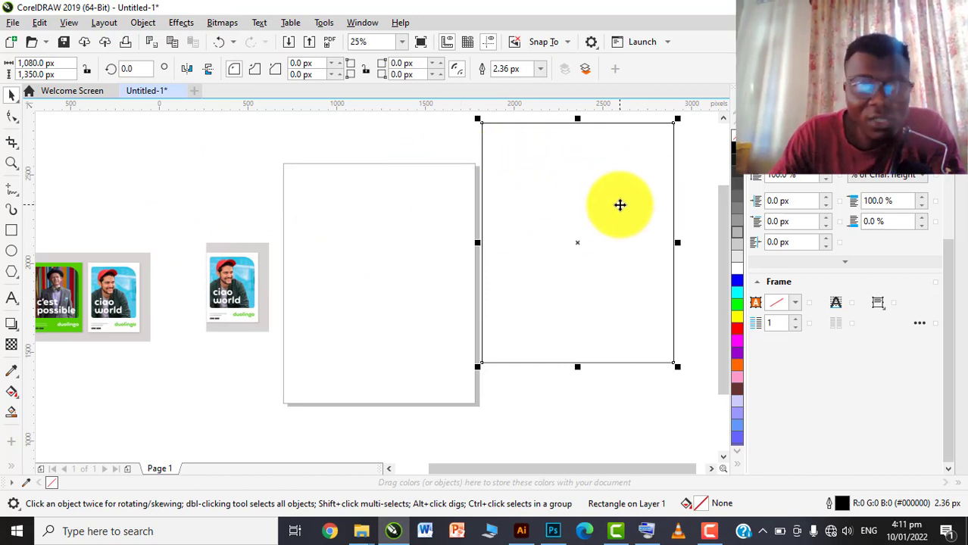
{"action": "left_click", "coordinate": [142, 23]}
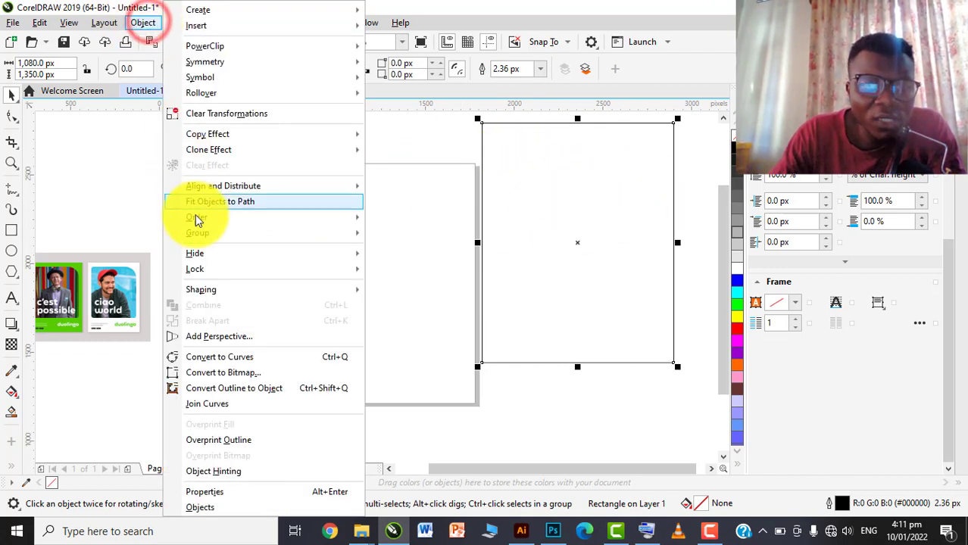
{"action": "left_click", "coordinate": [201, 192]}
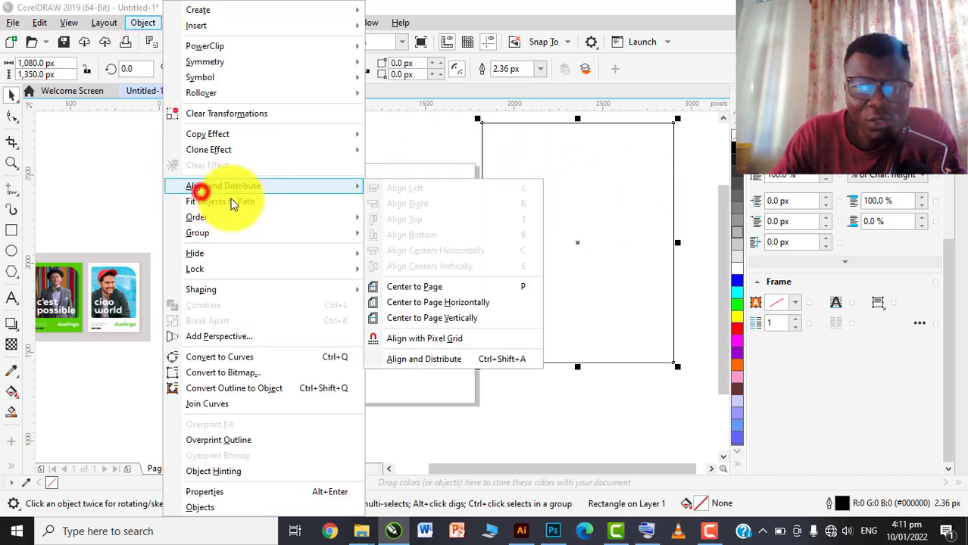
{"action": "left_click", "coordinate": [446, 289]}
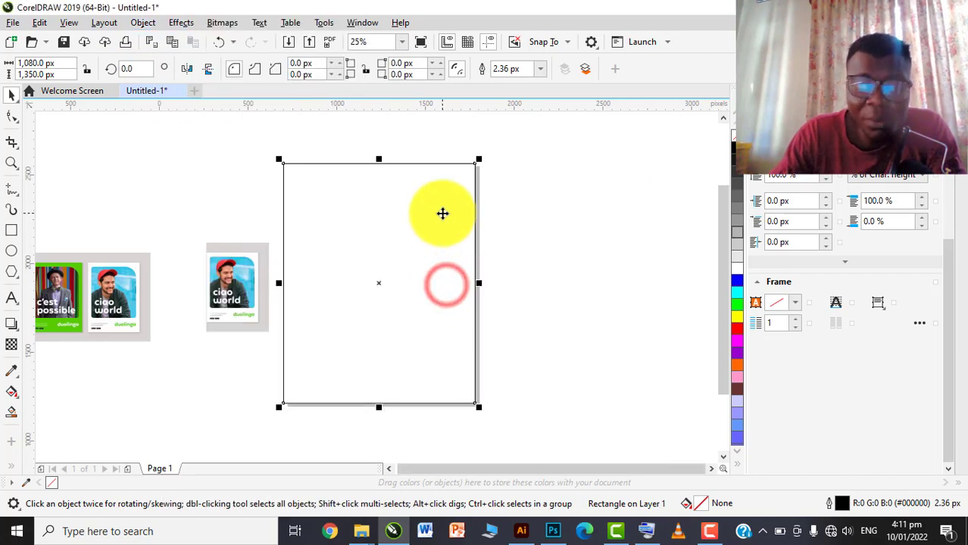
- Offset the rectangle from the page and center it on the page again using the on-screen keyboard
{"action": "left_click_drag", "start_coordinate": [402, 306], "coordinate": [550, 253]}
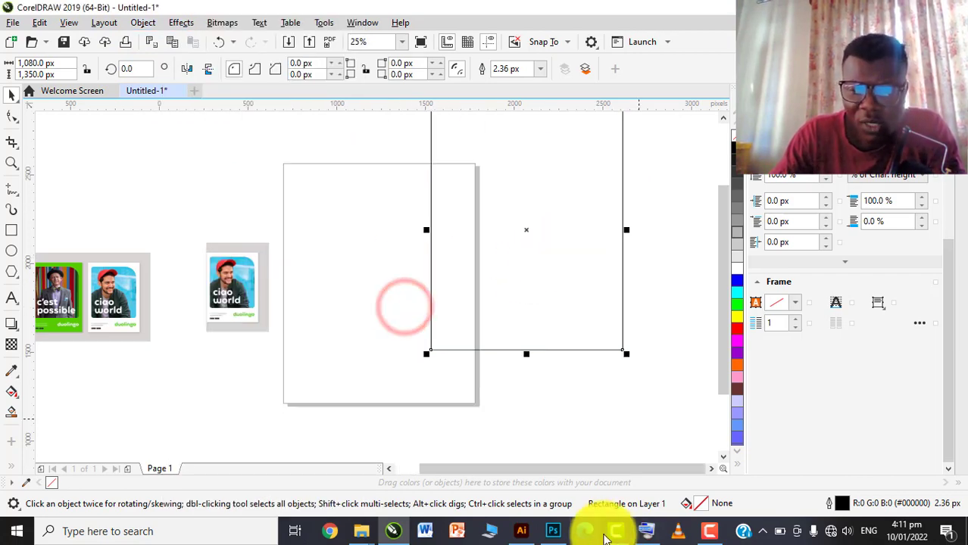
{"action": "left_click", "coordinate": [641, 538]}
{"action": "left_click", "coordinate": [713, 457]}
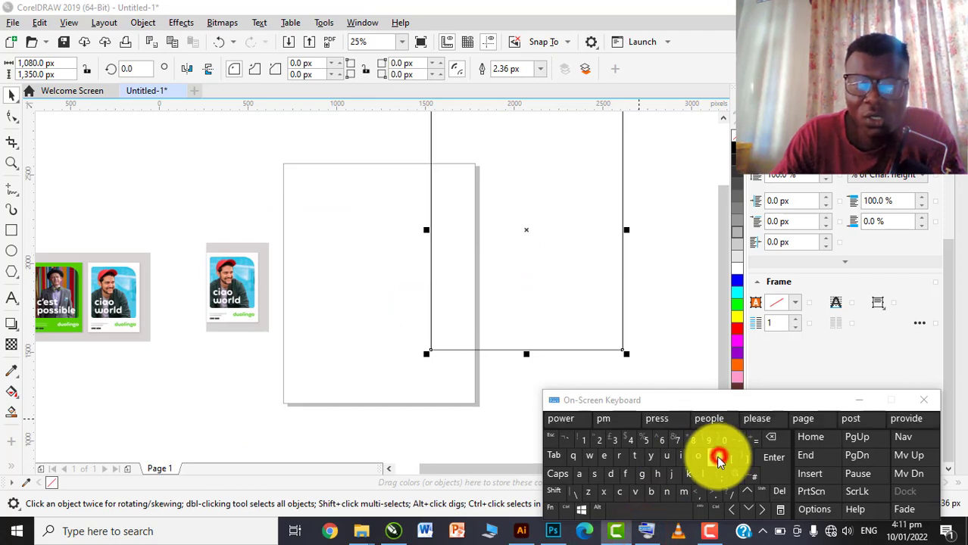
{"action": "left_click", "coordinate": [713, 456]}
{"action": "left_click", "coordinate": [436, 400]}
{"action": "left_click", "coordinate": [530, 266]}
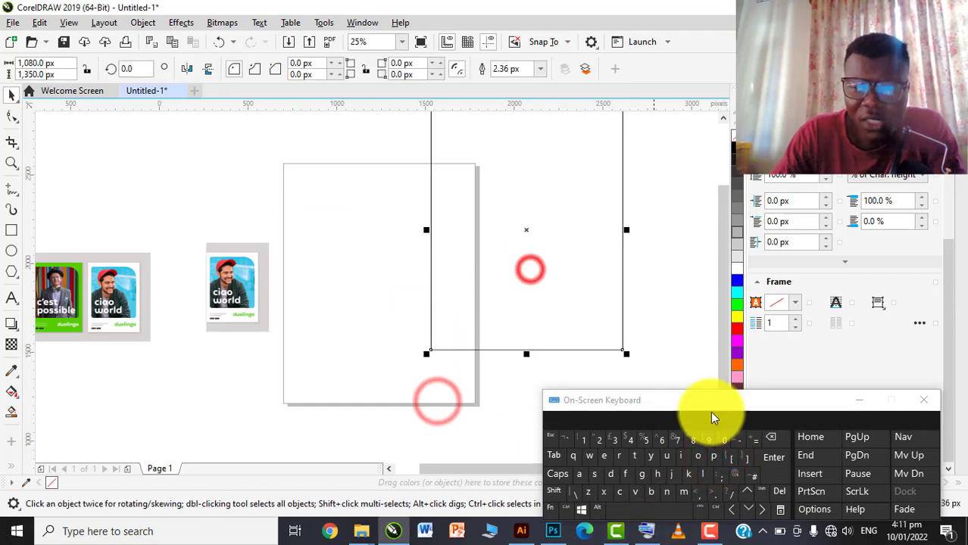
{"action": "left_click", "coordinate": [714, 457]}
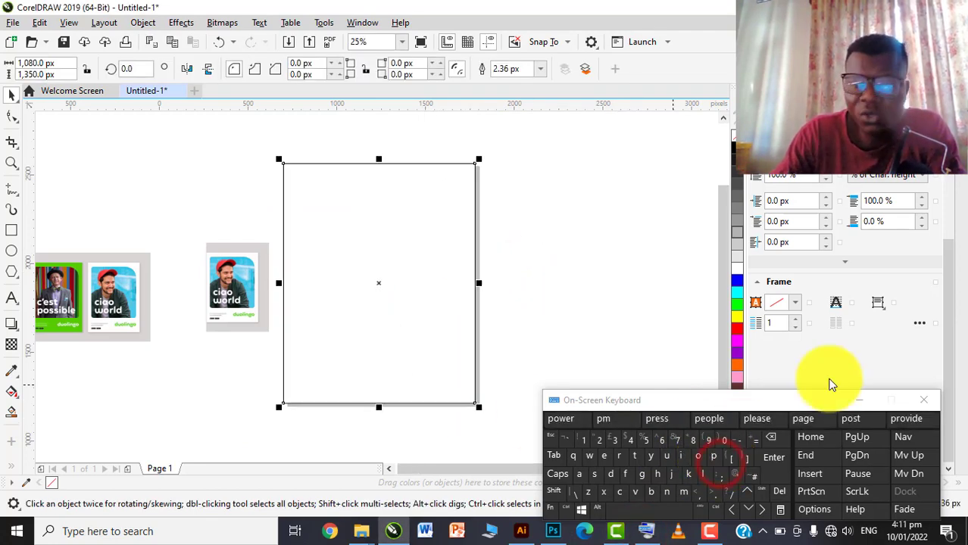
- Scale the page-sized rectangle inward about its center to about 893 px wide, and shorten it from the bottom to about 912 px high
{"action": "left_click", "coordinate": [861, 407]}
{"action": "scroll", "coordinate": [331, 207], "scroll_direction": "up", "scroll_amount": 2}
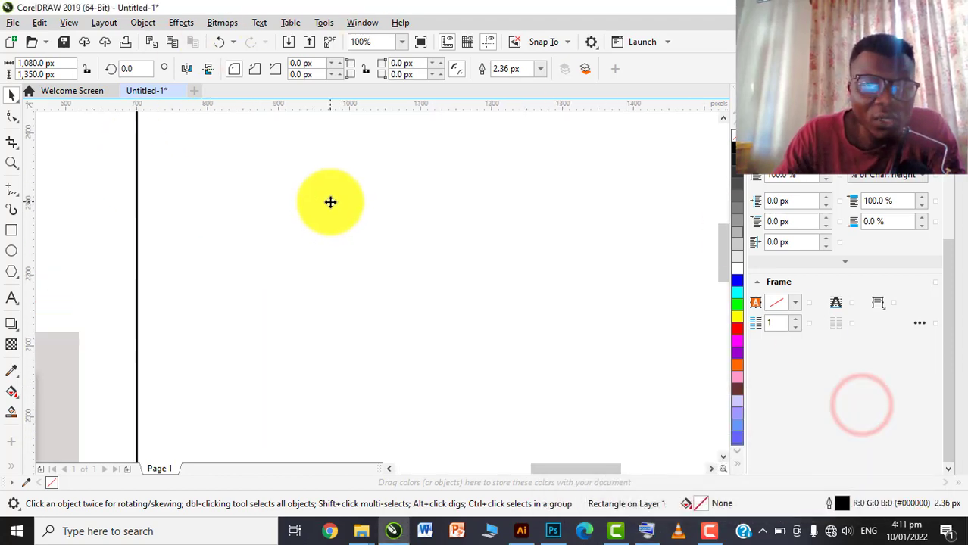
{"action": "scroll", "coordinate": [337, 167], "scroll_direction": "down", "scroll_amount": 2}
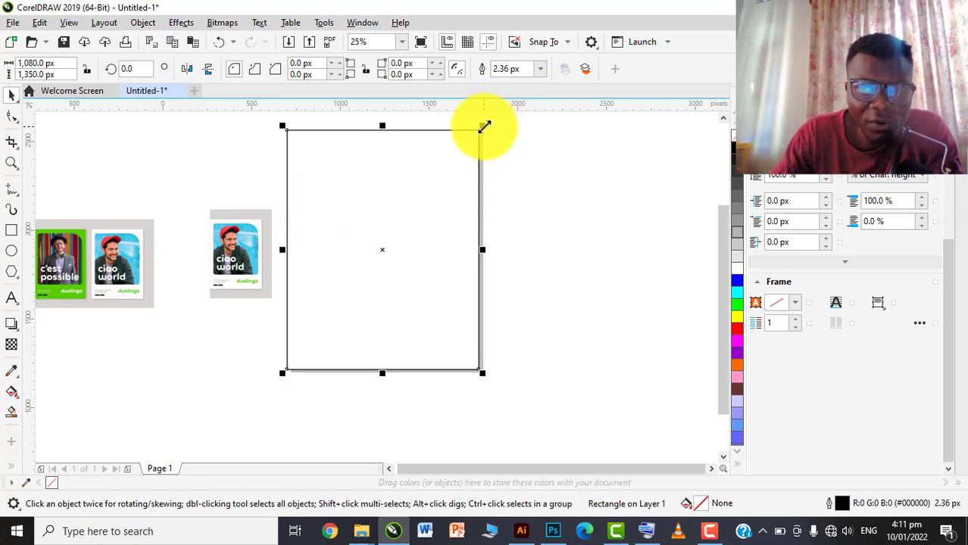
{"action": "left_click_drag", "start_coordinate": [484, 127], "coordinate": [477, 145]}
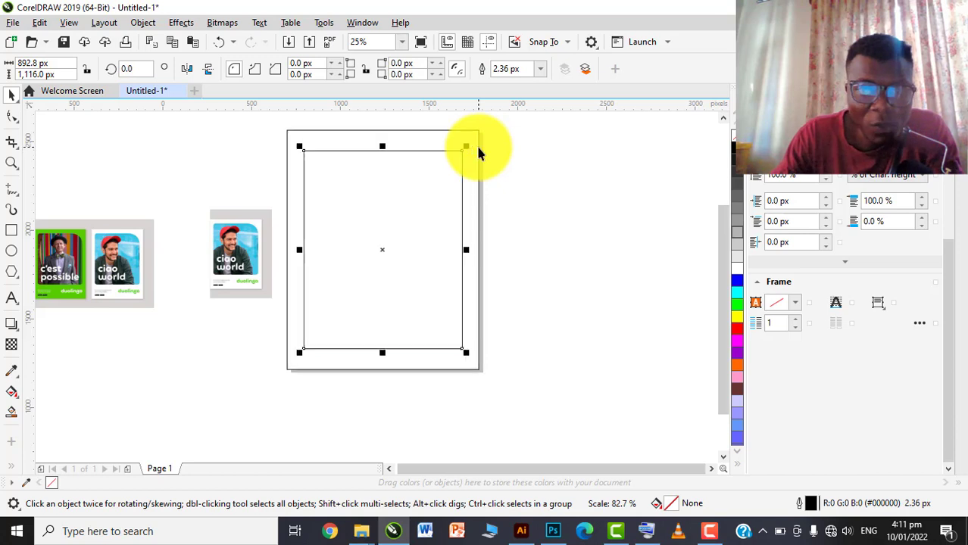
{"action": "left_click_drag", "start_coordinate": [386, 355], "coordinate": [388, 327]}
{"action": "left_click", "coordinate": [503, 301]}
- Compare the shortened rectangle with the rounded photo frame and bottom margin of the isolated reference poster
{"action": "scroll", "coordinate": [350, 338], "scroll_direction": "up", "scroll_amount": 1}
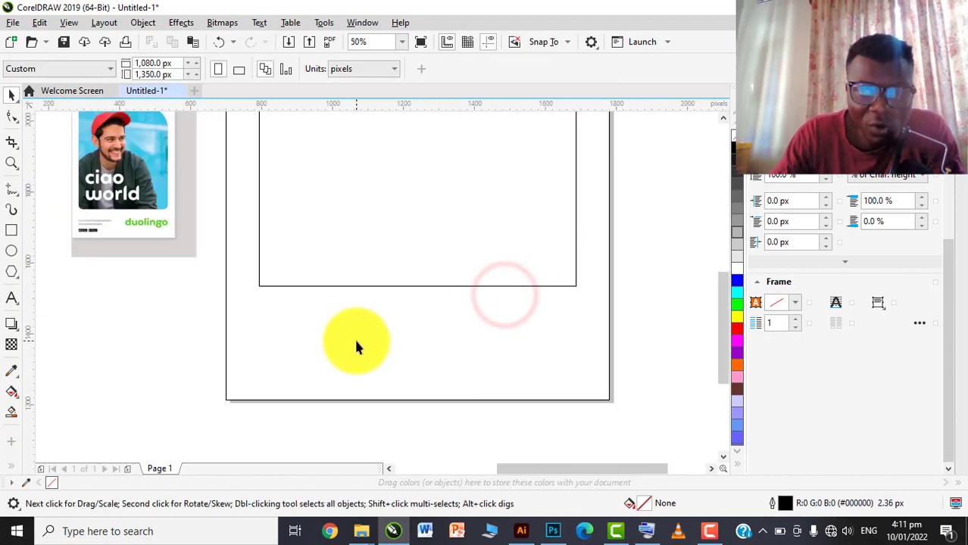
{"action": "scroll", "coordinate": [394, 388], "scroll_direction": "down", "scroll_amount": 1}
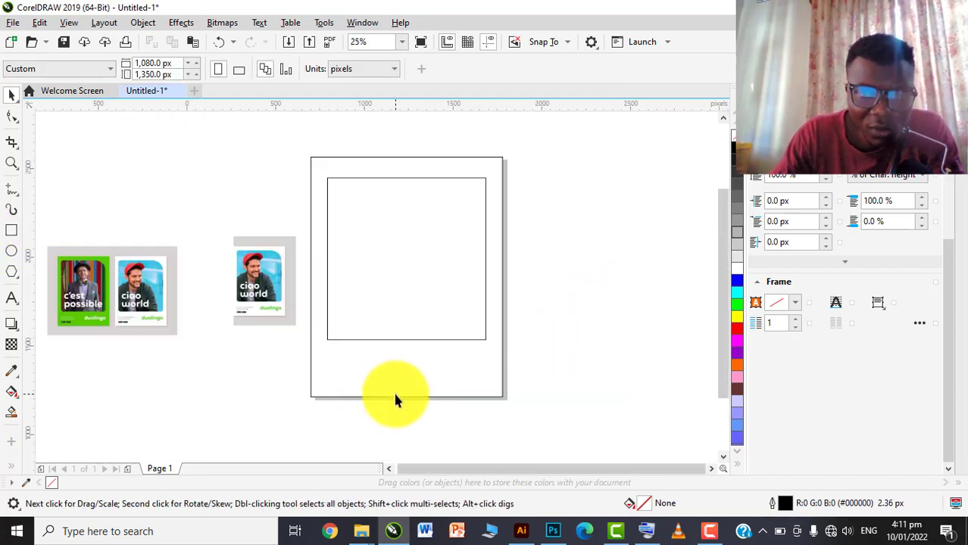
{"action": "scroll", "coordinate": [360, 186], "scroll_direction": "up", "scroll_amount": 1}
{"action": "left_click", "coordinate": [361, 191]}
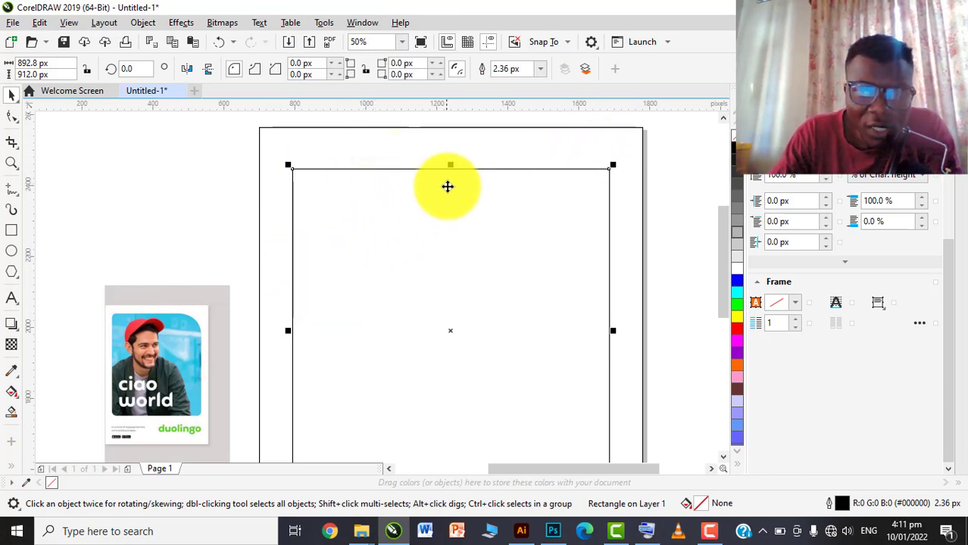
{"action": "scroll", "coordinate": [118, 303], "scroll_direction": "up", "scroll_amount": 1}
{"action": "scroll", "coordinate": [118, 303], "scroll_direction": "down", "scroll_amount": 1}
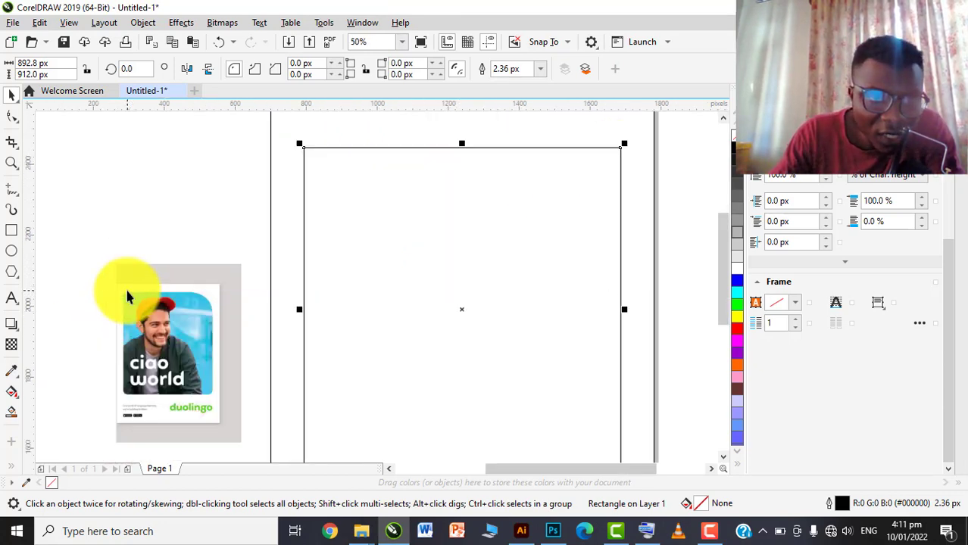
{"action": "scroll", "coordinate": [125, 296], "scroll_direction": "up", "scroll_amount": 1}
{"action": "left_click_drag", "start_coordinate": [152, 302], "coordinate": [179, 227]}
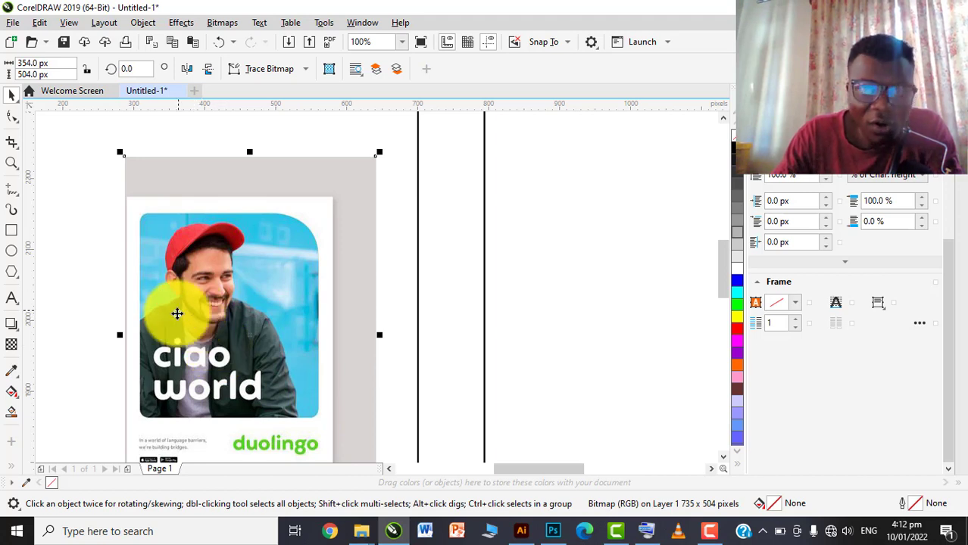
{"action": "scroll", "coordinate": [184, 301], "scroll_direction": "down", "scroll_amount": 1}
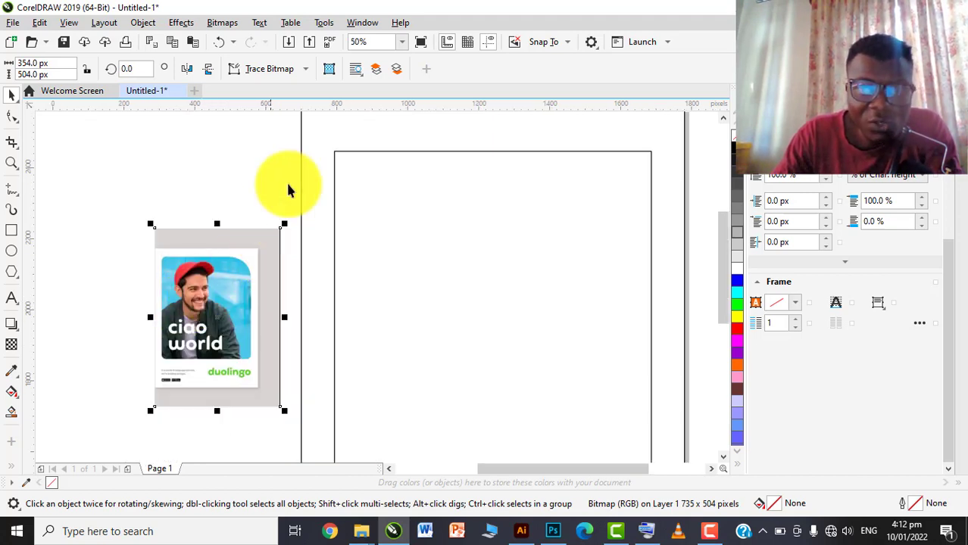
{"action": "left_click", "coordinate": [399, 168]}
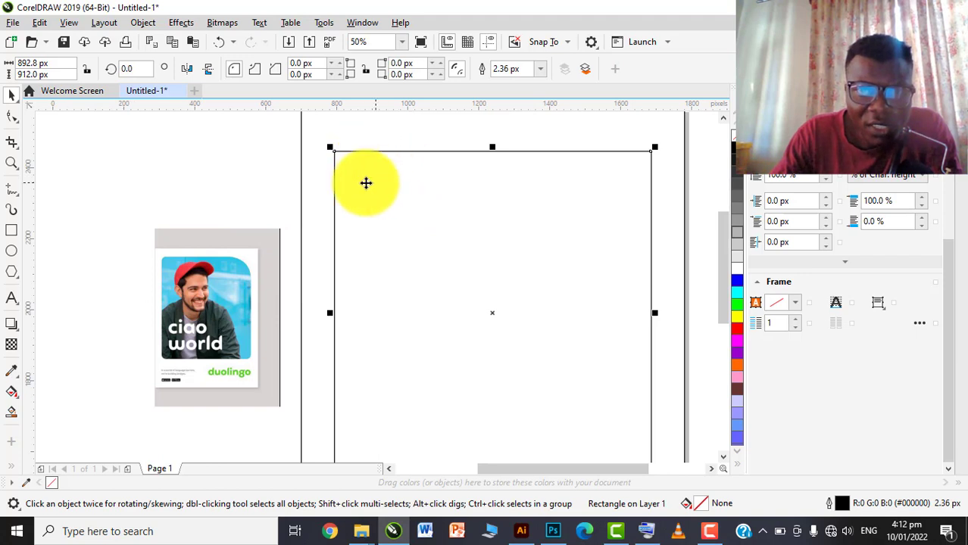
{"action": "left_click", "coordinate": [169, 152]}
- Round the rectangle's two left corners and its lower-right corner with a 30 px radius
{"action": "left_click", "coordinate": [438, 189]}
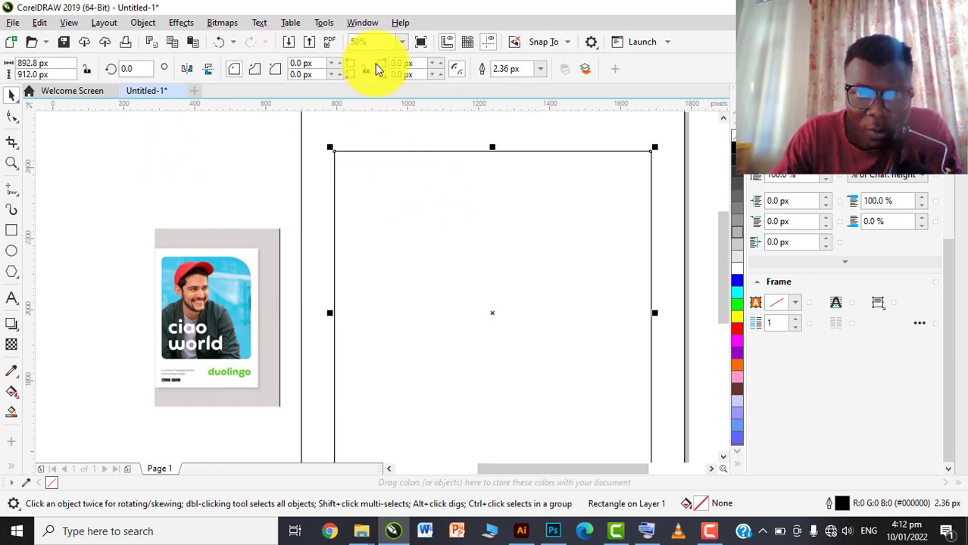
{"action": "left_click", "coordinate": [314, 65]}
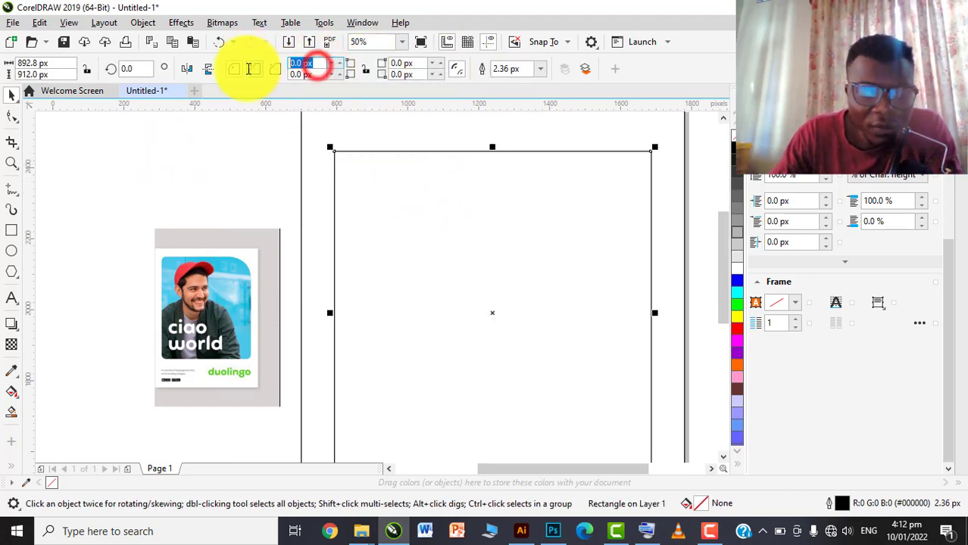
{"action": "type", "text": "3"}
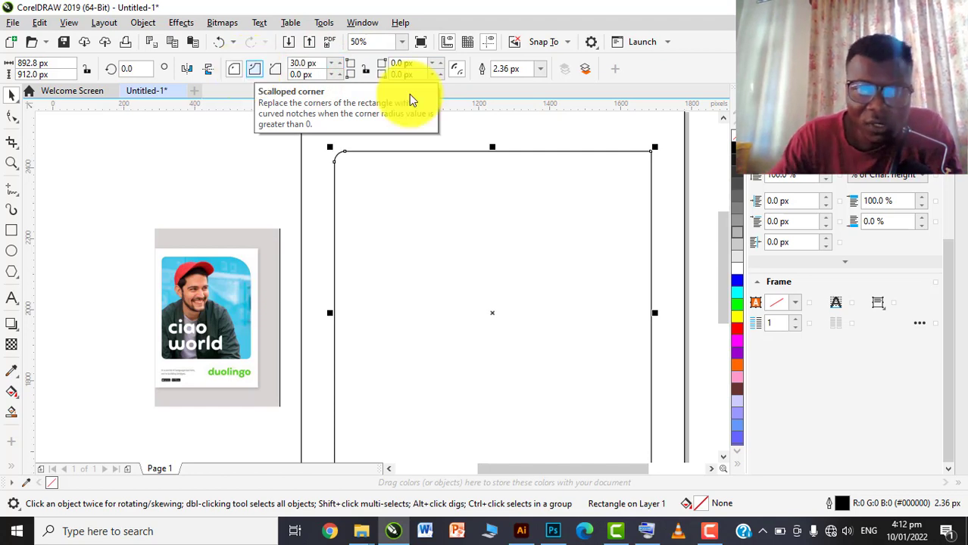
{"action": "left_click", "coordinate": [321, 74]}
{"action": "type", "text": "30"}
{"action": "scroll", "coordinate": [241, 216], "scroll_direction": "down", "scroll_amount": 2}
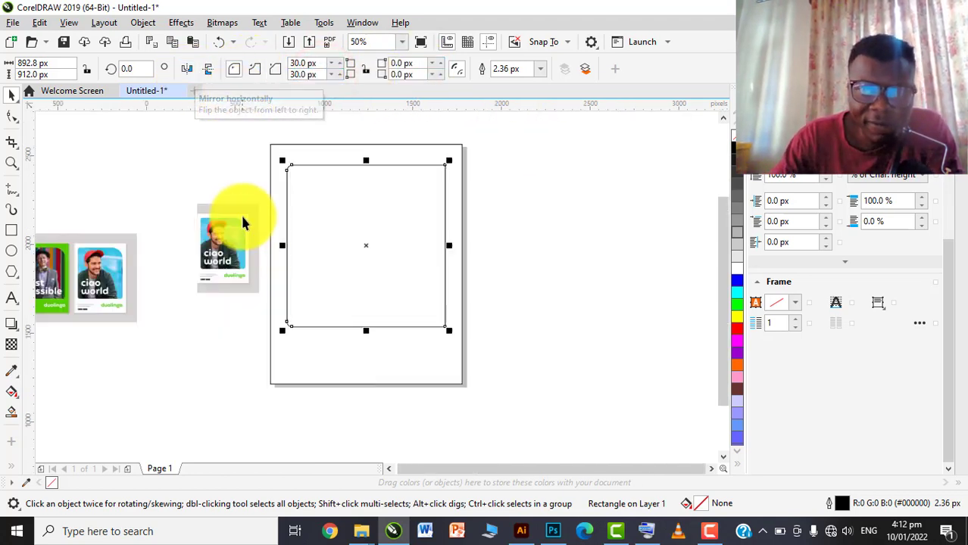
{"action": "scroll", "coordinate": [251, 254], "scroll_direction": "down", "scroll_amount": 2}
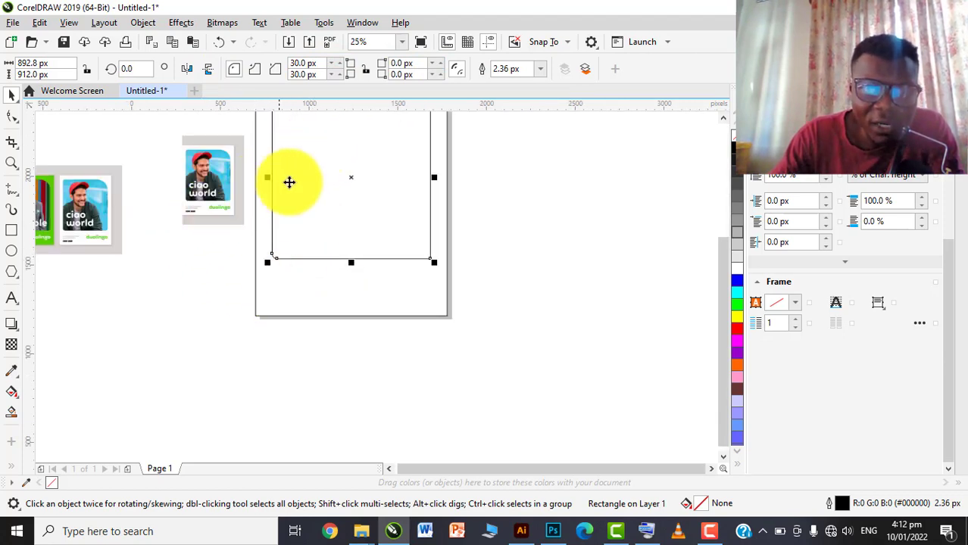
{"action": "scroll", "coordinate": [289, 182], "scroll_direction": "up", "scroll_amount": 2}
{"action": "left_click", "coordinate": [416, 74]}
{"action": "type", "text": "3"}
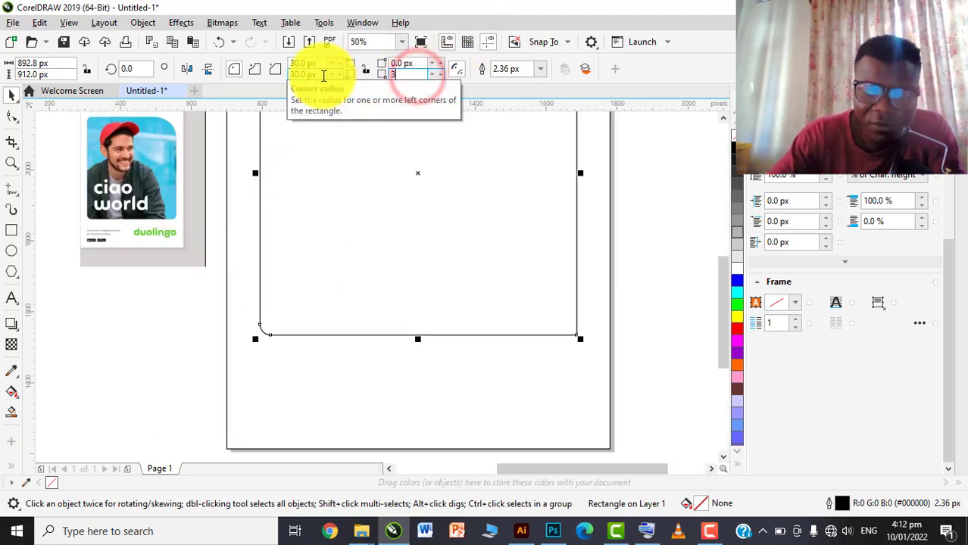
{"action": "scroll", "coordinate": [411, 296], "scroll_direction": "down", "scroll_amount": 4}
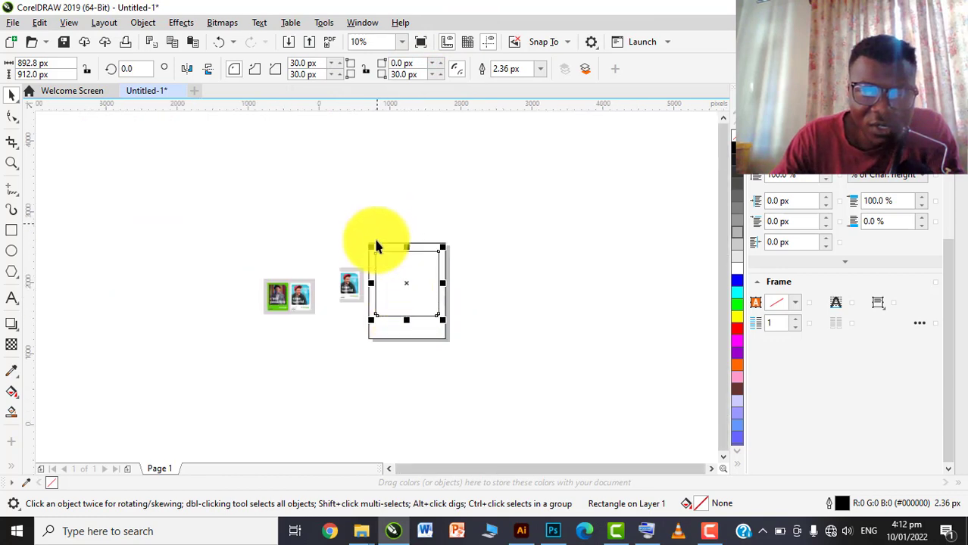
- Set the radius of the rectangle's upper-right corner to 200 px to match the reference frame
{"action": "scroll", "coordinate": [333, 303], "scroll_direction": "up", "scroll_amount": 2}
{"action": "scroll", "coordinate": [282, 353], "scroll_direction": "up", "scroll_amount": 4}
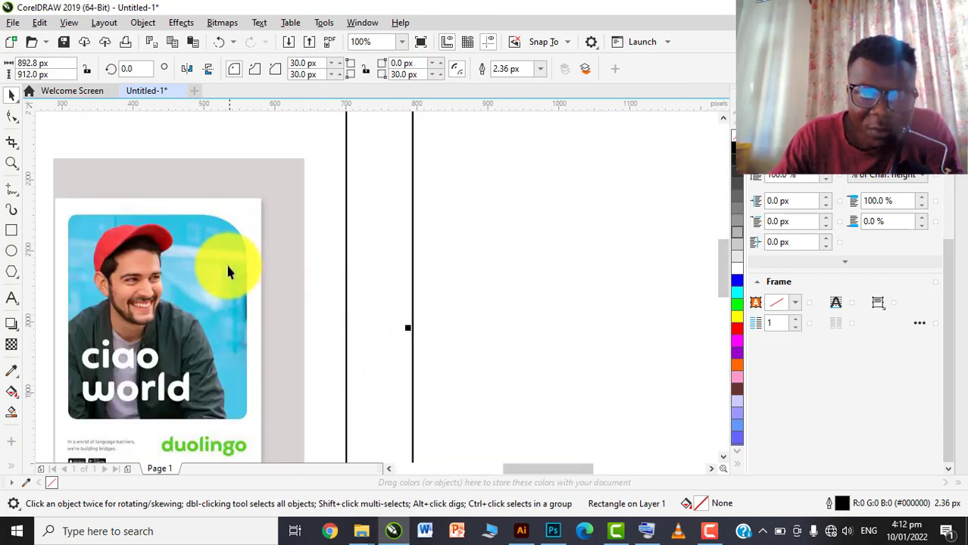
{"action": "scroll", "coordinate": [227, 269], "scroll_direction": "down", "scroll_amount": 2}
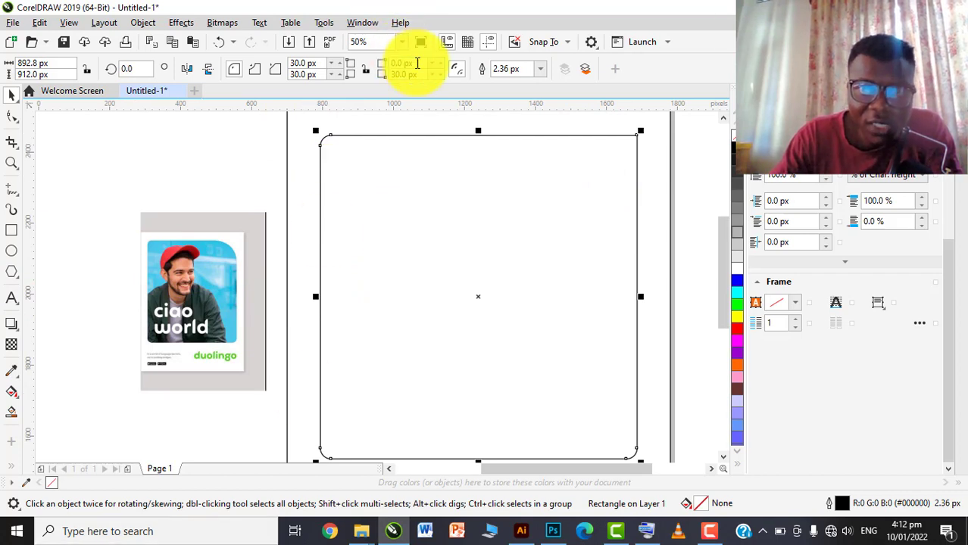
{"action": "left_click", "coordinate": [417, 63]}
{"action": "type", "text": "100"}
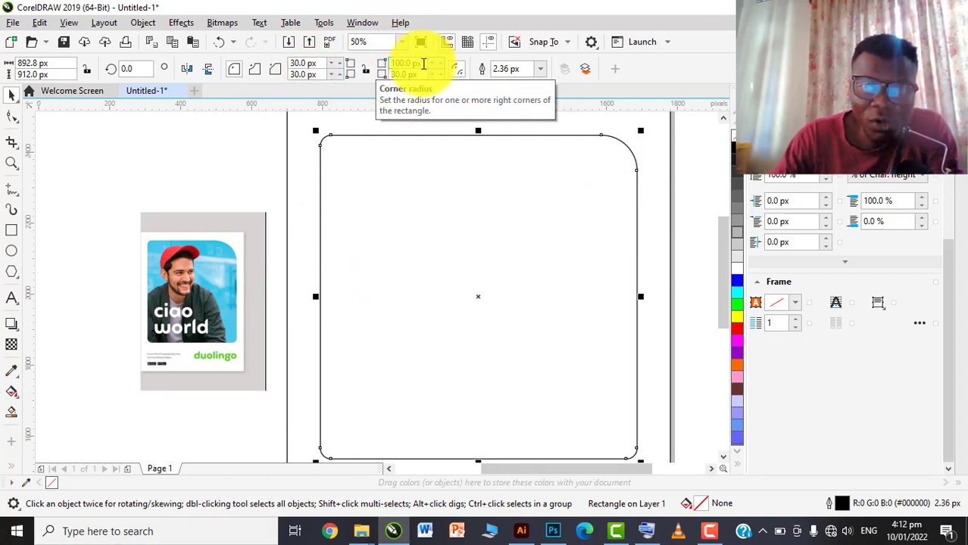
{"action": "left_click", "coordinate": [423, 65]}
{"action": "type", "text": "200"}
{"action": "key", "text": "Return"}
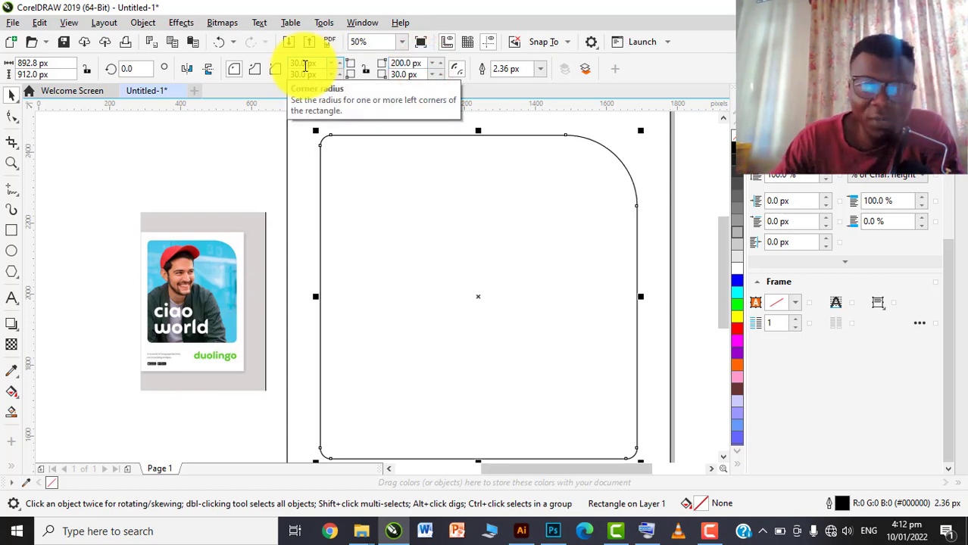
{"action": "scroll", "coordinate": [329, 158], "scroll_direction": "down", "scroll_amount": 1}
{"action": "left_click", "coordinate": [646, 188]}
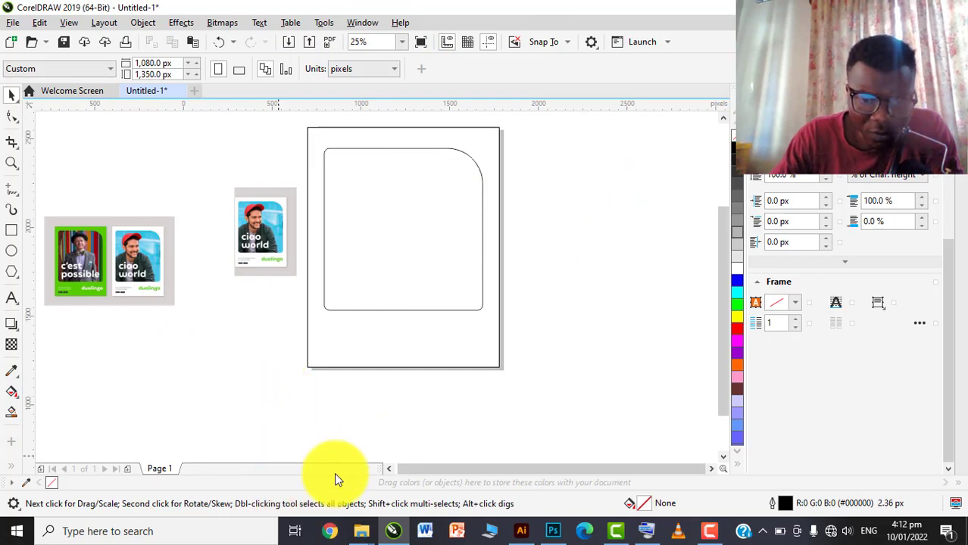
- Switch to File Explorer and place the portrait IMG-20211231-WA0027 from the New Bluetooth folder inside the rounded frame in CorelDRAW
{"action": "mouse_move", "coordinate": [359, 528]}
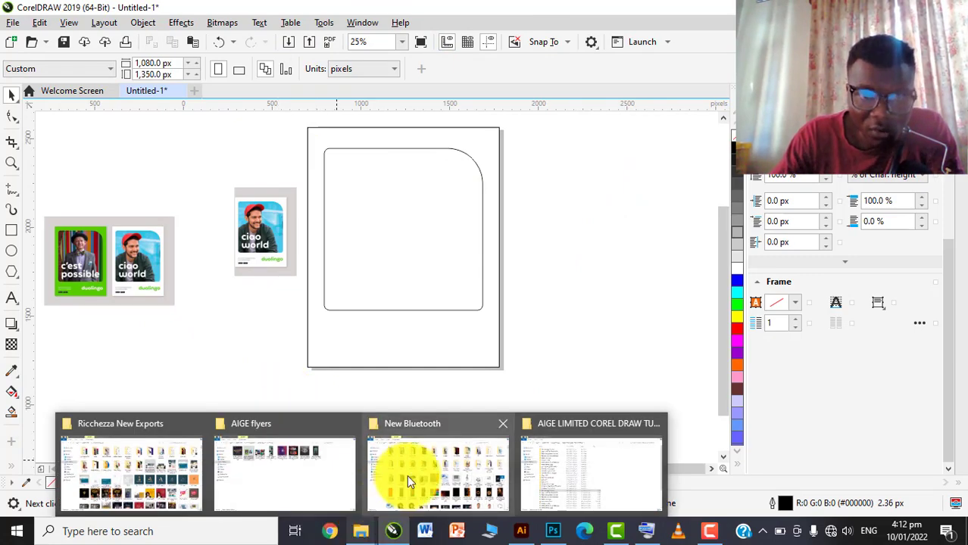
{"action": "mouse_move", "coordinate": [407, 475]}
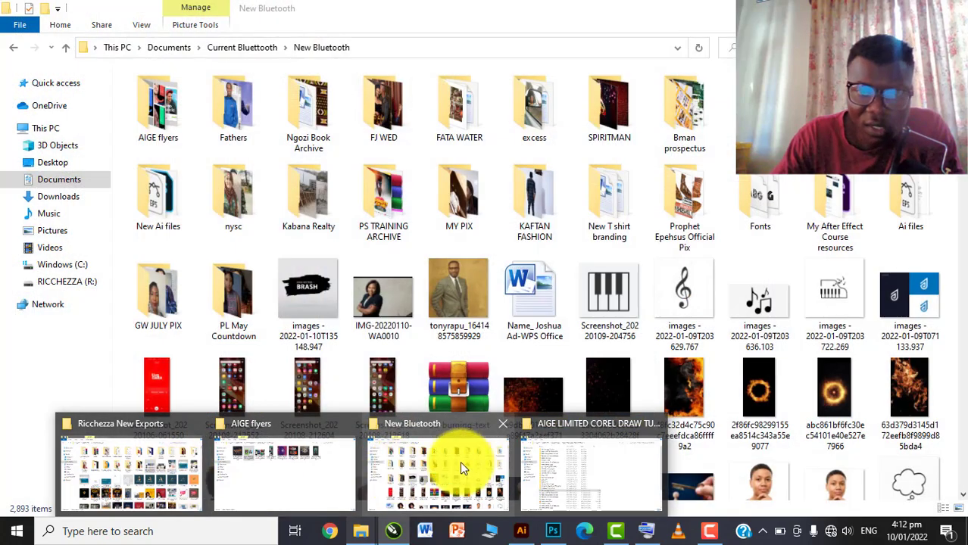
{"action": "left_click", "coordinate": [447, 464]}
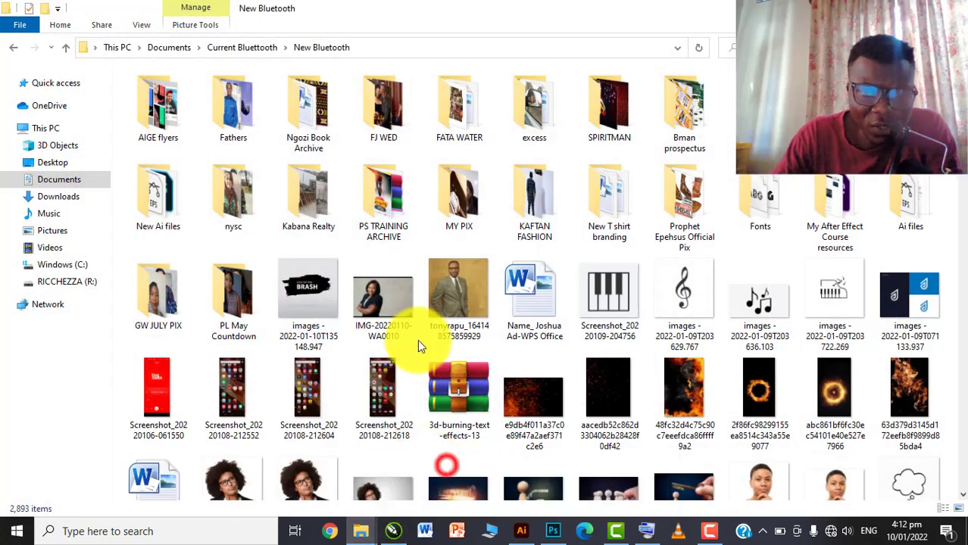
{"action": "scroll", "coordinate": [419, 336], "scroll_direction": "down", "scroll_amount": 10}
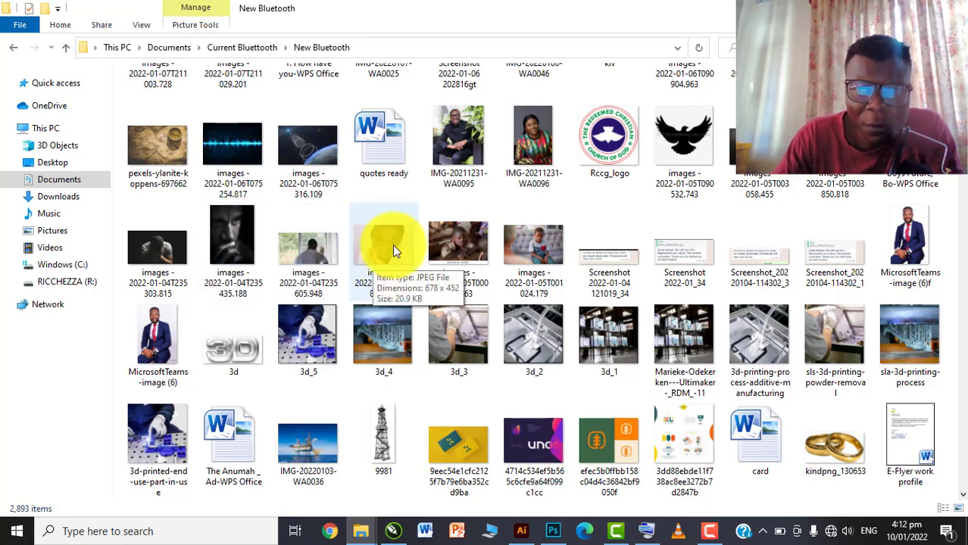
{"action": "scroll", "coordinate": [466, 224], "scroll_direction": "down", "scroll_amount": 3}
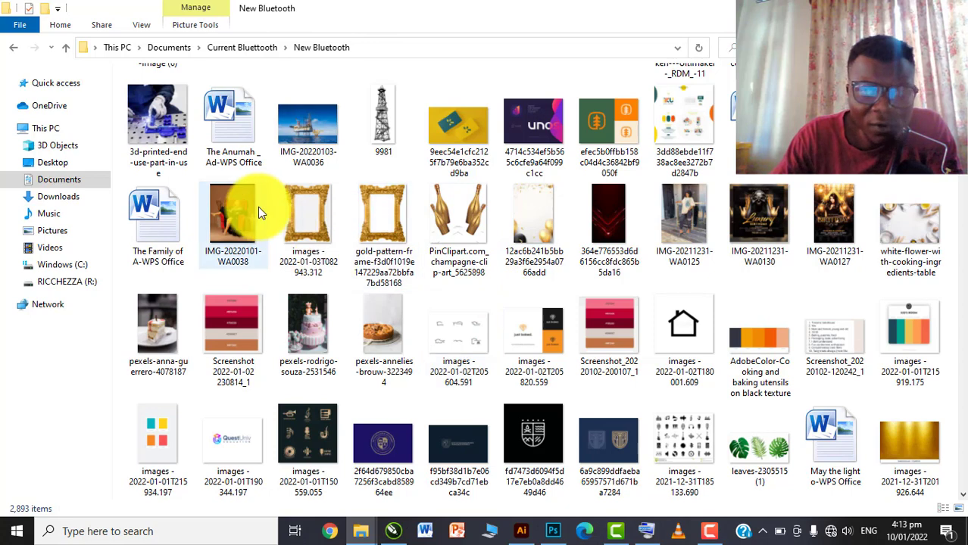
{"action": "scroll", "coordinate": [258, 207], "scroll_direction": "down", "scroll_amount": 3}
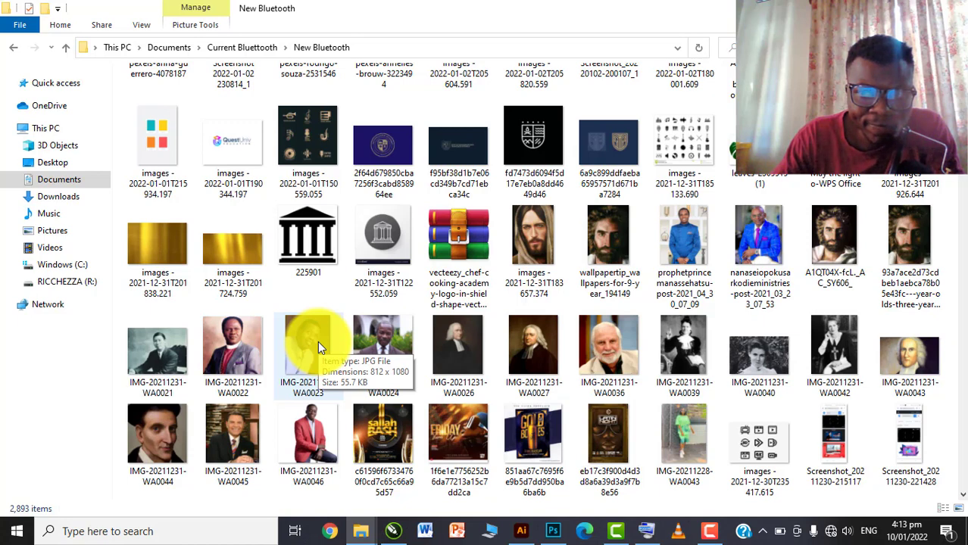
{"action": "left_click", "coordinate": [535, 353]}
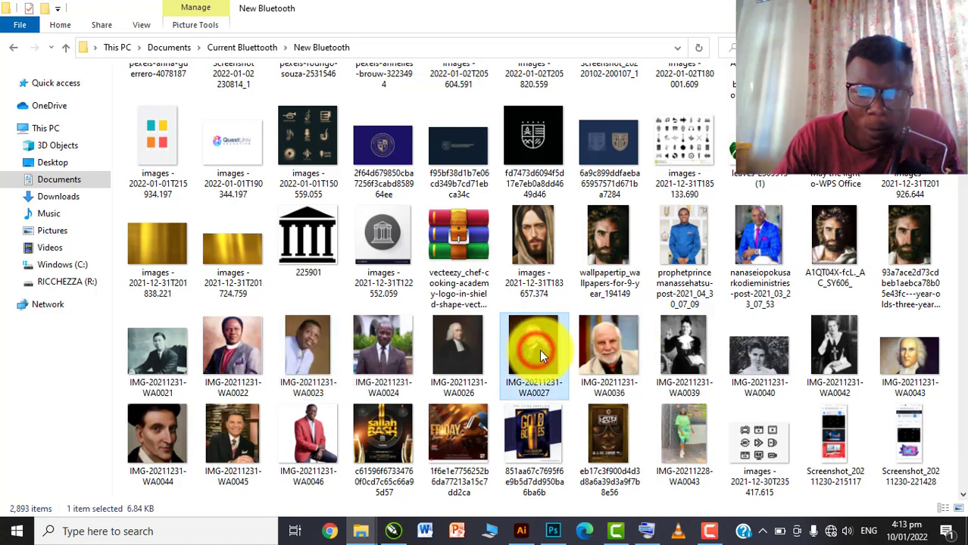
{"action": "left_click_drag", "start_coordinate": [513, 451], "coordinate": [423, 264]}
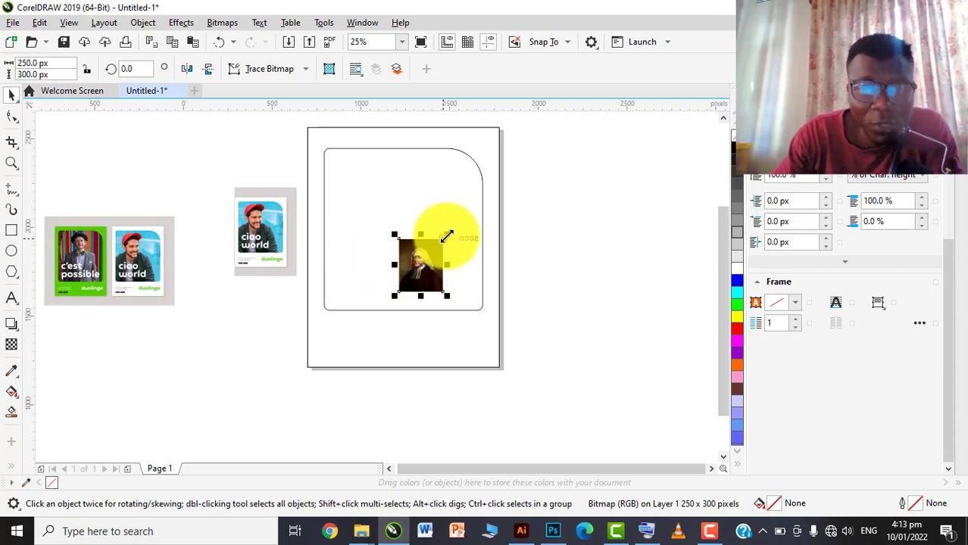
- Place artistic text above the isolated reference poster with "pexels.com" as its first line
{"action": "left_click", "coordinate": [12, 298]}
{"action": "scroll", "coordinate": [238, 172], "scroll_direction": "up", "scroll_amount": 2}
{"action": "left_click", "coordinate": [238, 172]}
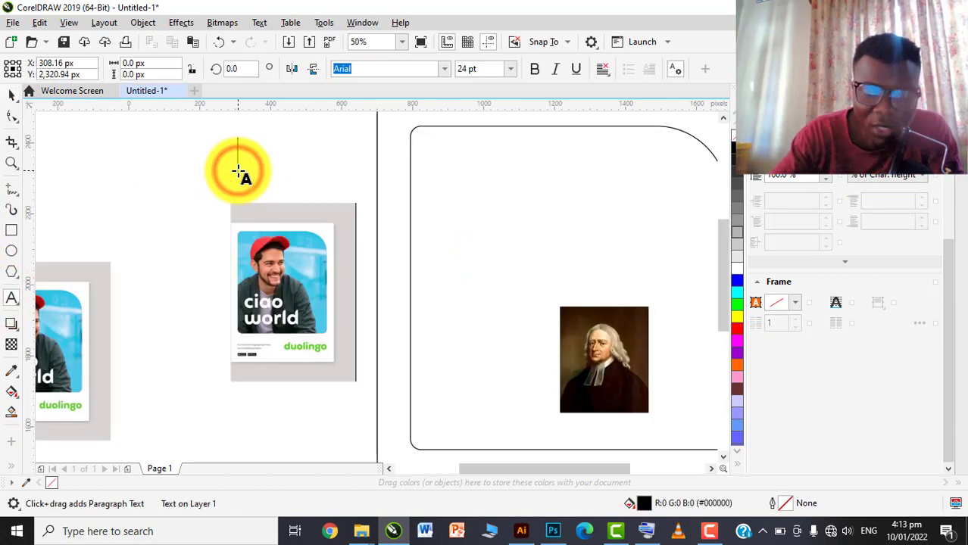
{"action": "left_click", "coordinate": [646, 531]}
{"action": "left_click", "coordinate": [713, 461]}
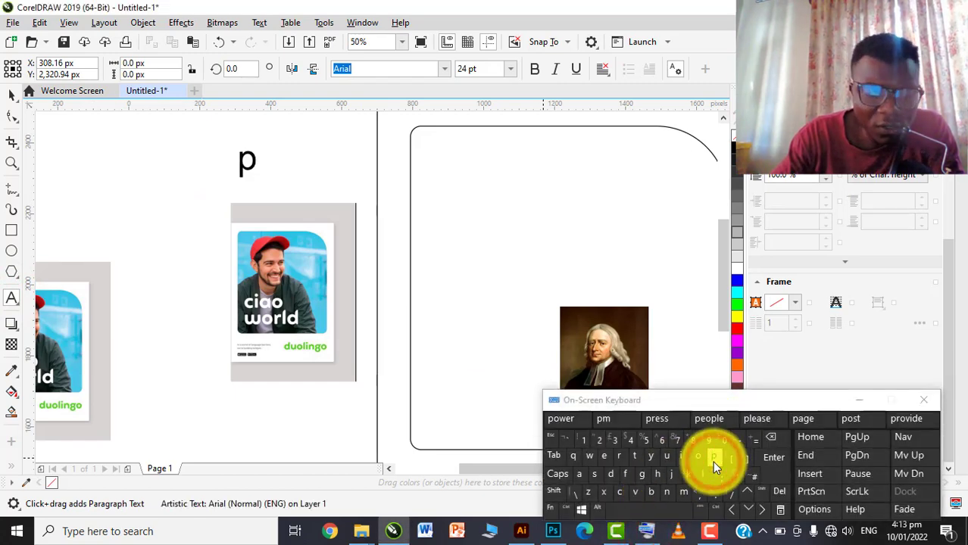
{"action": "type", "text": "exels."}
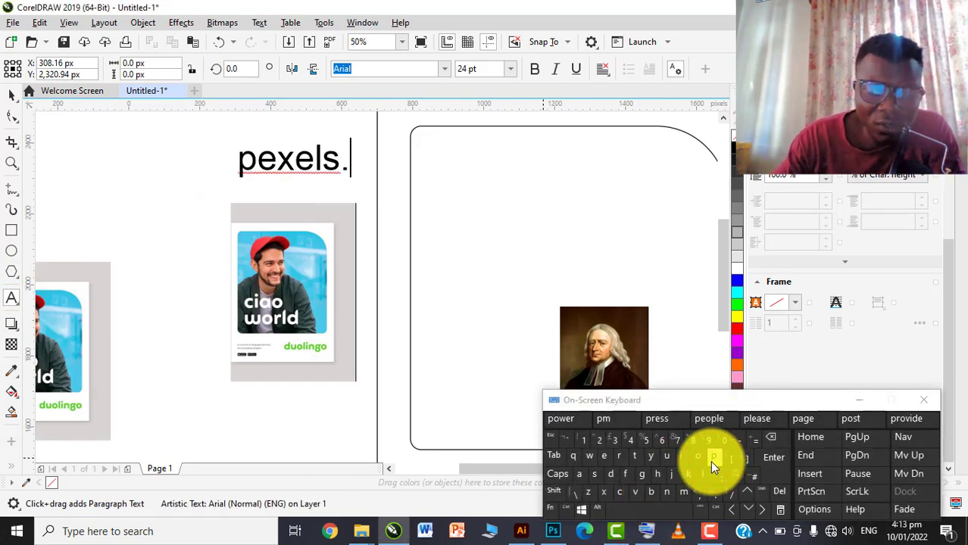
{"action": "type", "text": "com "}
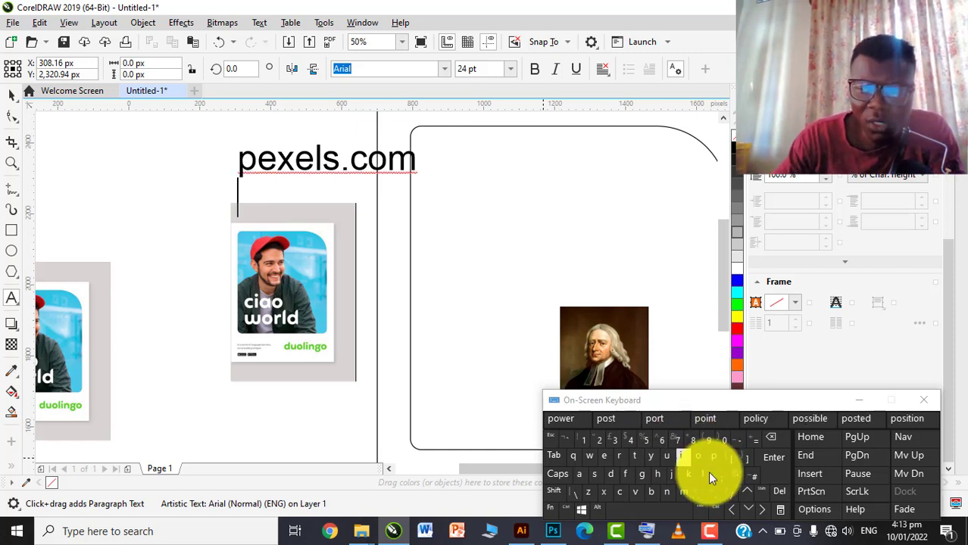
- Add "pixabay.com" and "unsplash.com" as the second and third lines of the website list
{"action": "type", "text": "pixabay."}
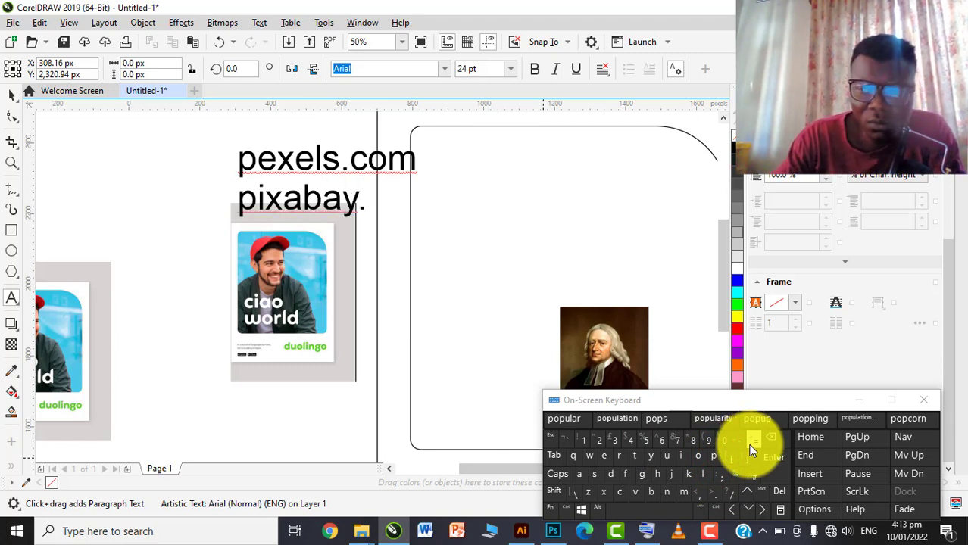
{"action": "type", "text": "com "}
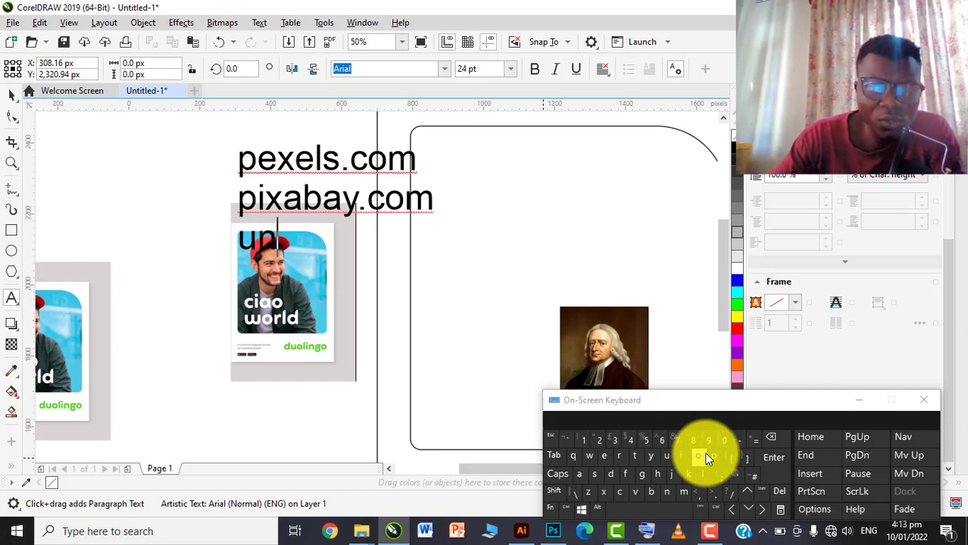
{"action": "type", "text": "unspl"}
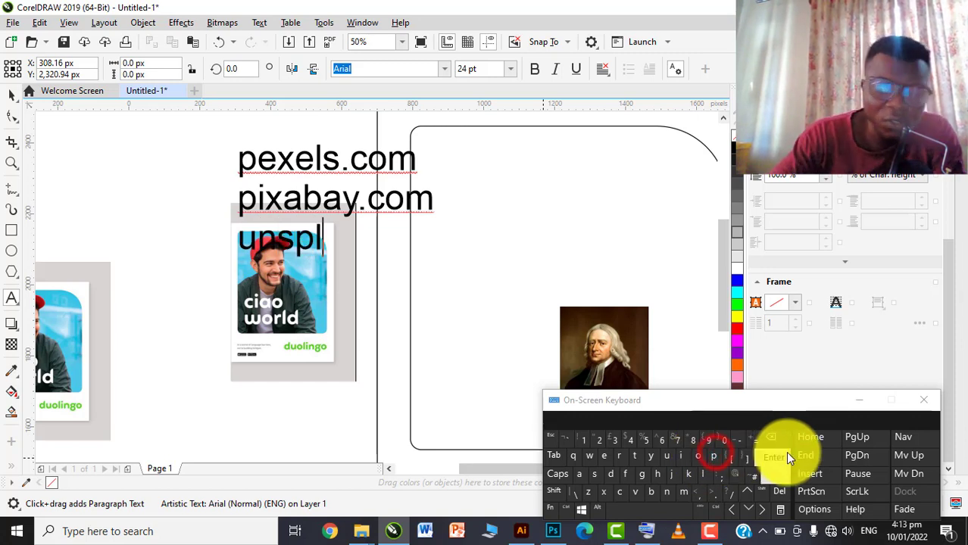
{"action": "type", "text": "ash."}
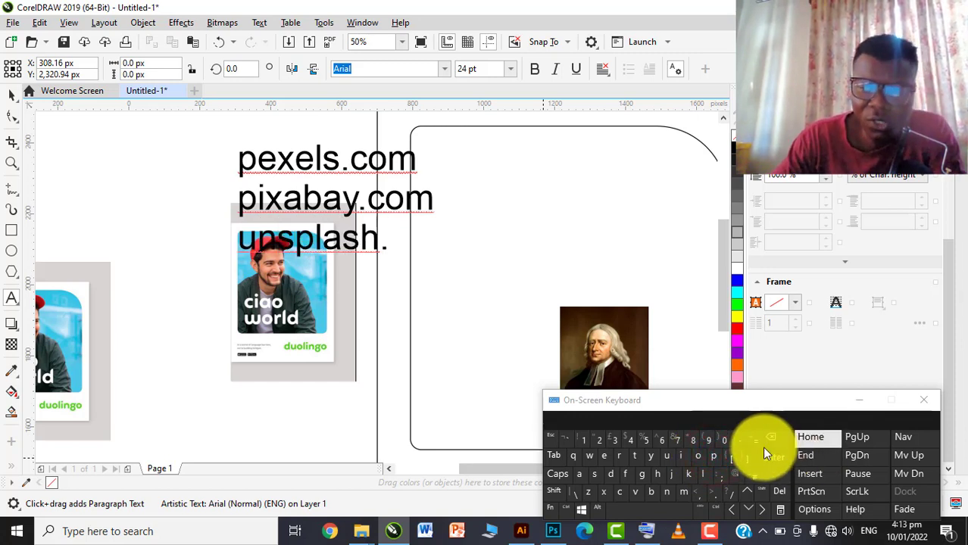
{"action": "type", "text": "com"}
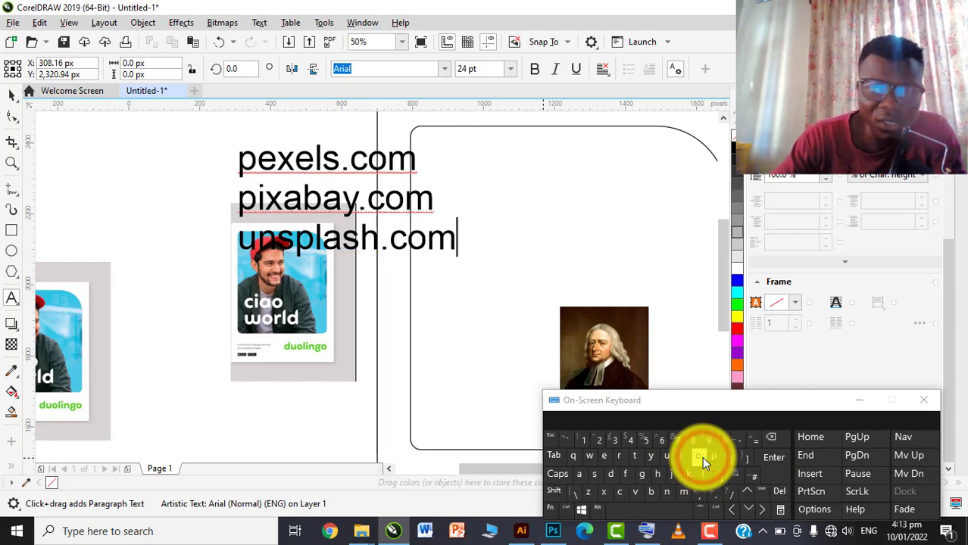
{"action": "left_click", "coordinate": [857, 402]}
{"action": "left_click", "coordinate": [14, 93]}
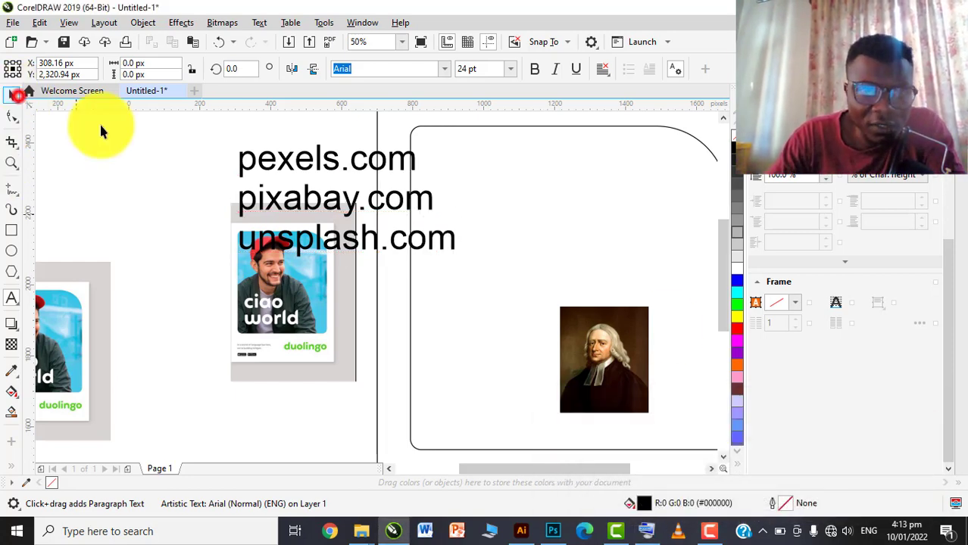
- Add "freepik.com" as a fourth line to the website list
{"action": "double_click", "coordinate": [442, 238]}
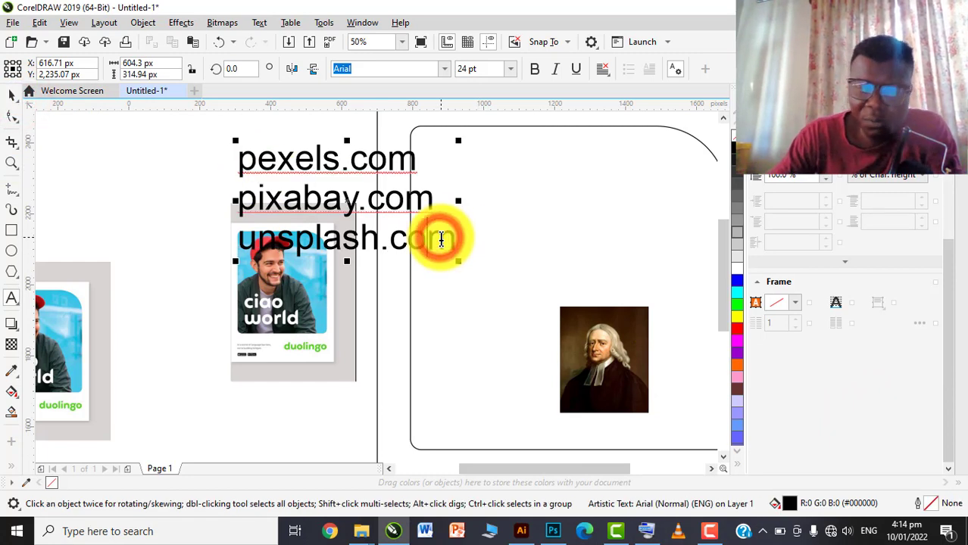
{"action": "left_click", "coordinate": [300, 239]}
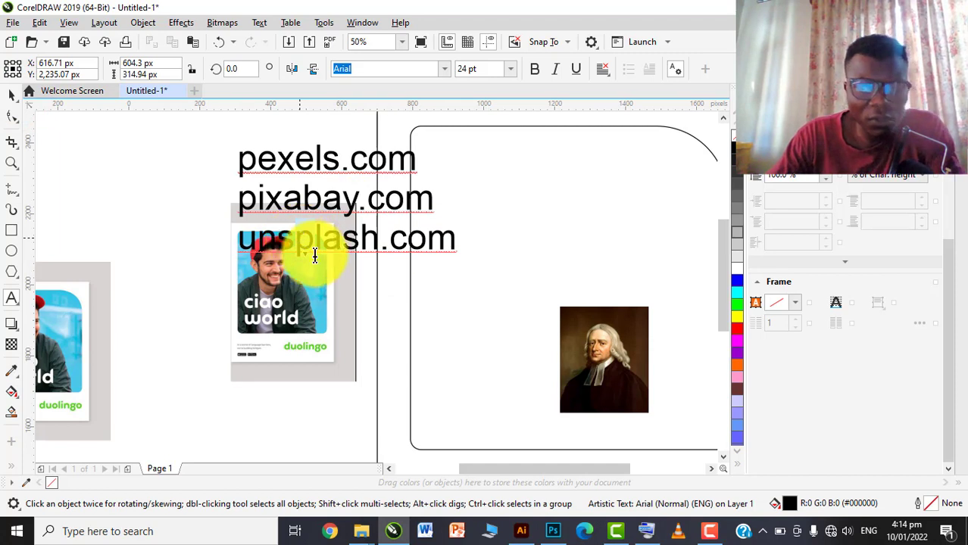
{"action": "key", "text": "Return"}
{"action": "type", "text": "freepik.c"}
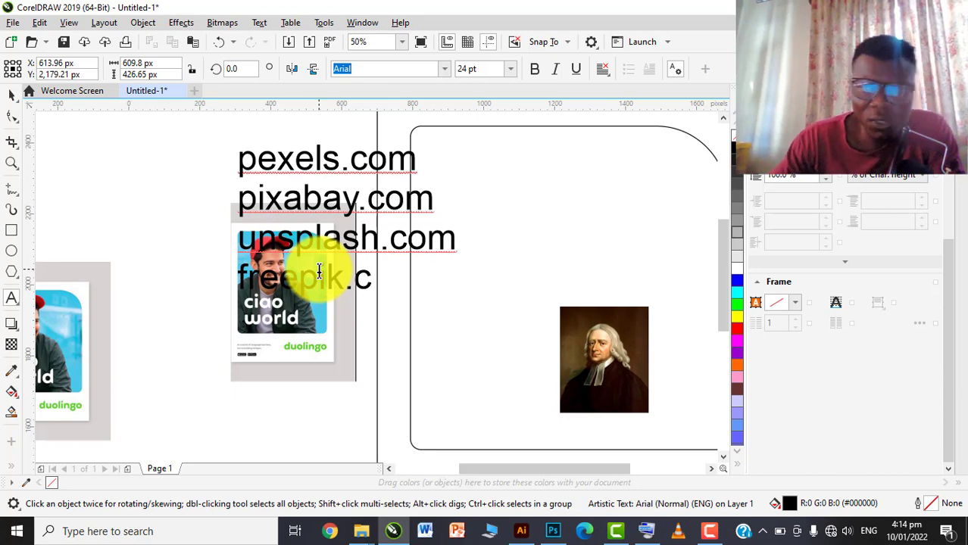
{"action": "scroll", "coordinate": [319, 273], "scroll_direction": "up", "scroll_amount": 2}
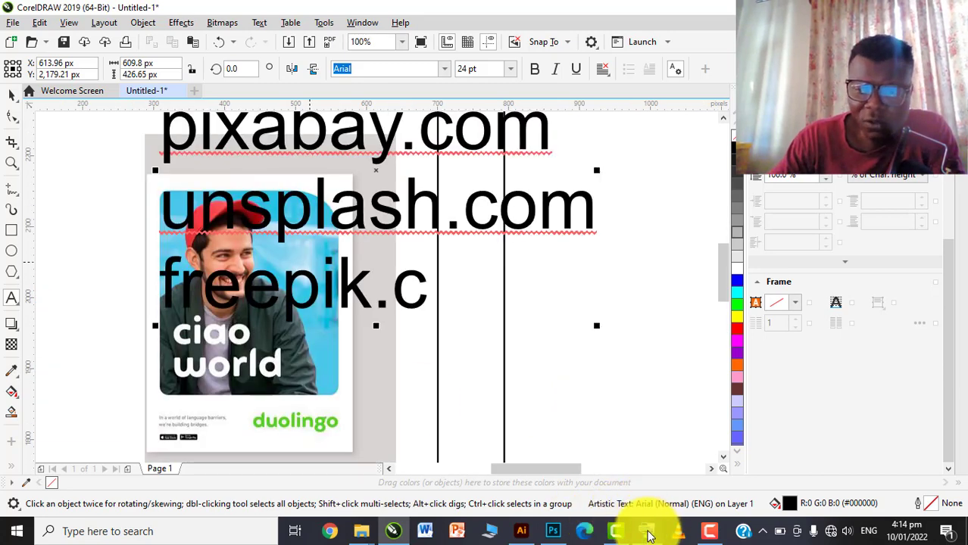
{"action": "left_click", "coordinate": [646, 531]}
{"action": "left_click", "coordinate": [697, 455]}
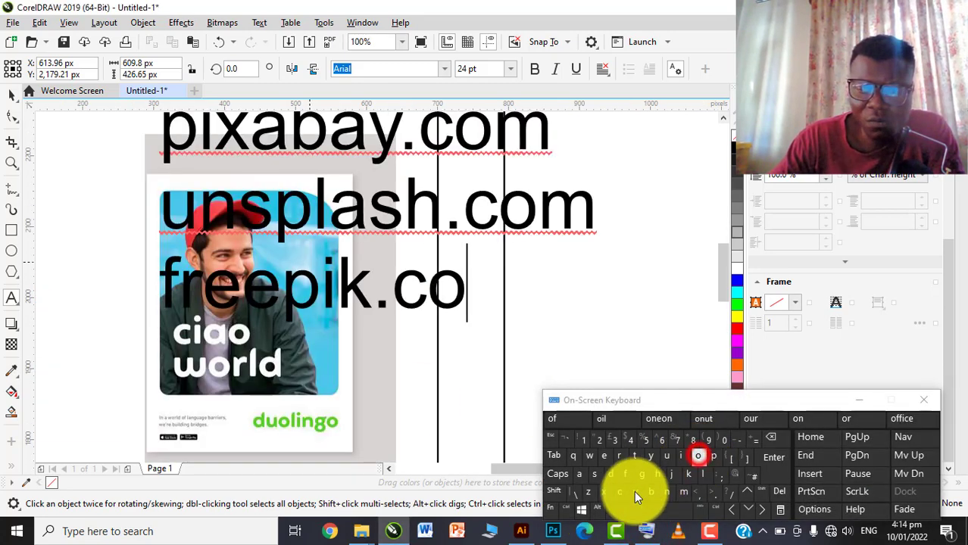
{"action": "left_click", "coordinate": [683, 494]}
{"action": "left_click", "coordinate": [858, 400]}
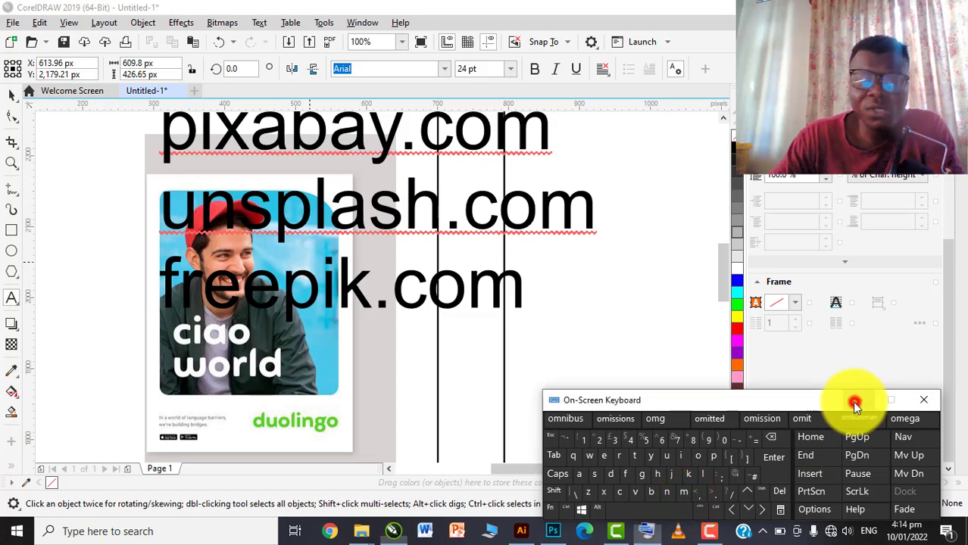
- Move the website list up and outside the page so it clears the isolated reference poster
{"action": "scroll", "coordinate": [287, 329], "scroll_direction": "down", "scroll_amount": 2}
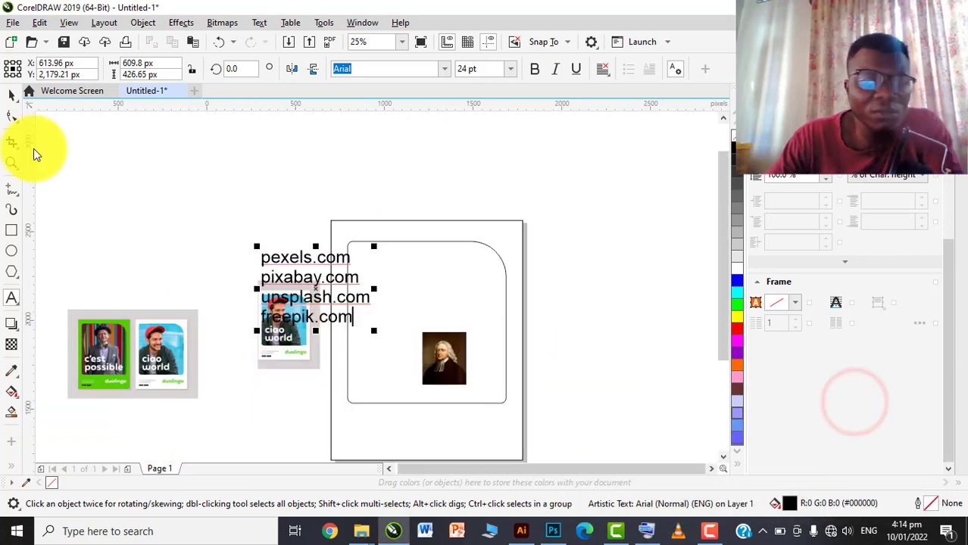
{"action": "left_click", "coordinate": [11, 93]}
{"action": "left_click_drag", "start_coordinate": [337, 257], "coordinate": [286, 193]}
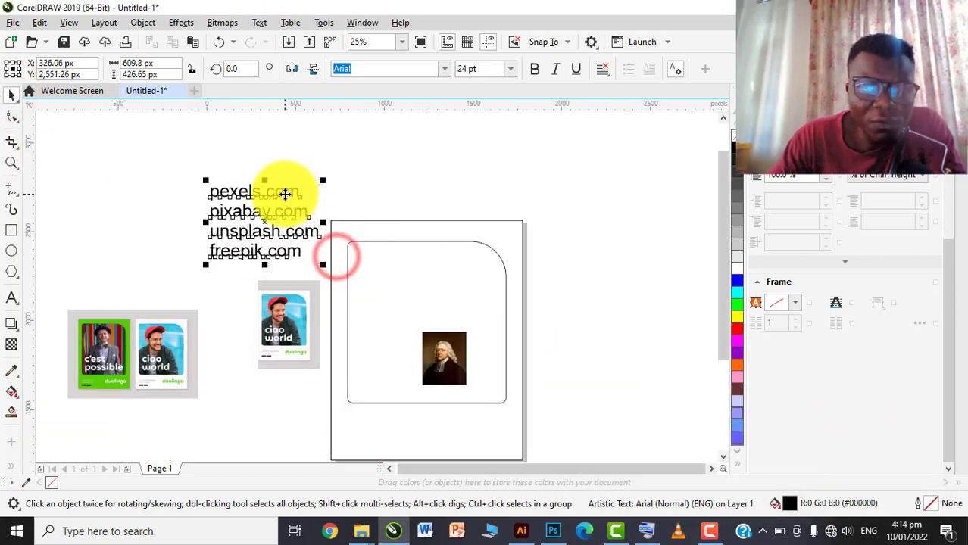
{"action": "scroll", "coordinate": [286, 193], "scroll_direction": "up", "scroll_amount": 1}
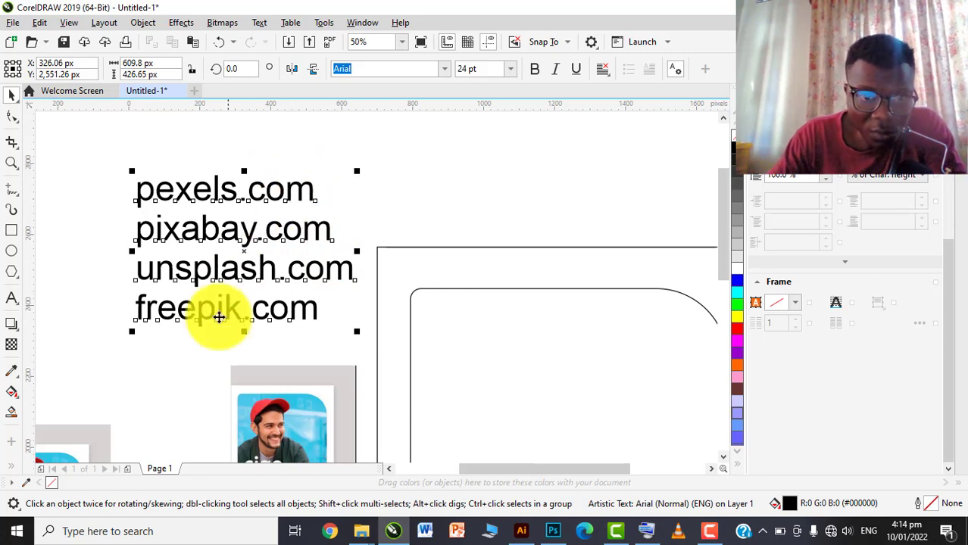
{"action": "scroll", "coordinate": [156, 302], "scroll_direction": "up", "scroll_amount": 1}
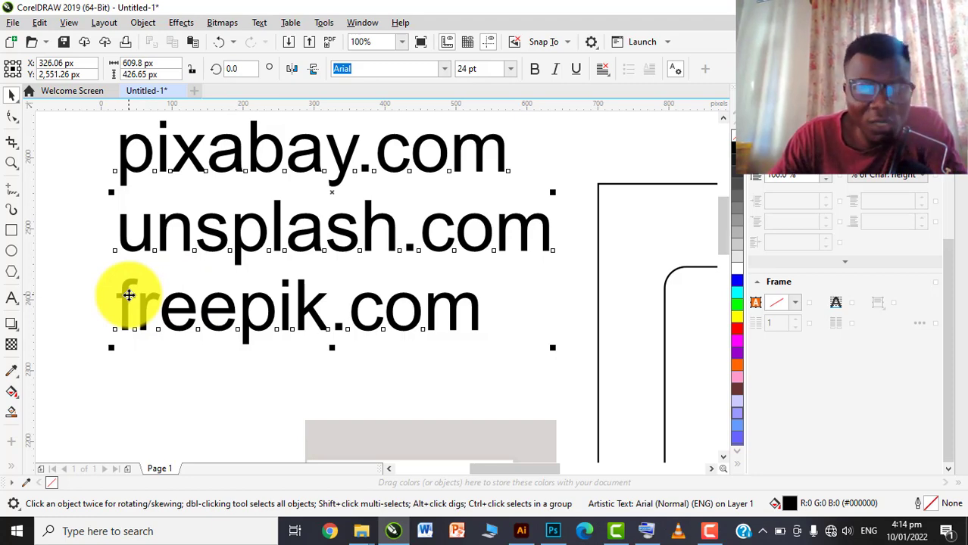
{"action": "scroll", "coordinate": [204, 231], "scroll_direction": "down", "scroll_amount": 1}
{"action": "scroll", "coordinate": [238, 234], "scroll_direction": "down", "scroll_amount": 1}
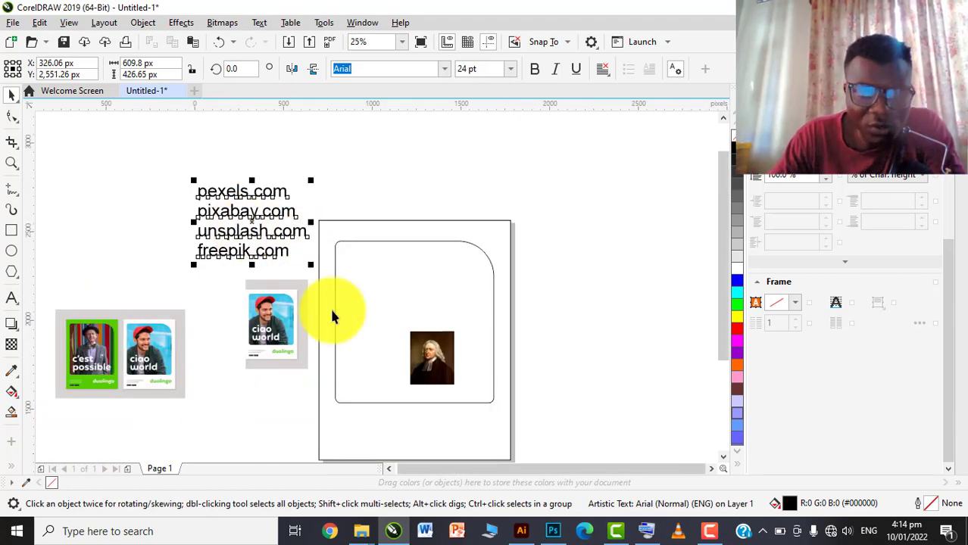
- Enlarge the portrait proportionally to about 628 × 754 px and move it outside the page, to the right of it
{"action": "left_click", "coordinate": [434, 345]}
{"action": "scroll", "coordinate": [446, 326], "scroll_direction": "up", "scroll_amount": 1}
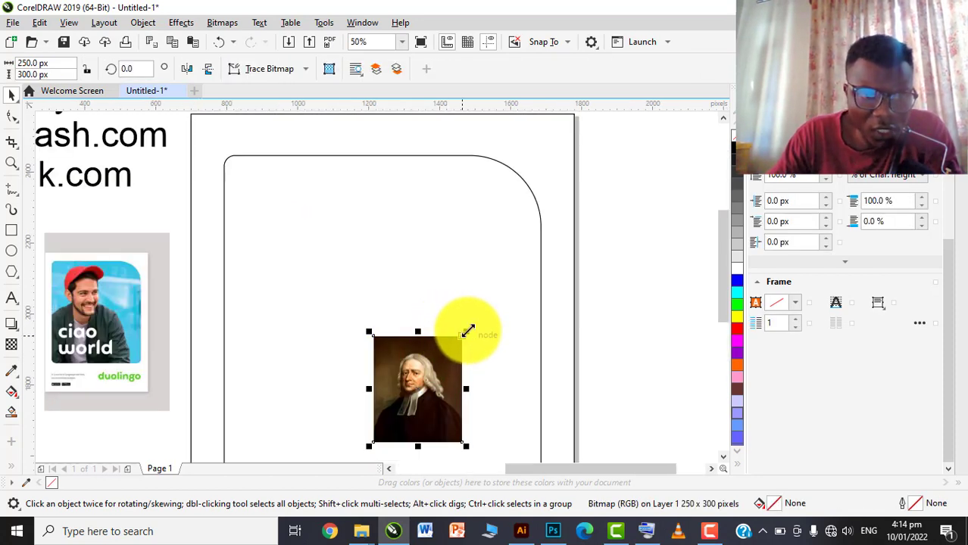
{"action": "left_click_drag", "start_coordinate": [468, 331], "coordinate": [529, 254]}
{"action": "scroll", "coordinate": [460, 292], "scroll_direction": "down", "scroll_amount": 1}
{"action": "left_click_drag", "start_coordinate": [461, 294], "coordinate": [623, 264]}
- PowerClip the portrait inside the rounded rectangle on the page
{"action": "right_click", "coordinate": [622, 265]}
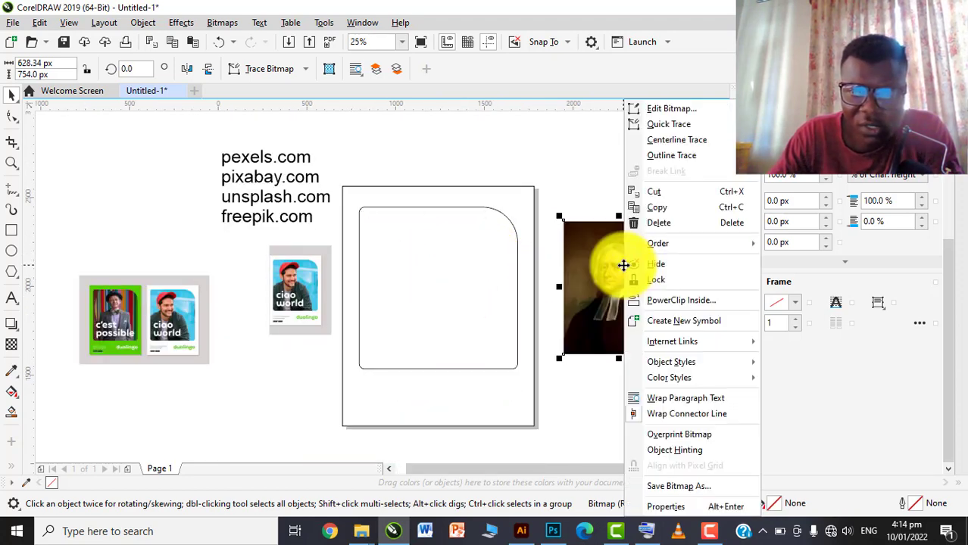
{"action": "left_click", "coordinate": [675, 301]}
{"action": "left_click", "coordinate": [404, 277]}
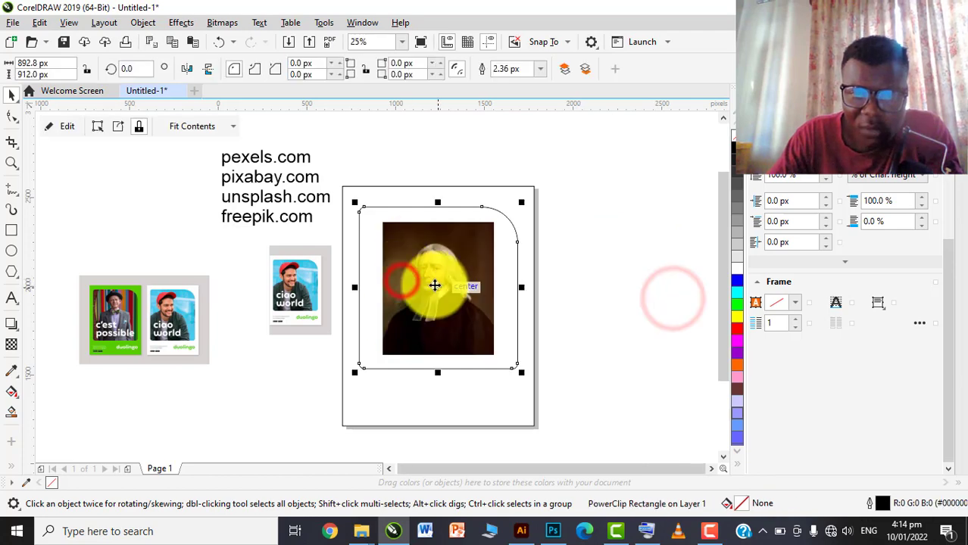
{"action": "right_click", "coordinate": [430, 292]}
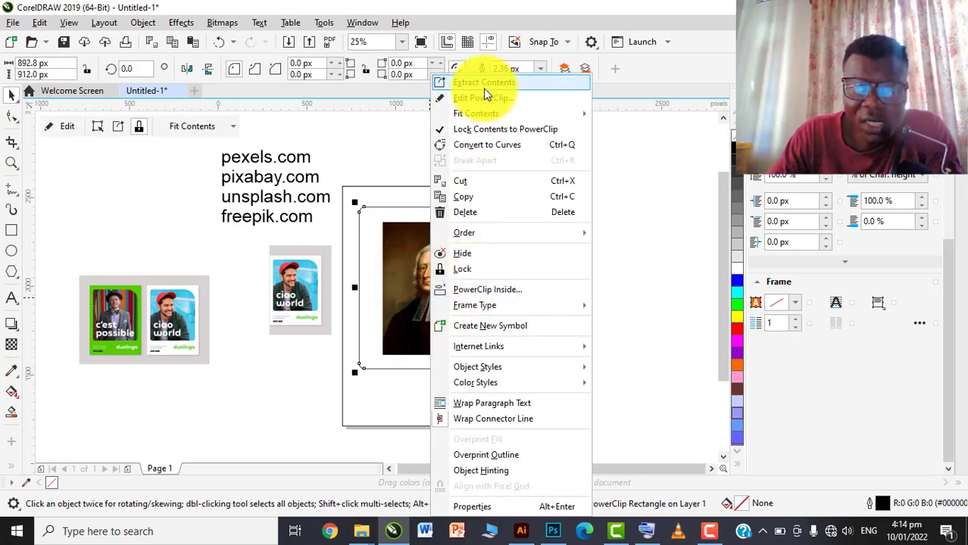
{"action": "left_click", "coordinate": [411, 126]}
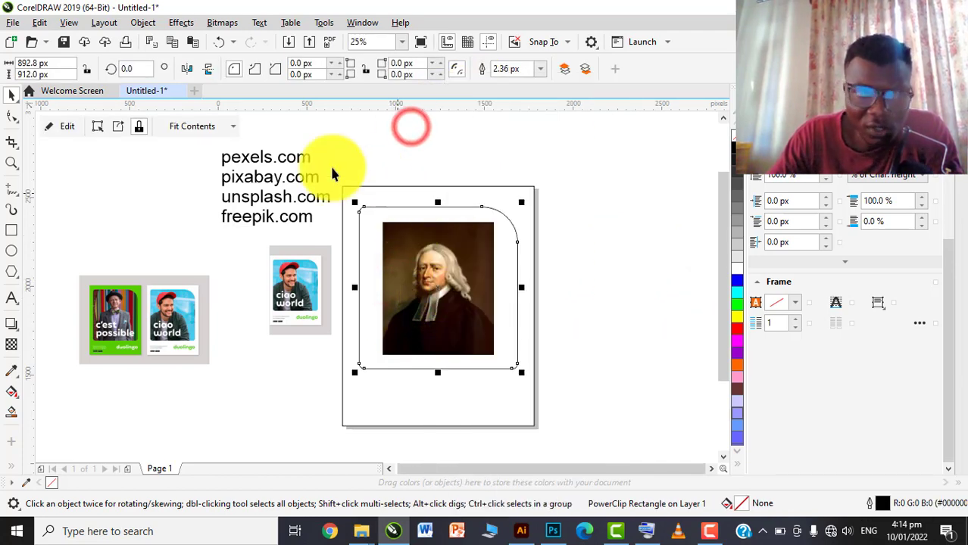
- Edit the PowerClip contents and enlarge the portrait to about 998 × 1,198 px so it covers the whole frame
{"action": "left_click", "coordinate": [59, 127]}
{"action": "left_click", "coordinate": [461, 287]}
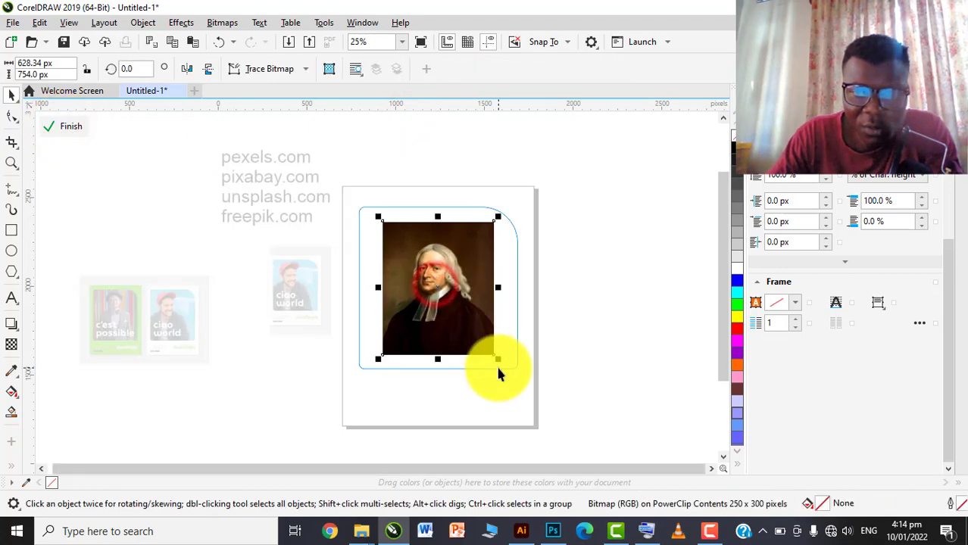
{"action": "left_click_drag", "start_coordinate": [500, 356], "coordinate": [548, 383]}
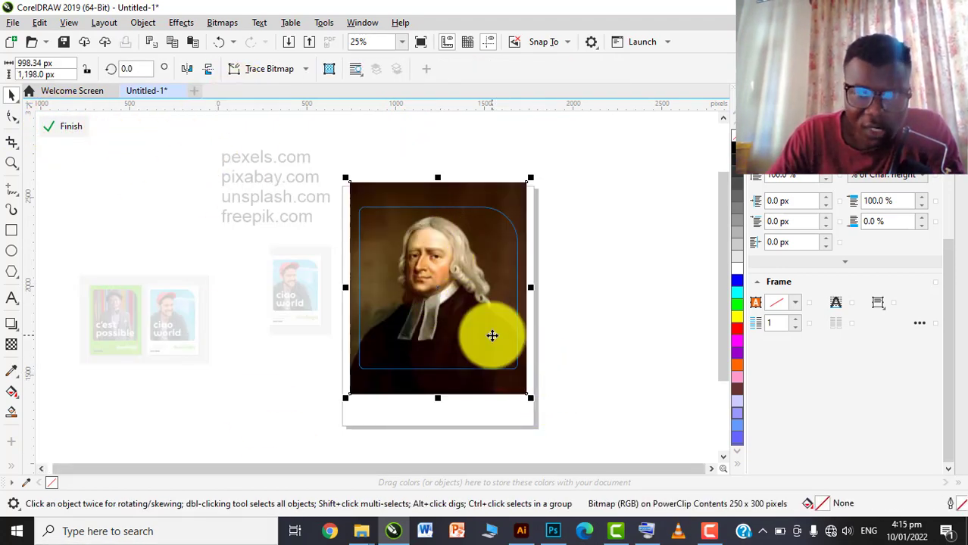
- Mirror the portrait horizontally inside the frame and finish editing the PowerClip
{"action": "scroll", "coordinate": [428, 266], "scroll_direction": "up", "scroll_amount": 1}
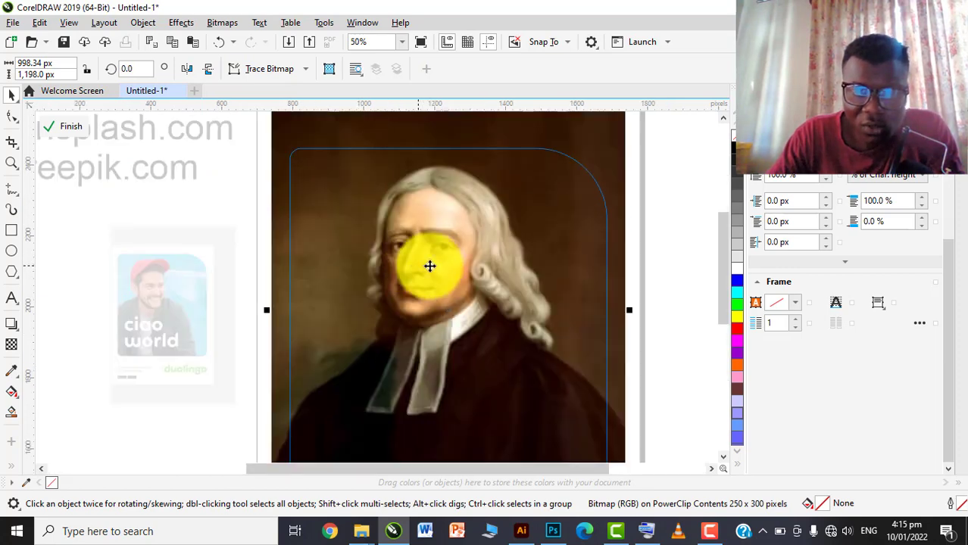
{"action": "left_click", "coordinate": [190, 73]}
{"action": "scroll", "coordinate": [389, 261], "scroll_direction": "down", "scroll_amount": 1}
{"action": "right_click", "coordinate": [354, 256]}
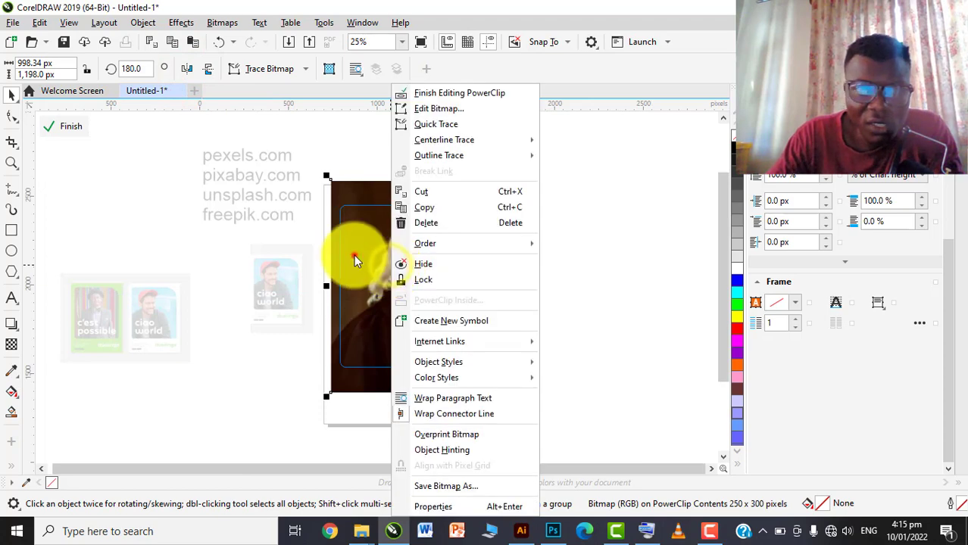
{"action": "key", "text": "Escape"}
{"action": "left_click", "coordinate": [48, 126]}
{"action": "left_click", "coordinate": [582, 277]}
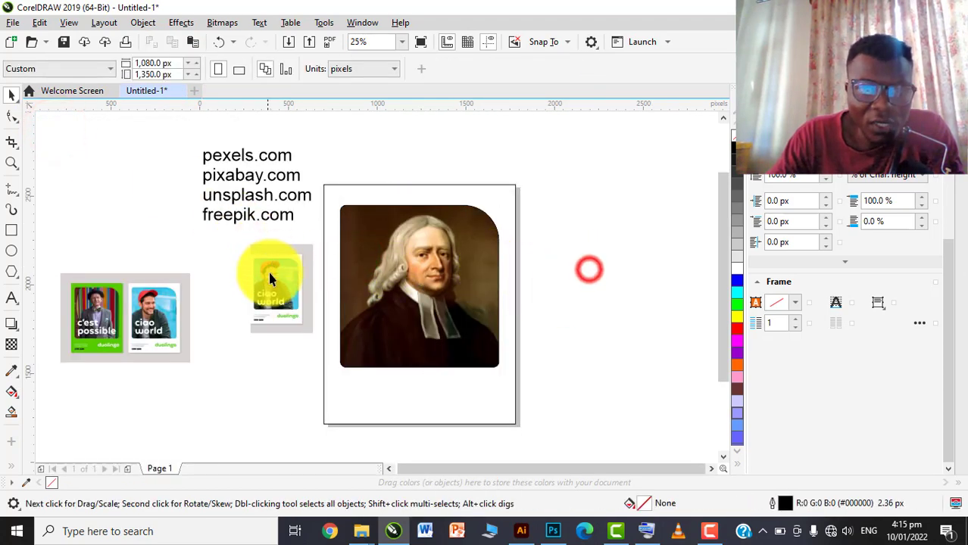
- Start artistic text over the reference poster with the word "ciao"
{"action": "scroll", "coordinate": [277, 280], "scroll_direction": "up", "scroll_amount": 2}
{"action": "scroll", "coordinate": [282, 290], "scroll_direction": "down", "scroll_amount": 2}
{"action": "left_click", "coordinate": [12, 298]}
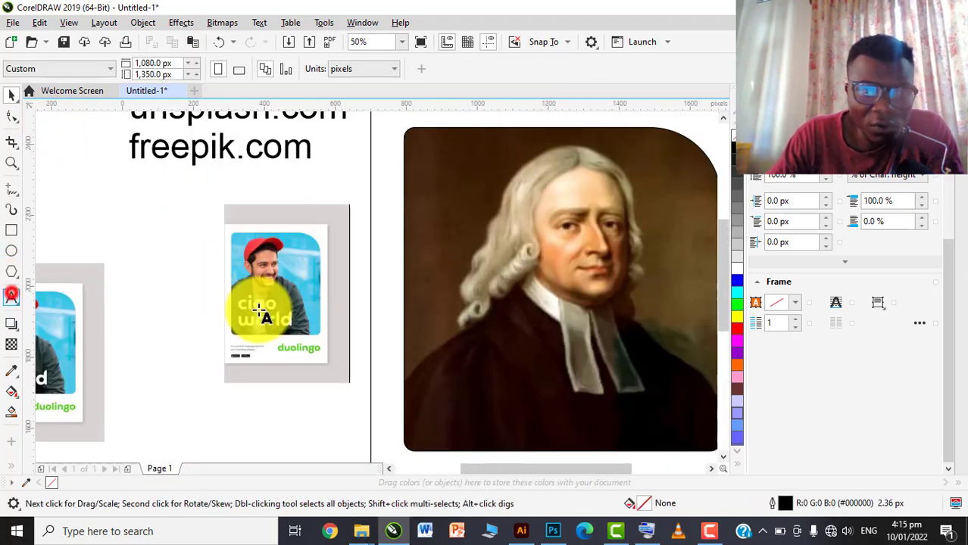
{"action": "scroll", "coordinate": [325, 298], "scroll_direction": "up", "scroll_amount": 2}
{"action": "left_click", "coordinate": [287, 279]}
{"action": "type", "text": "cia"}
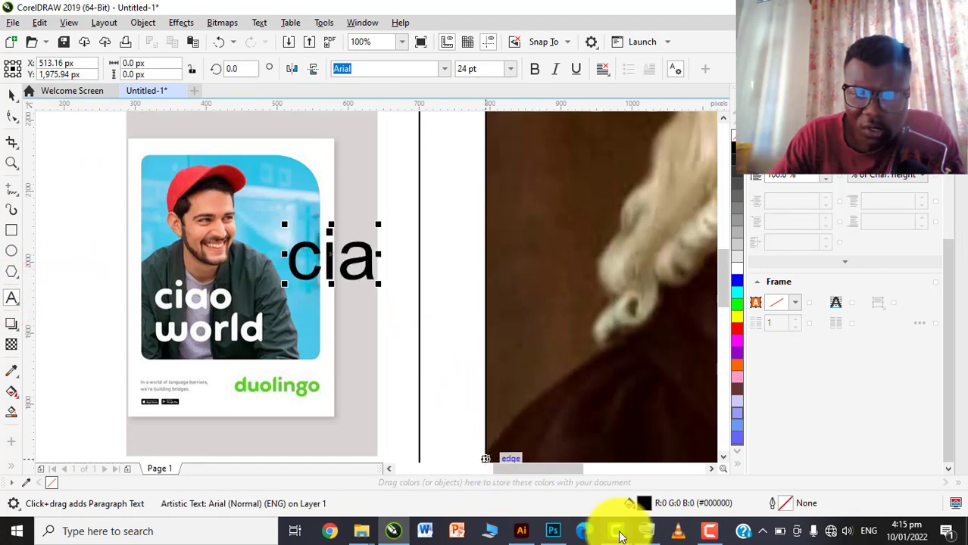
{"action": "mouse_move", "coordinate": [621, 527]}
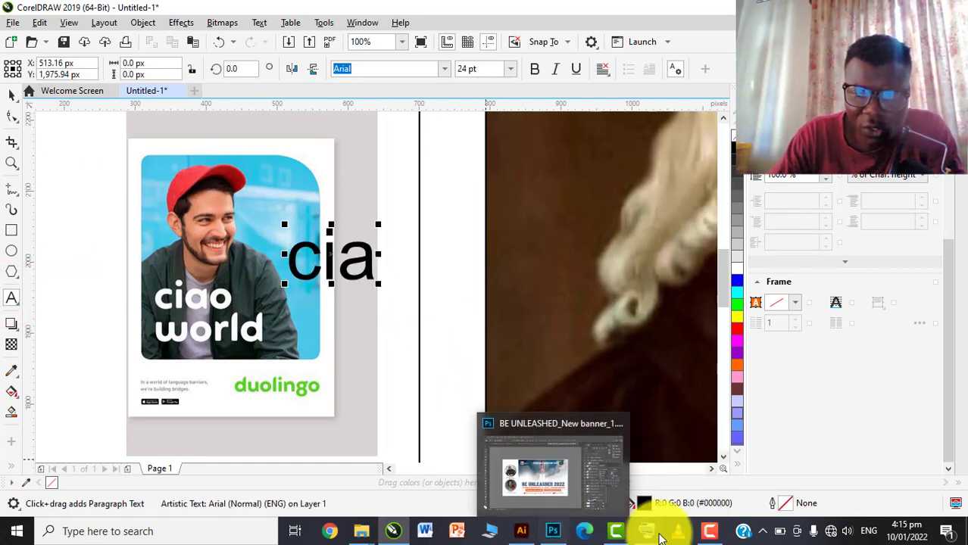
{"action": "left_click", "coordinate": [646, 531]}
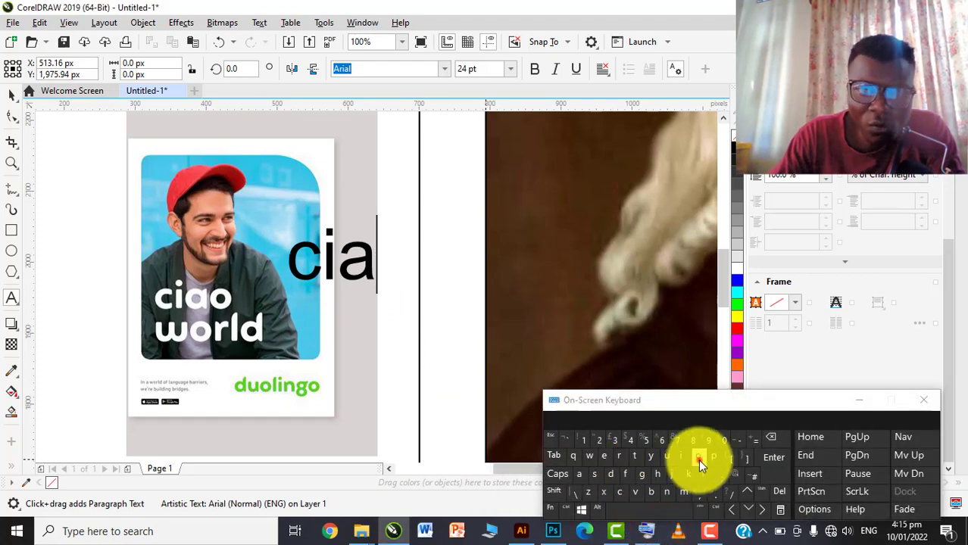
{"action": "left_click", "coordinate": [698, 459]}
- Add a second line reading "world" below "ciao" in the same text object and put away the on-screen keyboard
{"action": "key", "text": "Return"}
{"action": "type", "text": "w"}
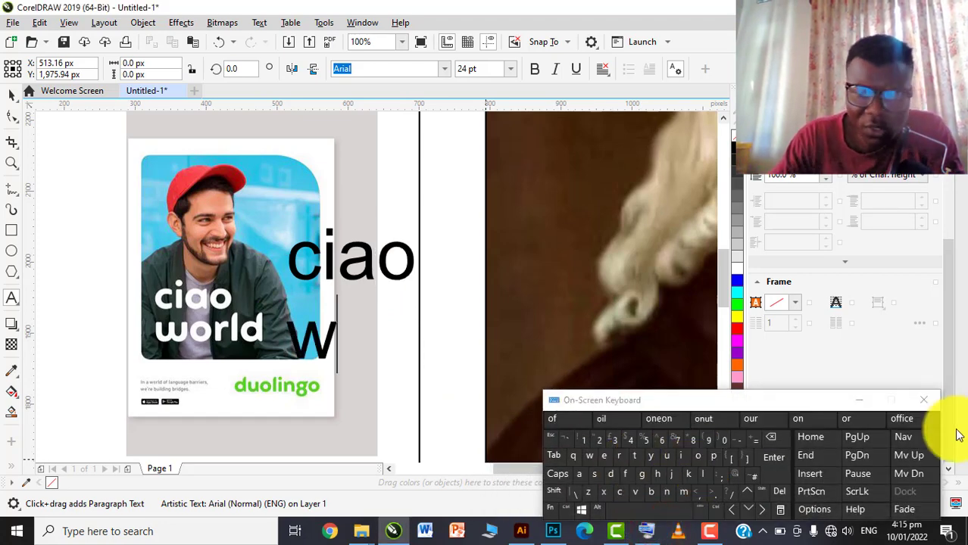
{"action": "left_click", "coordinate": [700, 457]}
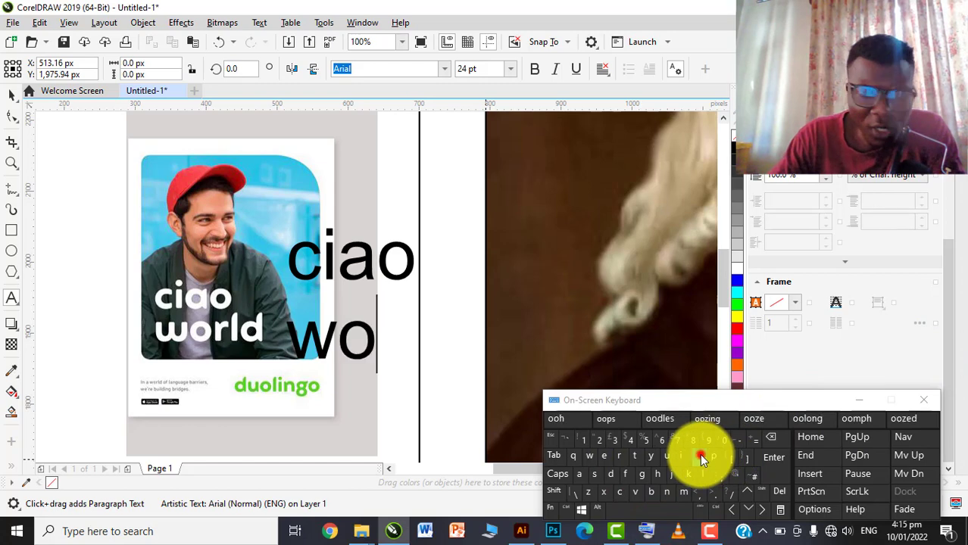
{"action": "type", "text": "rd"}
{"action": "key", "text": "BackSpace"}
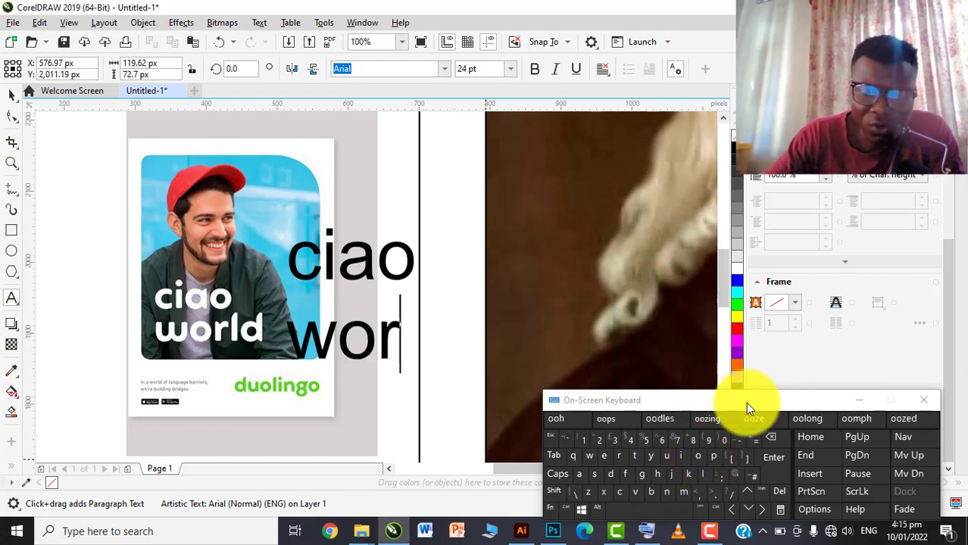
{"action": "type", "text": "ld"}
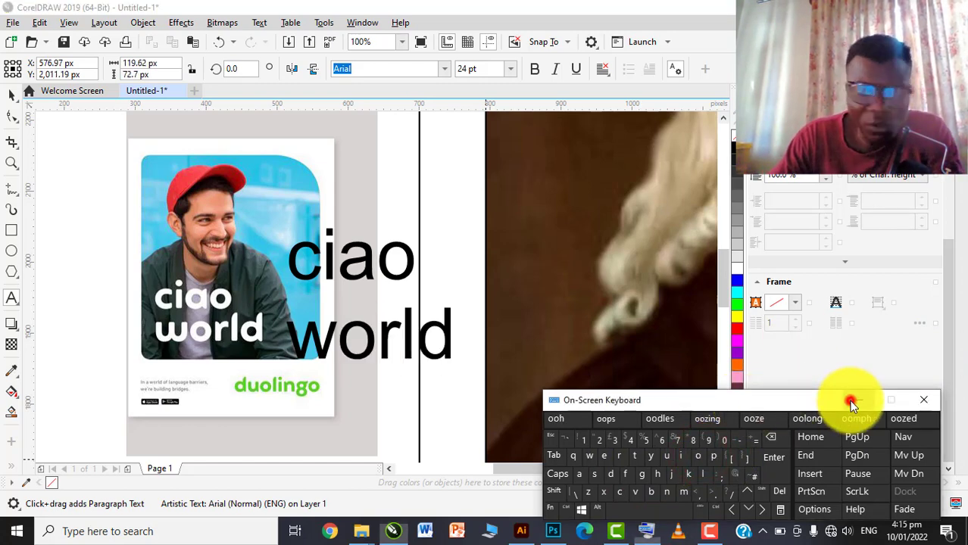
{"action": "left_click", "coordinate": [852, 399]}
- Set the font of the whole "ciao world" text to Fredoka One and shift the text slightly
{"action": "key", "text": "ctrl+a"}
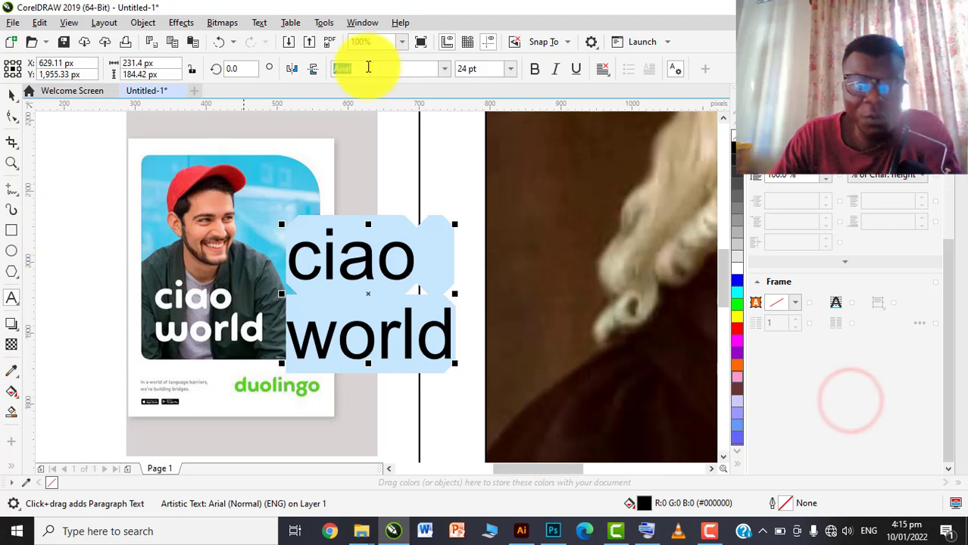
{"action": "left_click", "coordinate": [443, 69]}
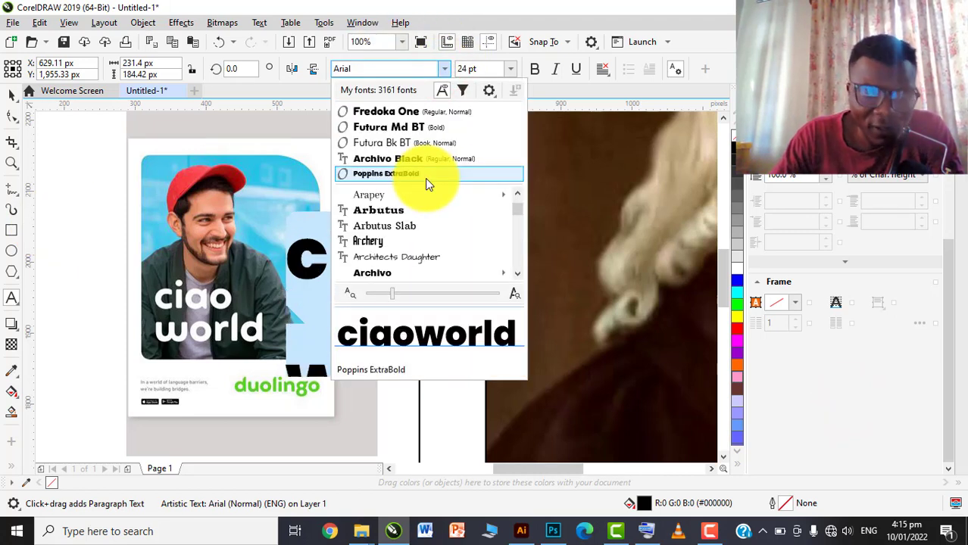
{"action": "type", "text": "fre"}
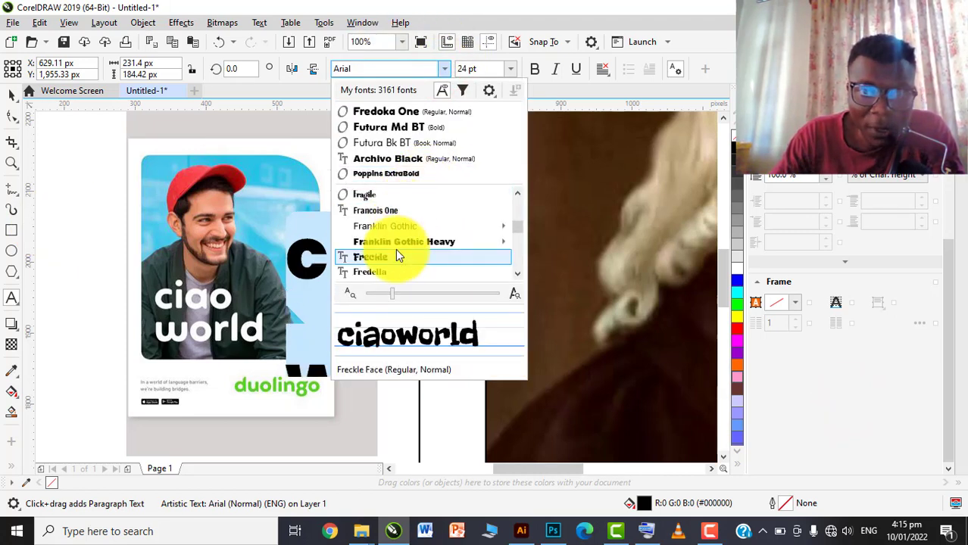
{"action": "scroll", "coordinate": [398, 247], "scroll_direction": "down", "scroll_amount": 2}
{"action": "left_click", "coordinate": [404, 225]}
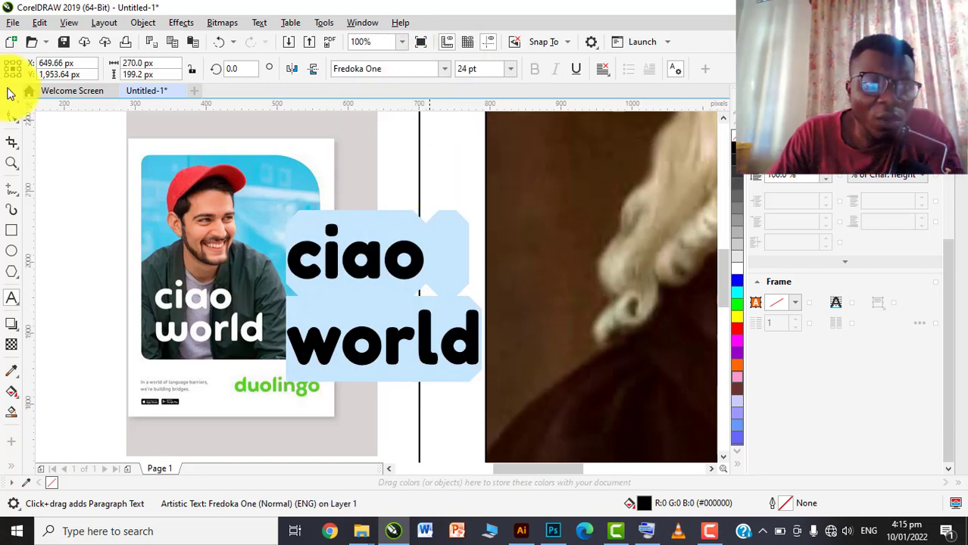
{"action": "left_click", "coordinate": [11, 95]}
{"action": "left_click_drag", "start_coordinate": [372, 261], "coordinate": [375, 253]}
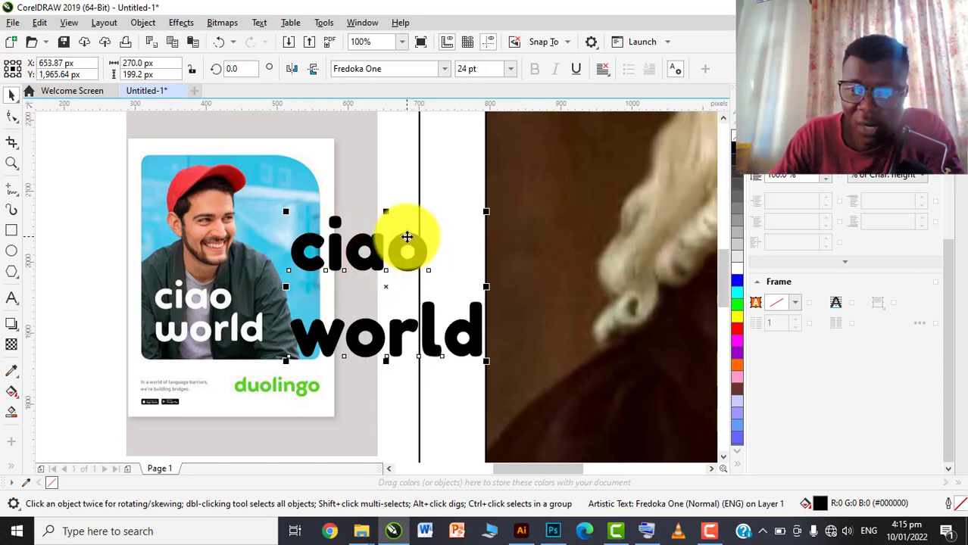
- Try a line spacing of 50 % of character height on the "ciao world" text
{"action": "left_click_drag", "start_coordinate": [805, 179], "coordinate": [791, 178]}
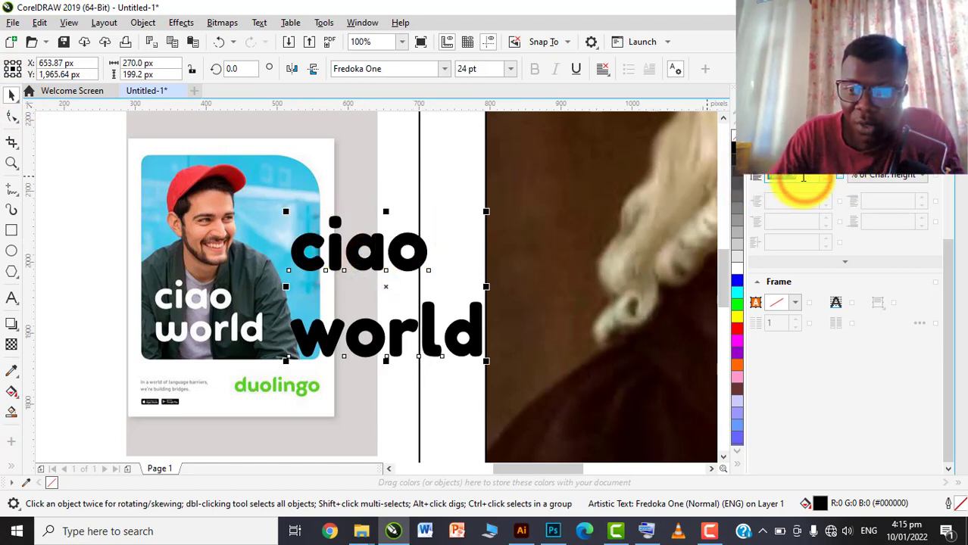
{"action": "left_click", "coordinate": [960, 153]}
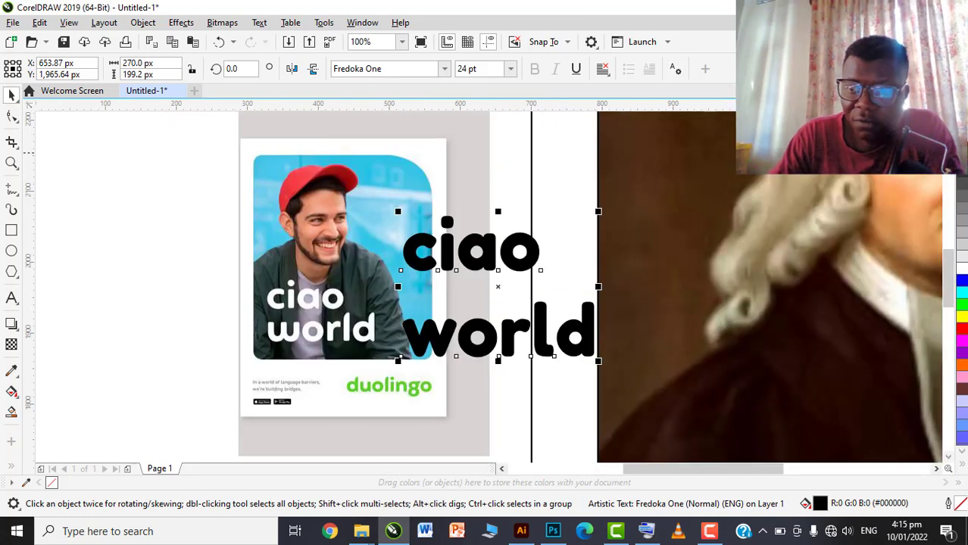
{"action": "left_click", "coordinate": [674, 69]}
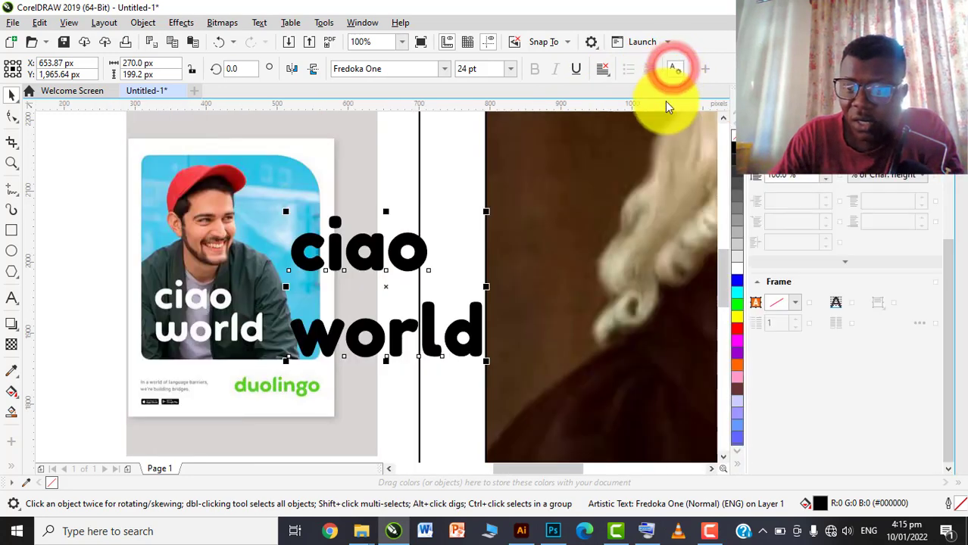
{"action": "left_click", "coordinate": [803, 177]}
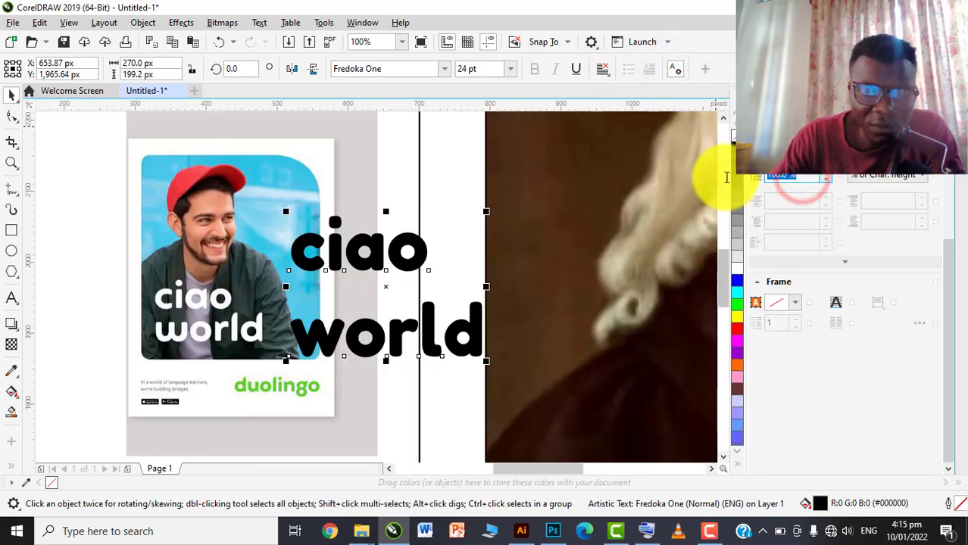
{"action": "type", "text": "50"}
{"action": "key", "text": "Return"}
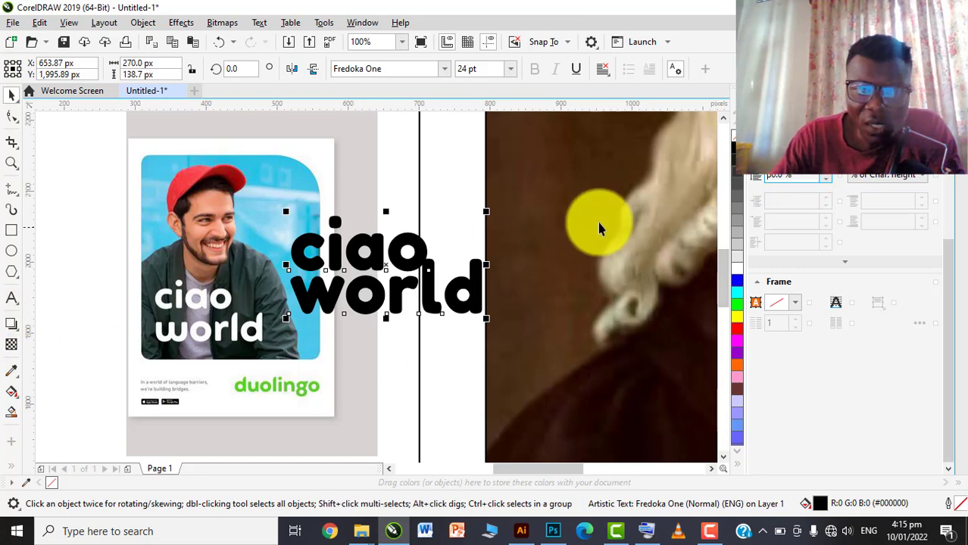
- Set the line spacing of the "ciao world" text to 60 % of character height
{"action": "left_click", "coordinate": [797, 176]}
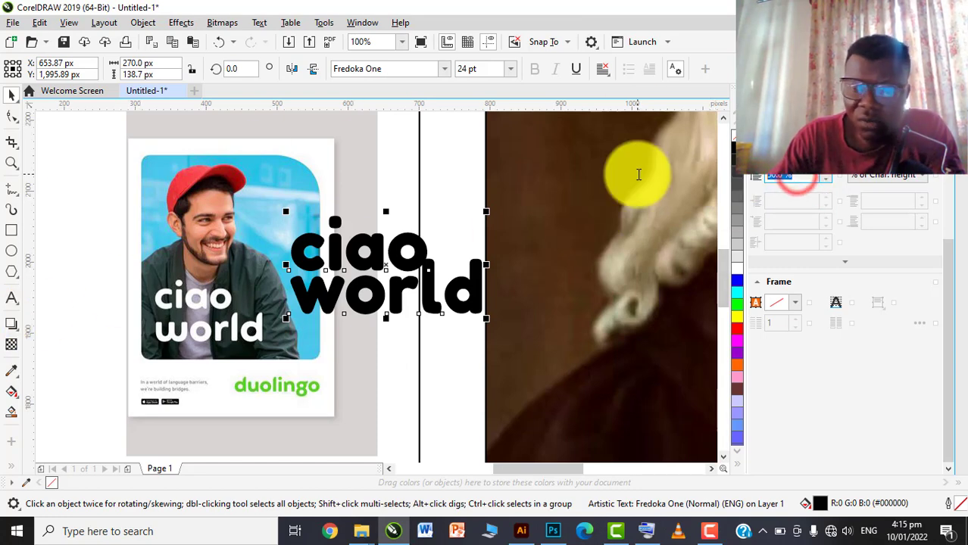
{"action": "type", "text": "90"}
{"action": "key", "text": "Return"}
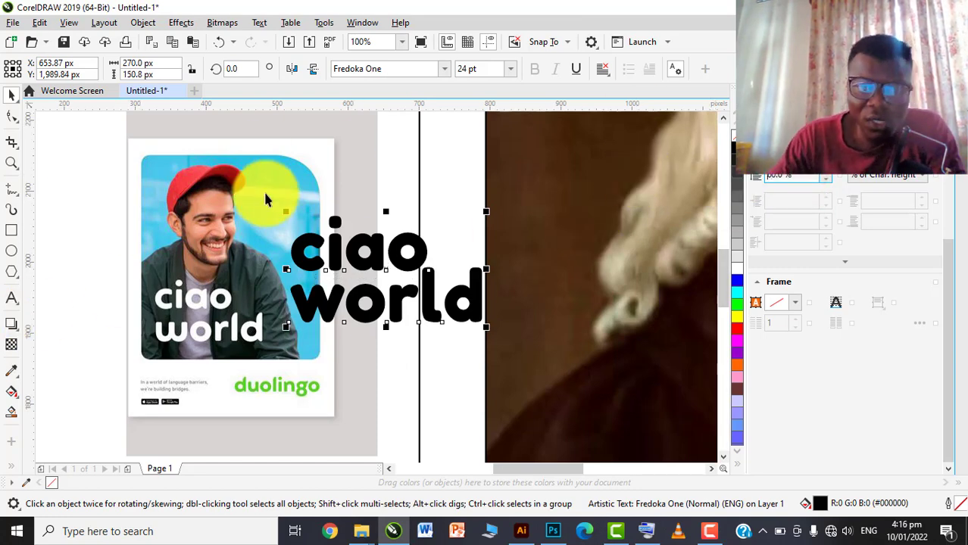
- Move the "ciao world" text onto the lower part of the framed portrait and fill it white
{"action": "scroll", "coordinate": [295, 234], "scroll_direction": "down", "scroll_amount": 1}
{"action": "left_click_drag", "start_coordinate": [328, 248], "coordinate": [474, 349]}
{"action": "scroll", "coordinate": [264, 266], "scroll_direction": "down", "scroll_amount": 1}
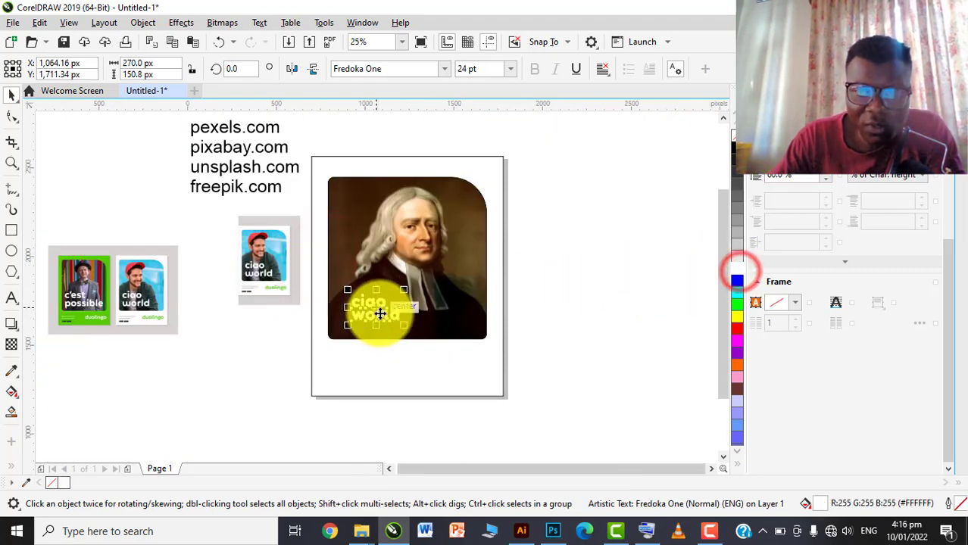
{"action": "scroll", "coordinate": [378, 313], "scroll_direction": "up", "scroll_amount": 1}
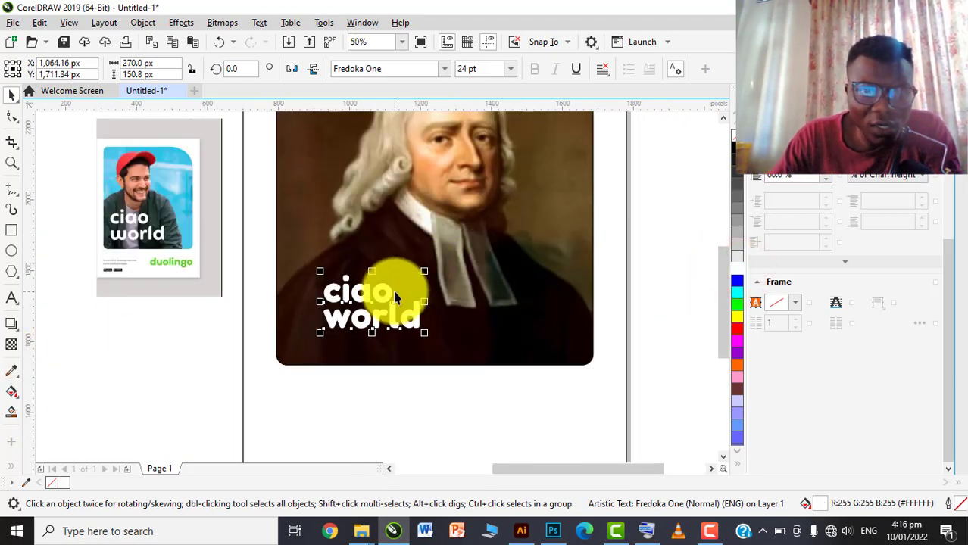
- Enlarge the white "ciao world" text to 48 pt and reposition it over the lower part of the portrait
{"action": "double_click", "coordinate": [341, 302]}
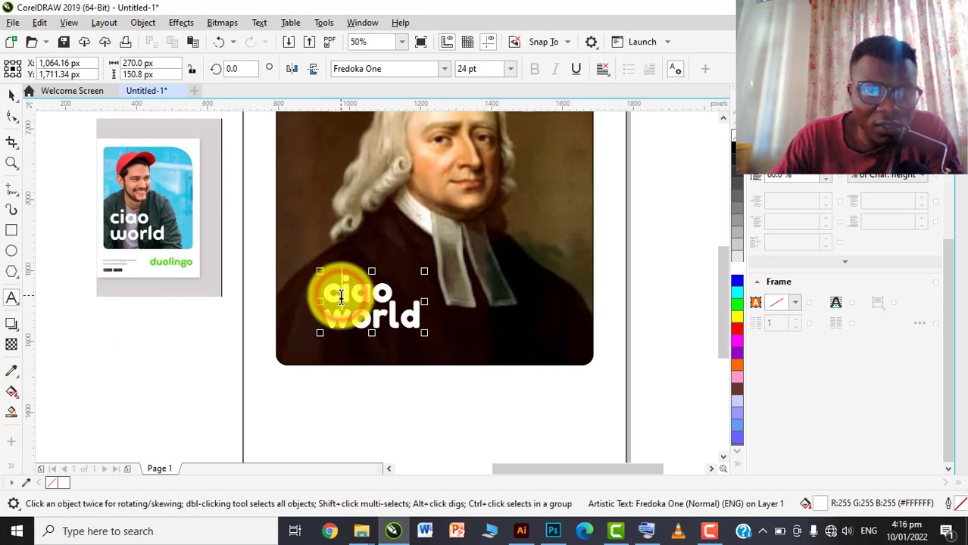
{"action": "left_click", "coordinate": [11, 94]}
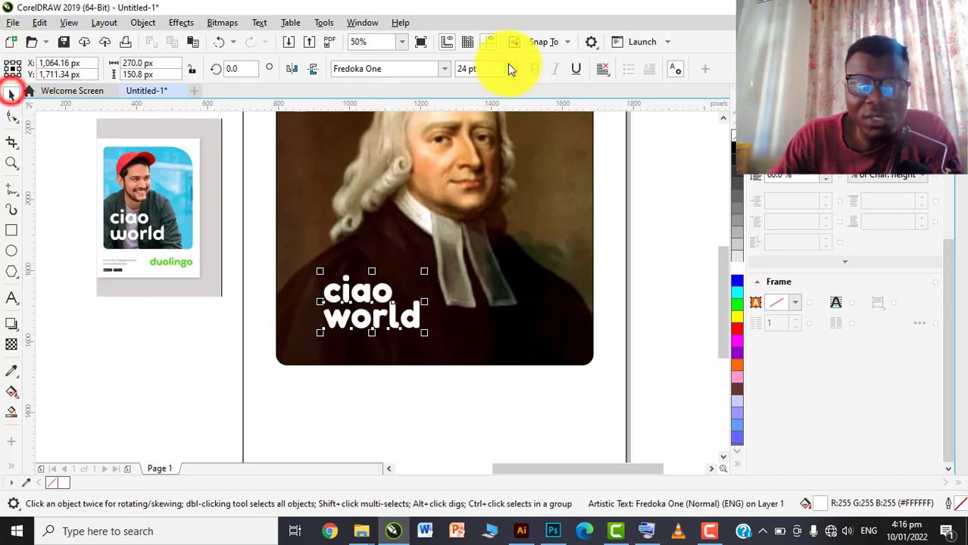
{"action": "left_click", "coordinate": [509, 68]}
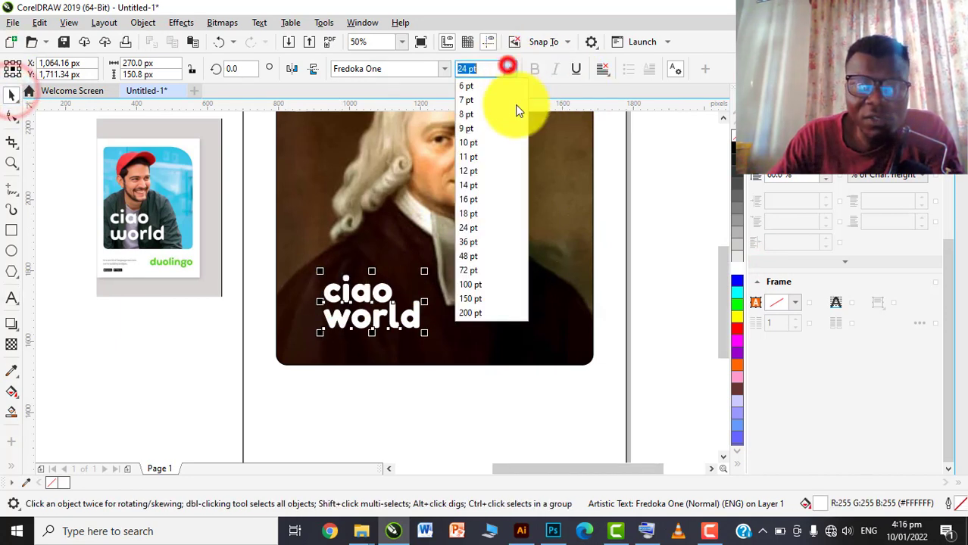
{"action": "left_click", "coordinate": [479, 256]}
{"action": "left_click_drag", "start_coordinate": [415, 284], "coordinate": [414, 270]}
{"action": "scroll", "coordinate": [405, 319], "scroll_direction": "down", "scroll_amount": 2}
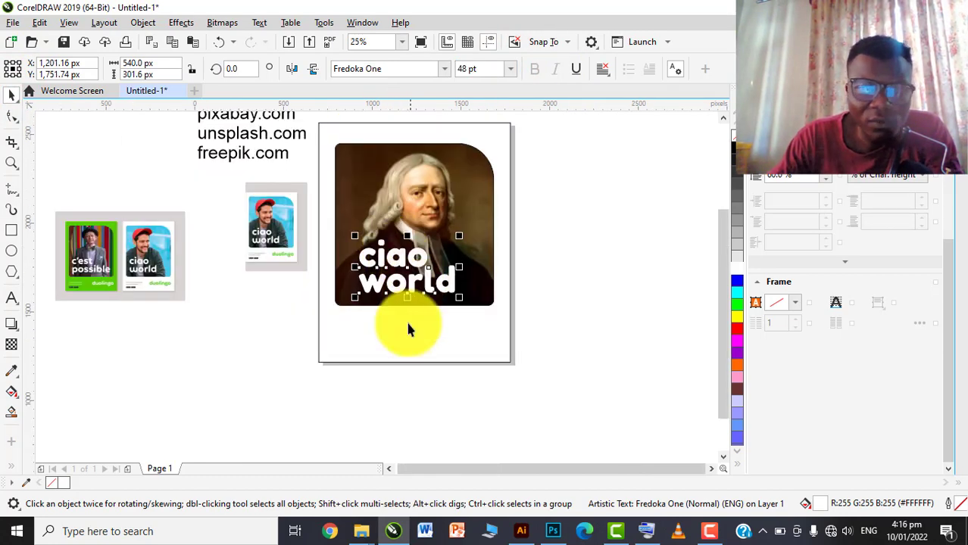
- Place a copy of the "ciao world" text below the reference poster and fill it dark grey (#333333)
{"action": "scroll", "coordinate": [414, 330], "scroll_direction": "up", "scroll_amount": 2}
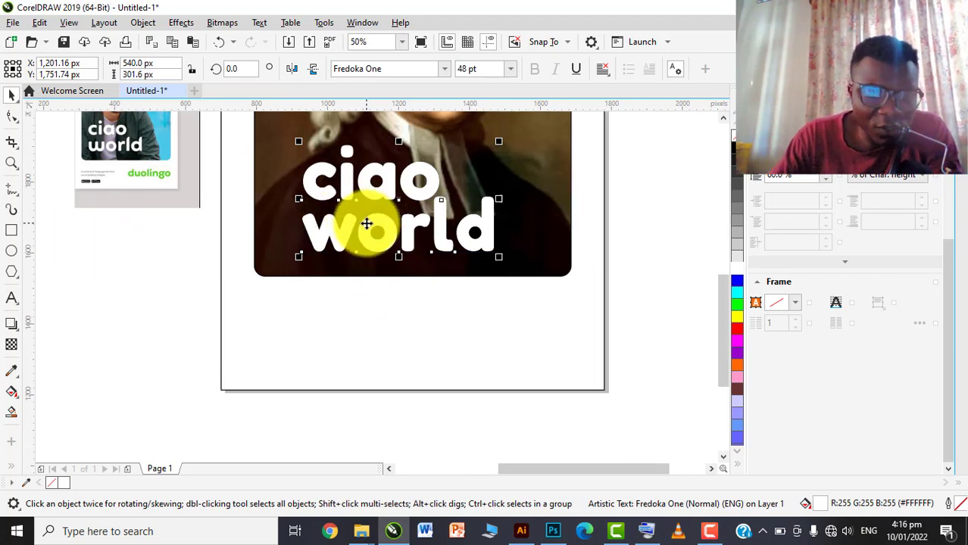
{"action": "left_click", "coordinate": [152, 285]}
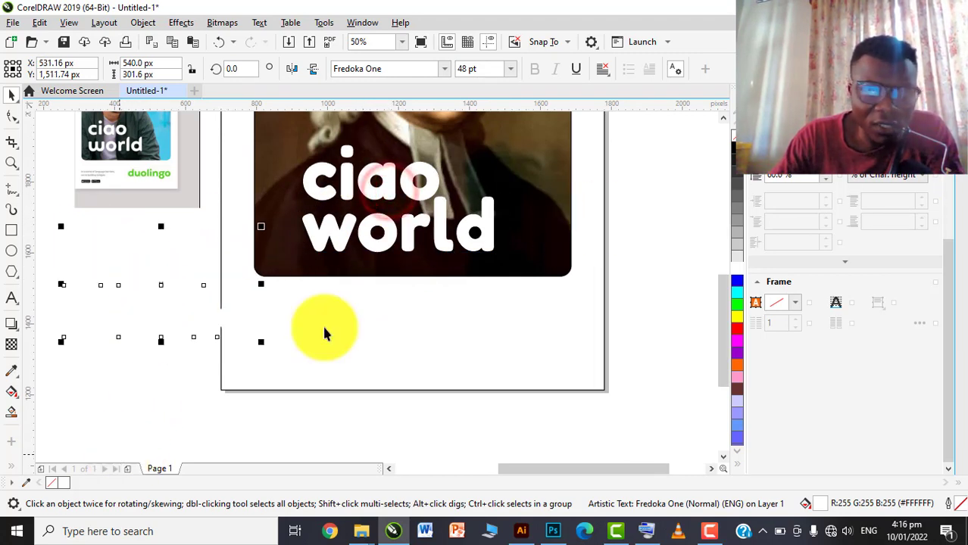
{"action": "left_click", "coordinate": [739, 178]}
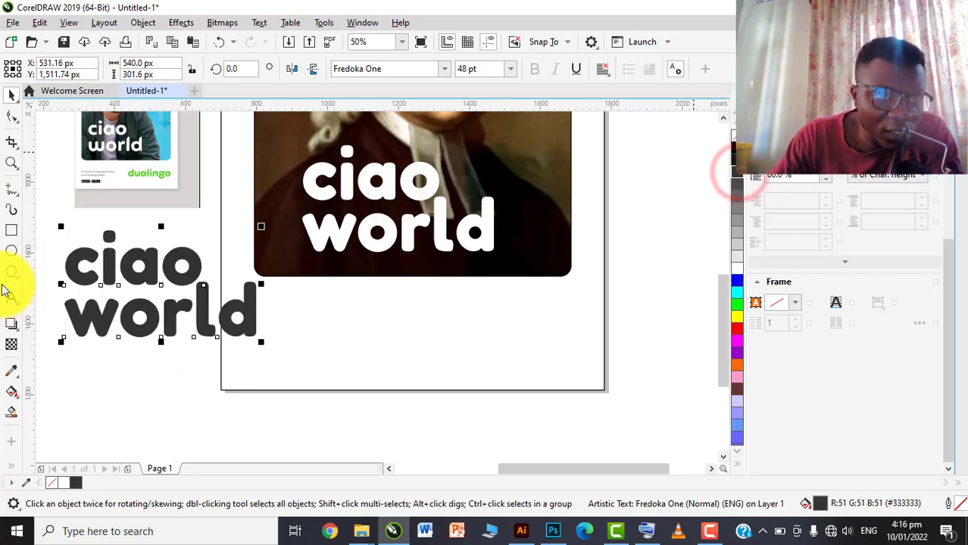
- Sample the green of the duolingo logo in the reference poster and apply it to the copied text
{"action": "left_click", "coordinate": [13, 375]}
{"action": "scroll", "coordinate": [114, 171], "scroll_direction": "up", "scroll_amount": 3}
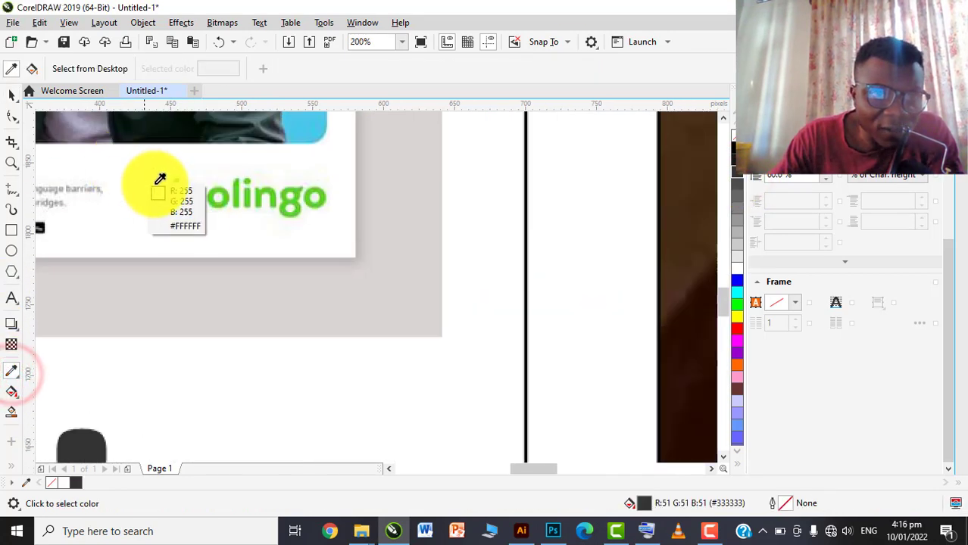
{"action": "left_click", "coordinate": [180, 183]}
{"action": "scroll", "coordinate": [227, 165], "scroll_direction": "down", "scroll_amount": 2}
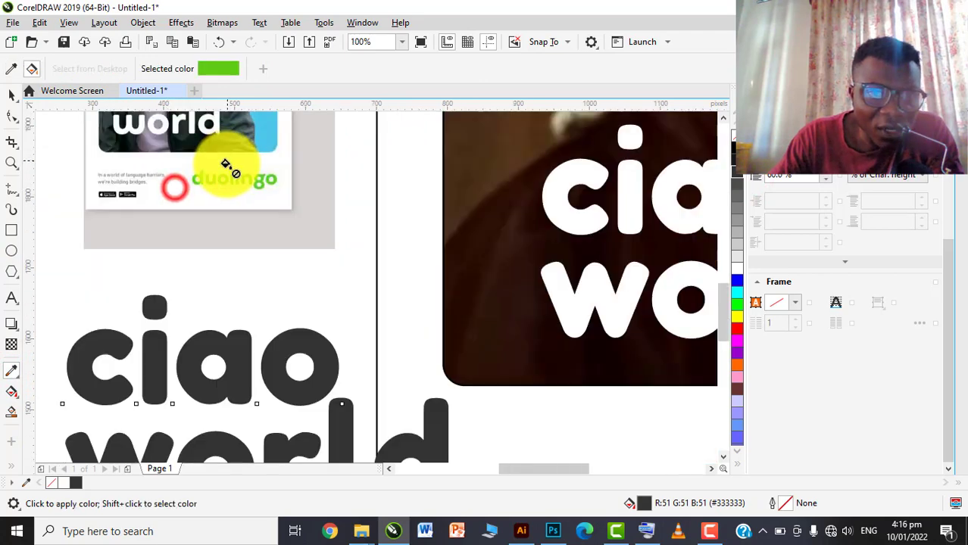
{"action": "left_click", "coordinate": [147, 346]}
{"action": "scroll", "coordinate": [166, 273], "scroll_direction": "down", "scroll_amount": 4}
{"action": "key", "text": "space"}
{"action": "scroll", "coordinate": [163, 279], "scroll_direction": "up", "scroll_amount": 2}
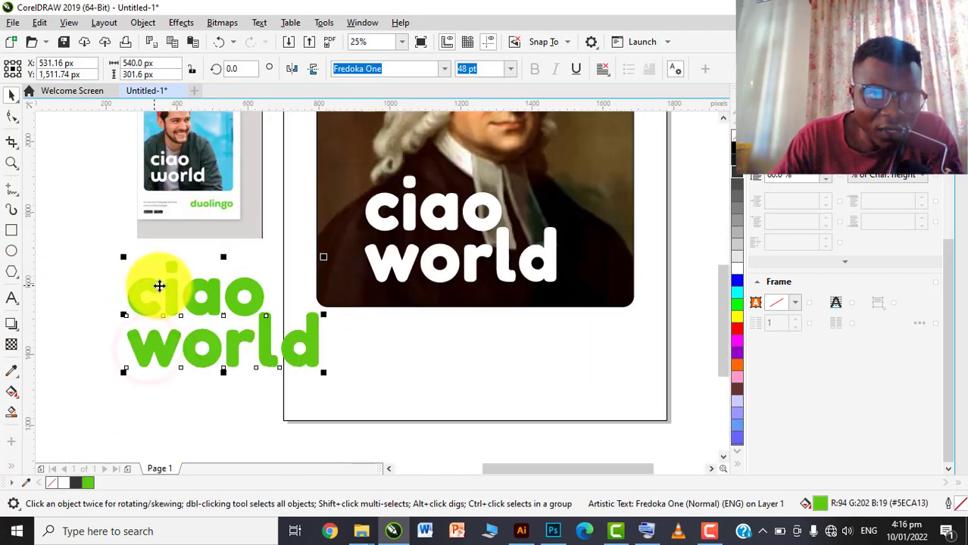
- Replace the wording of the green text copy below the reference poster with "duolingo" in lowercase
{"action": "double_click", "coordinate": [167, 294]}
{"action": "key", "text": "ctrl+a"}
{"action": "type", "text": "D"}
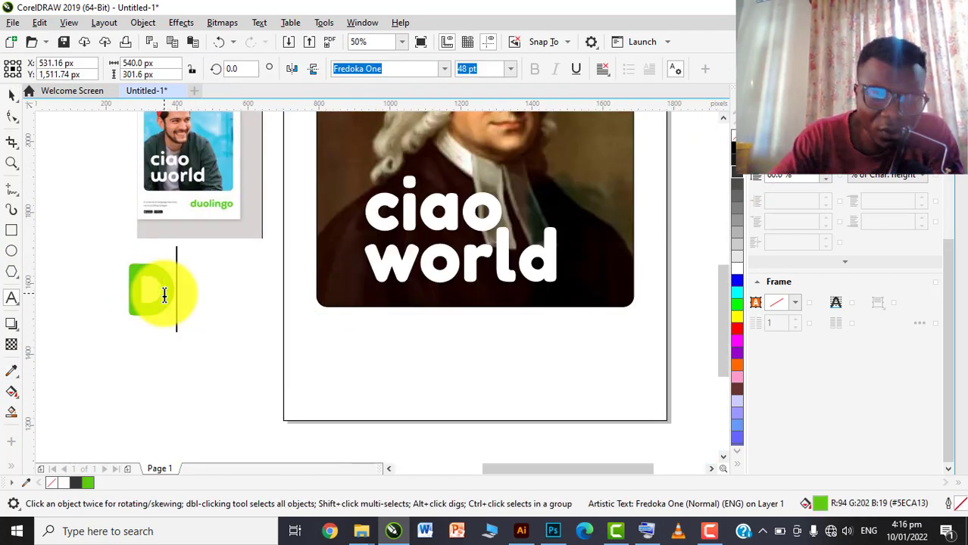
{"action": "type", "text": "u"}
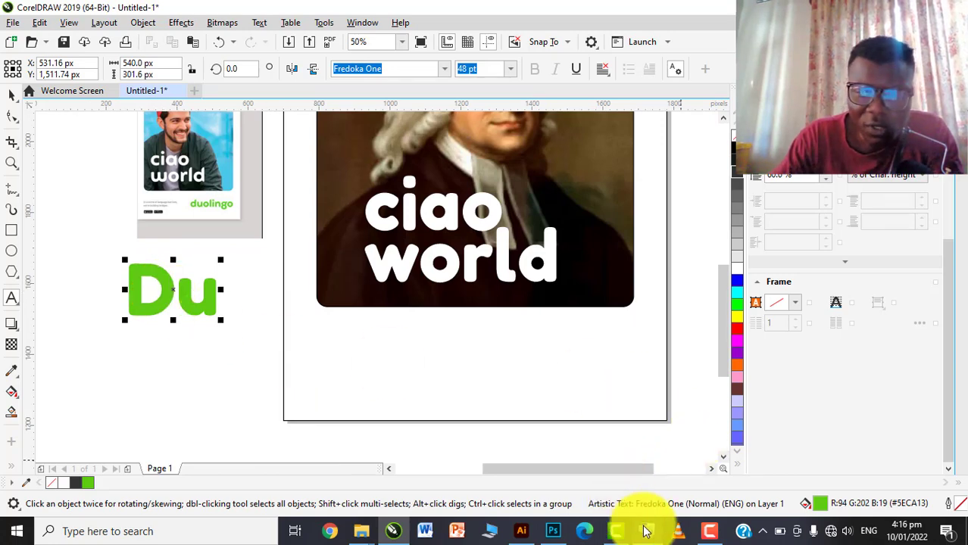
{"action": "mouse_move", "coordinate": [646, 533]}
{"action": "left_click", "coordinate": [631, 466]}
{"action": "key", "text": "BackSpace"}
{"action": "key", "text": "BackSpace"}
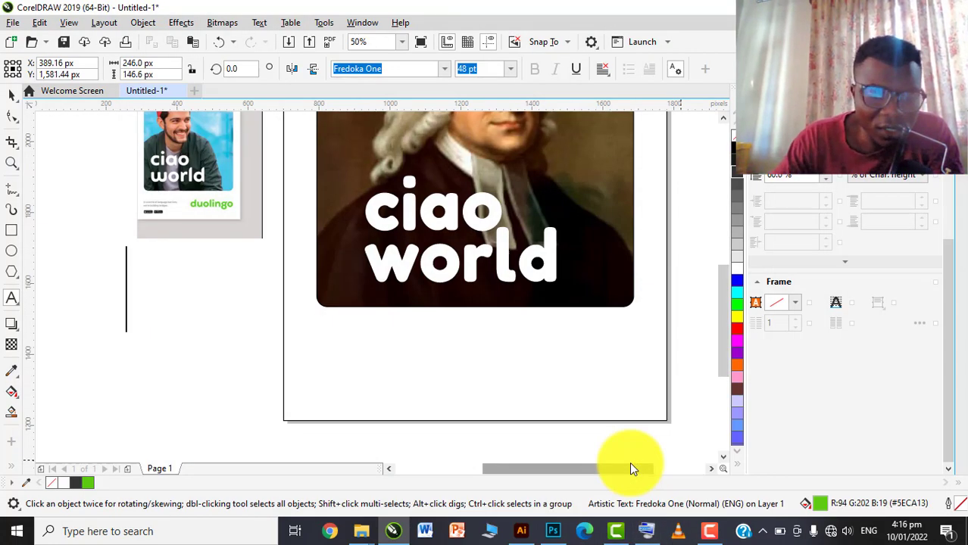
{"action": "type", "text": "du"}
{"action": "mouse_move", "coordinate": [711, 530]}
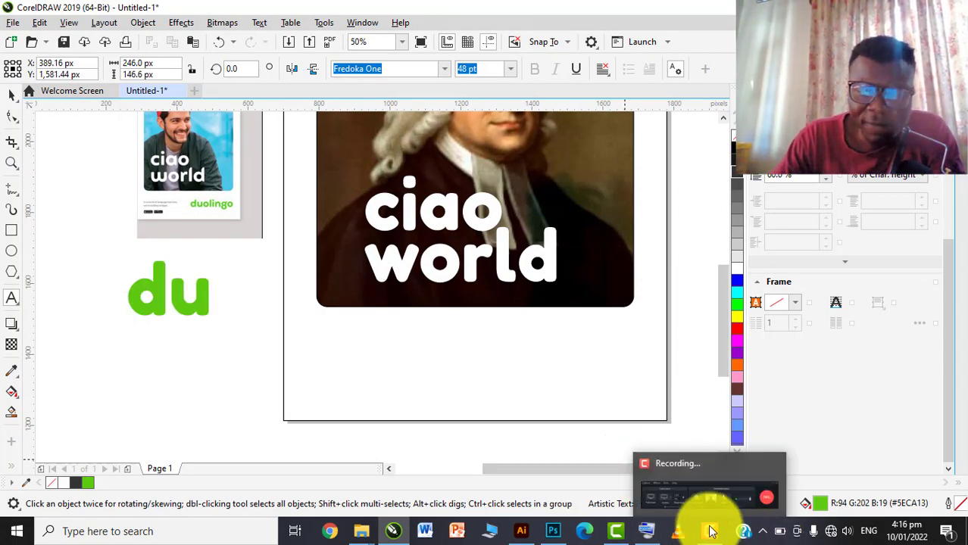
{"action": "left_click", "coordinate": [646, 532]}
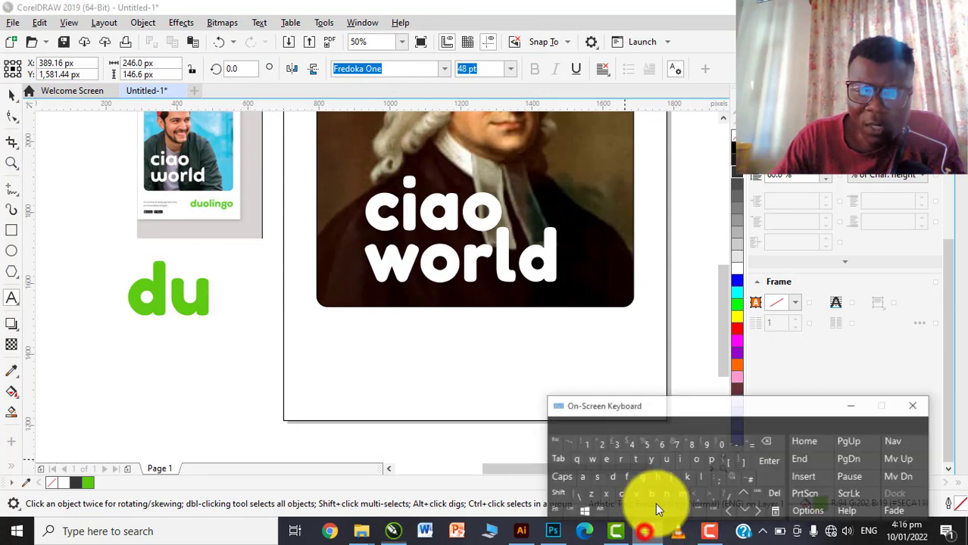
{"action": "left_click", "coordinate": [700, 454]}
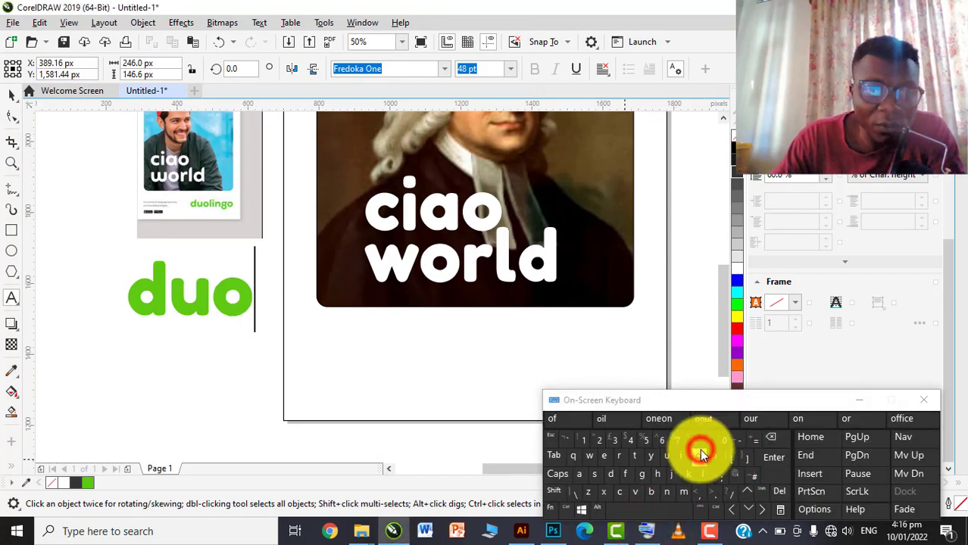
{"action": "type", "text": "ling"}
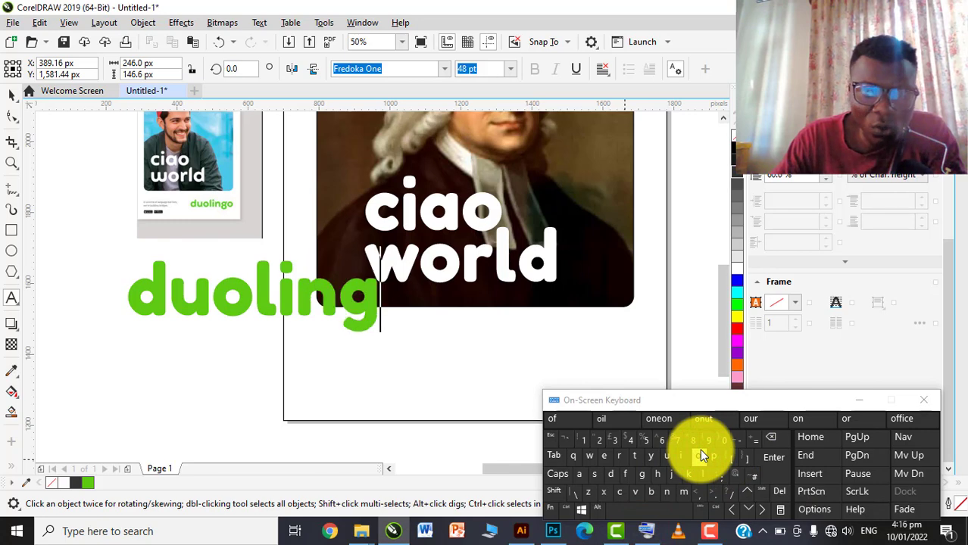
{"action": "left_click", "coordinate": [698, 455]}
{"action": "left_click", "coordinate": [863, 401]}
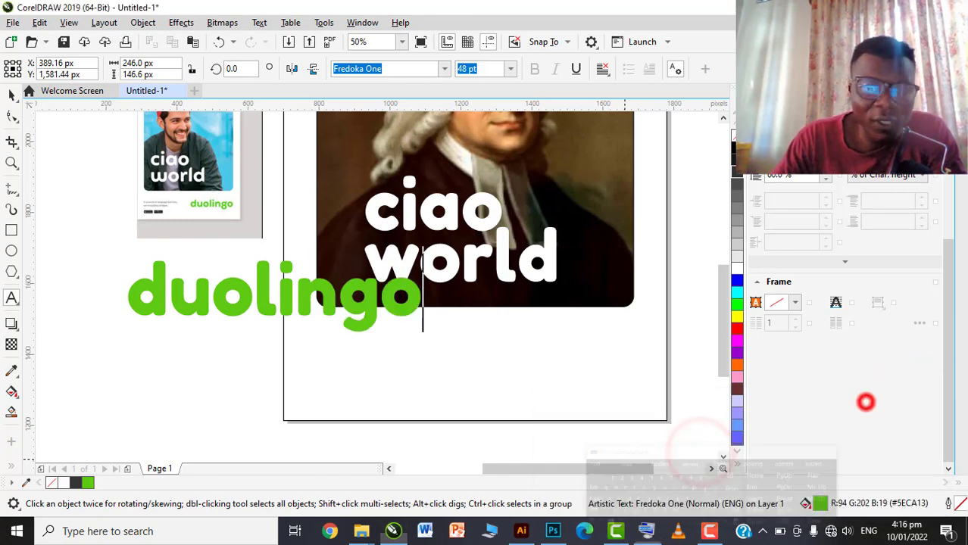
- Move the green "duolingo" text onto the page, just below the framed portrait
{"action": "left_click", "coordinate": [15, 95]}
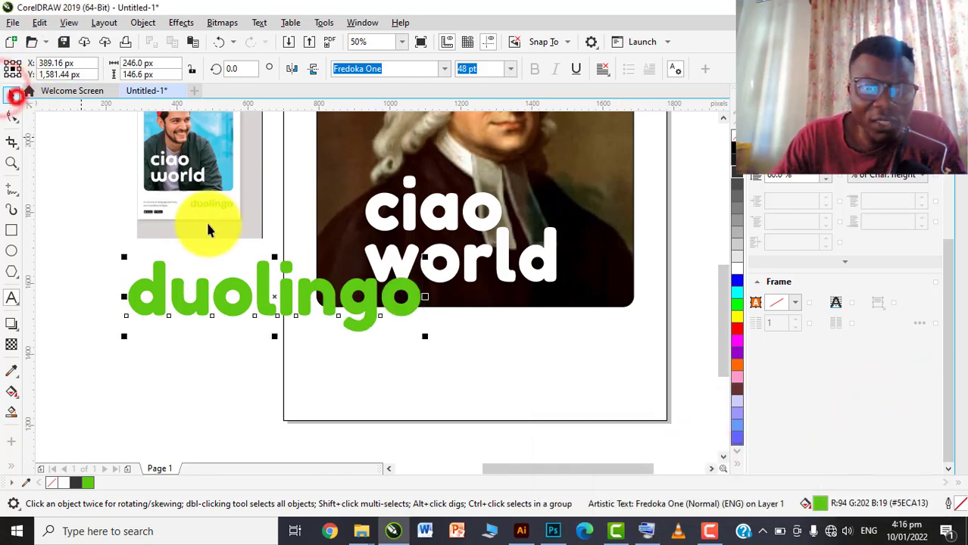
{"action": "left_click", "coordinate": [179, 260]}
{"action": "scroll", "coordinate": [332, 293], "scroll_direction": "down", "scroll_amount": 1}
{"action": "left_click", "coordinate": [316, 289]}
{"action": "left_click_drag", "start_coordinate": [327, 303], "coordinate": [405, 316]}
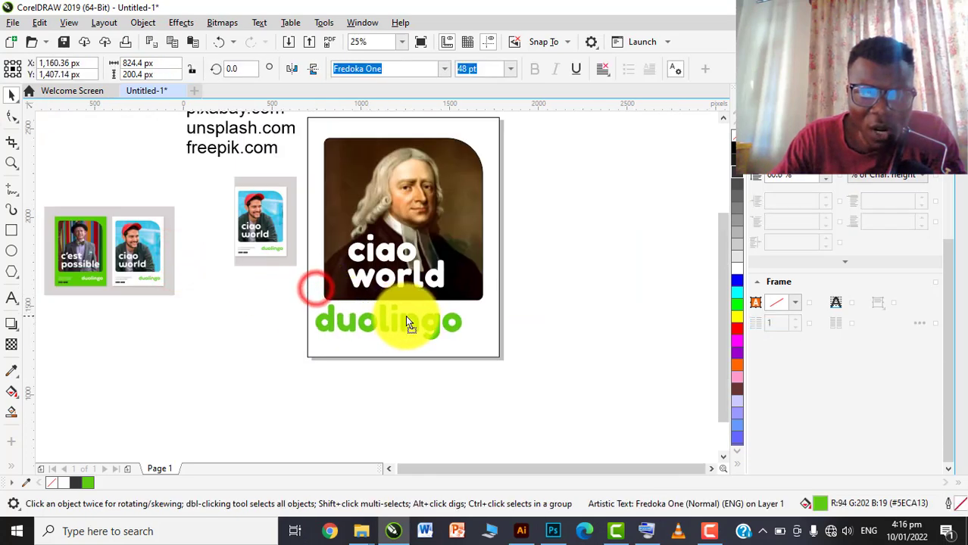
- Reduce the green "duolingo" text to 18 pt
{"action": "scroll", "coordinate": [460, 318], "scroll_direction": "up", "scroll_amount": 1}
{"action": "left_click", "coordinate": [514, 67]}
{"action": "left_click", "coordinate": [513, 69]}
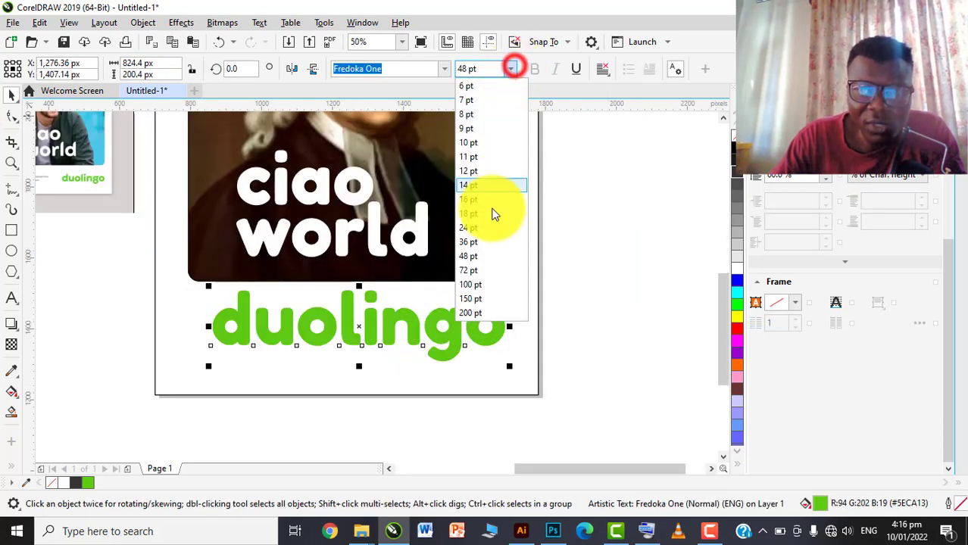
{"action": "left_click", "coordinate": [483, 214]}
{"action": "left_click", "coordinate": [361, 215]}
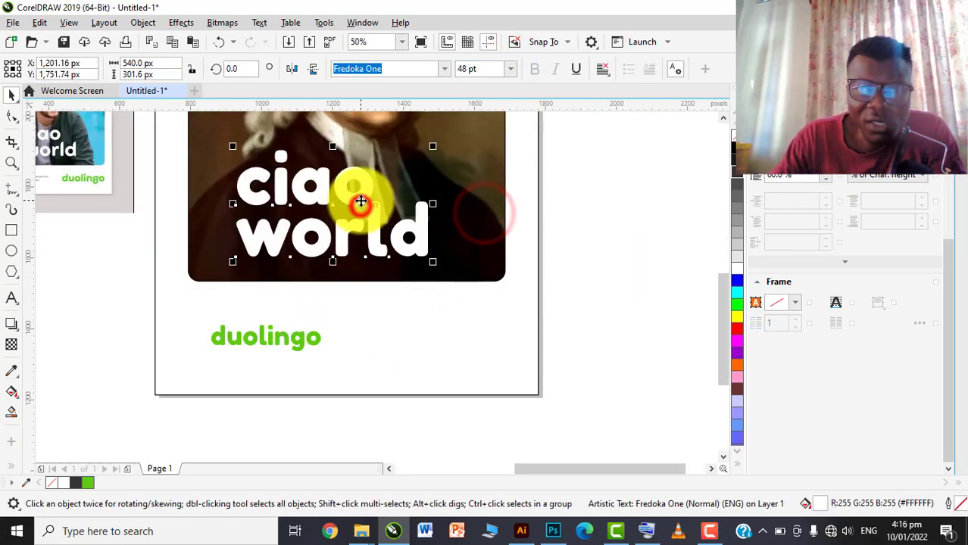
- Move "duolingo" to the right below the portrait and place a vertical guideline along the portrait's right edge, at about X 1,687 px
{"action": "left_click", "coordinate": [301, 346]}
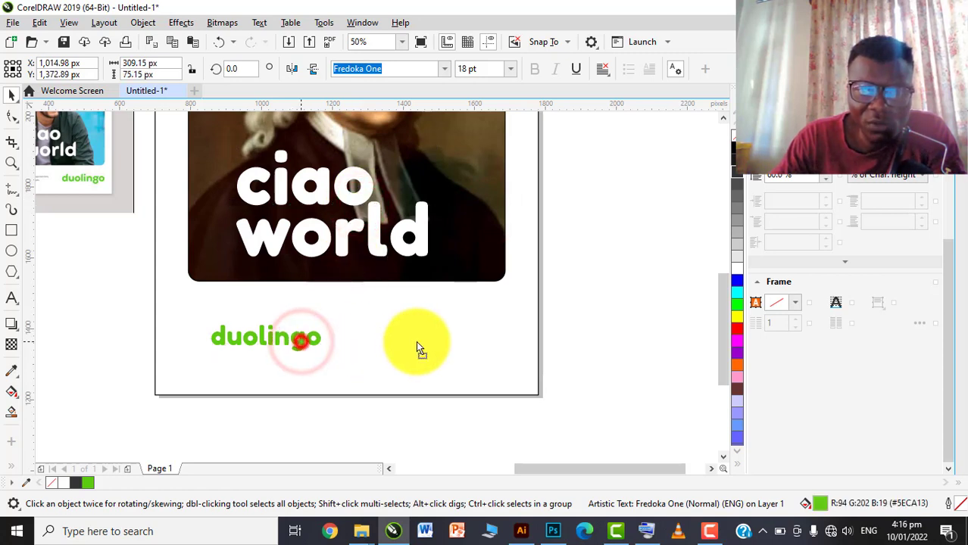
{"action": "left_click_drag", "start_coordinate": [416, 342], "coordinate": [484, 341]}
{"action": "left_click_drag", "start_coordinate": [26, 216], "coordinate": [505, 200]}
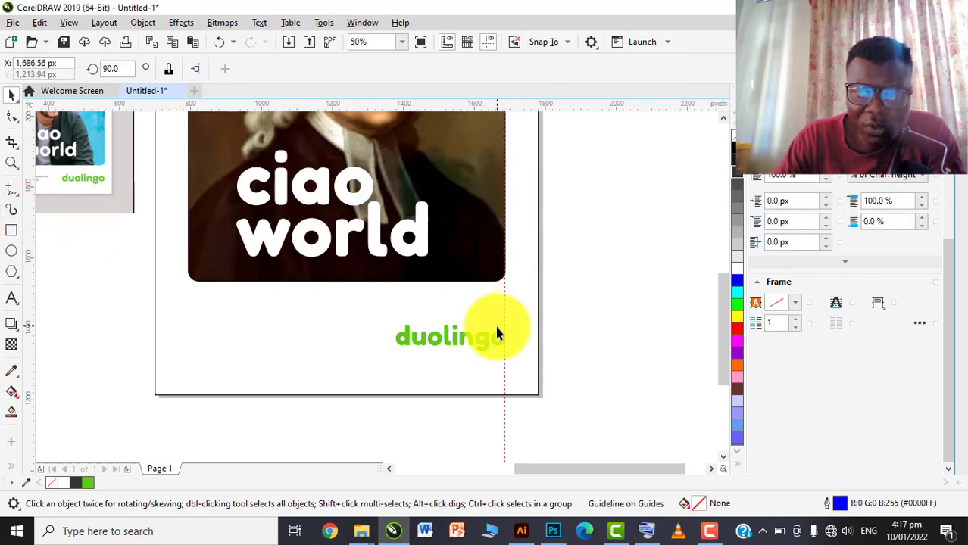
- Start a new text line below the reference poster for the tagline, beginning with "In a w"
{"action": "scroll", "coordinate": [522, 218], "scroll_direction": "down", "scroll_amount": 3}
{"action": "scroll", "coordinate": [507, 208], "scroll_direction": "up", "scroll_amount": 2}
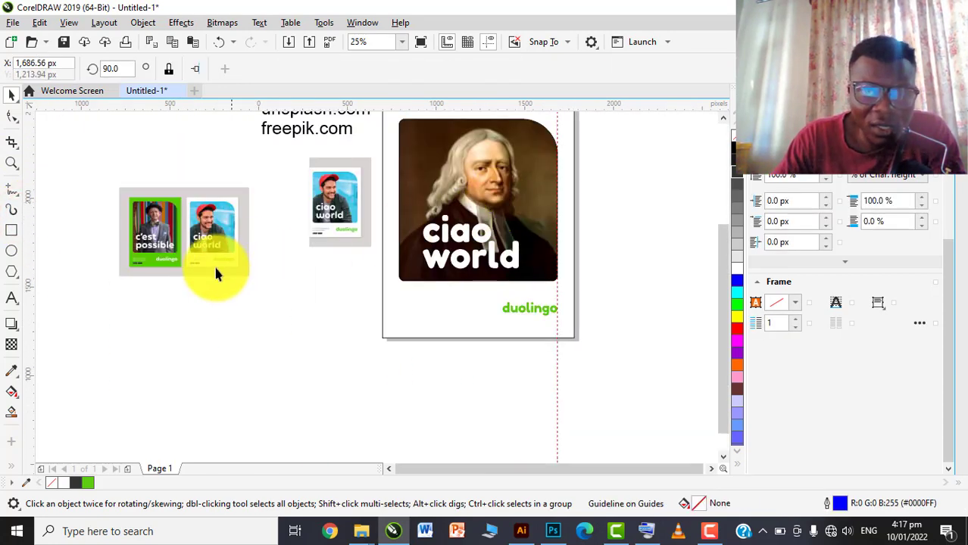
{"action": "scroll", "coordinate": [334, 238], "scroll_direction": "up", "scroll_amount": 3}
{"action": "scroll", "coordinate": [281, 210], "scroll_direction": "down", "scroll_amount": 1}
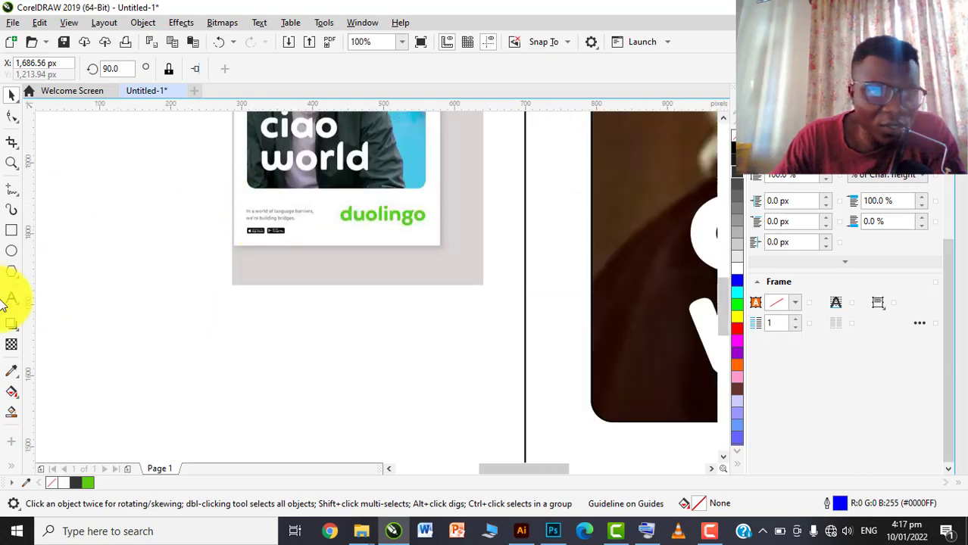
{"action": "left_click", "coordinate": [12, 298]}
{"action": "scroll", "coordinate": [222, 223], "scroll_direction": "up", "scroll_amount": 2}
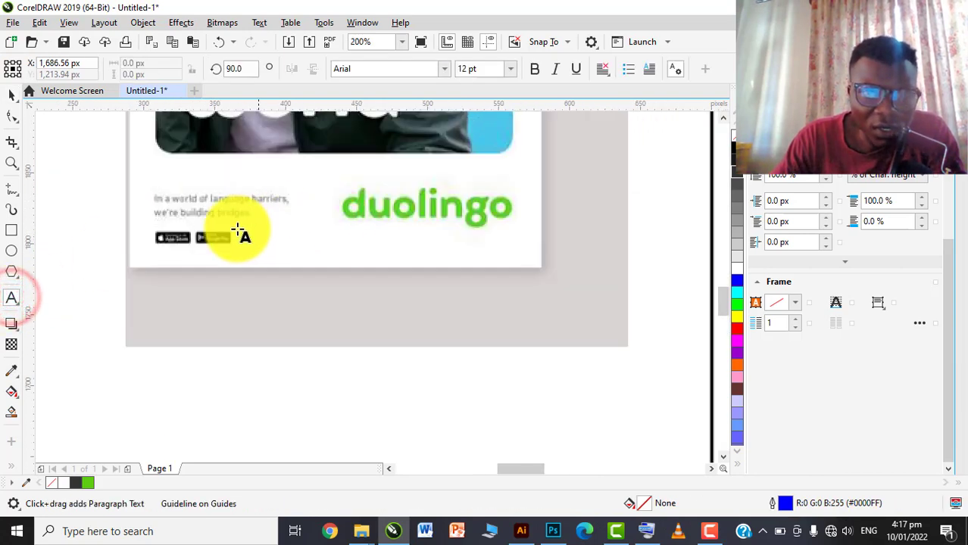
{"action": "left_click", "coordinate": [203, 370]}
{"action": "type", "text": "In"}
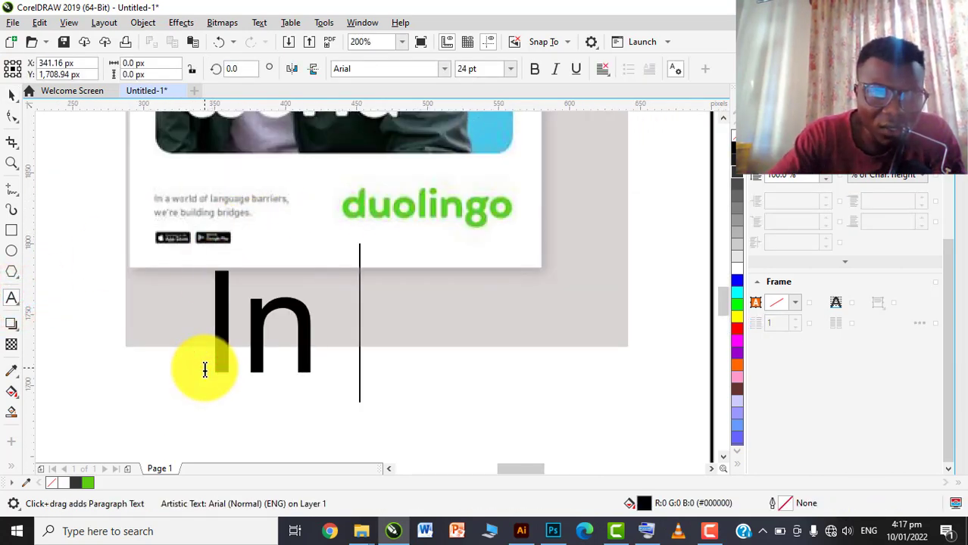
{"action": "type", "text": " a w"}
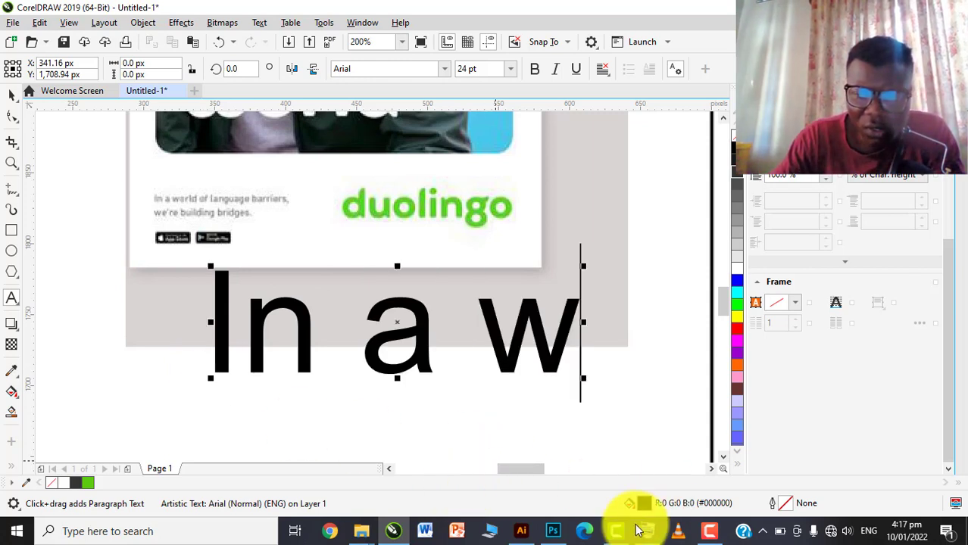
- Set the whole started tagline to 11 pt
{"action": "key", "text": "ctrl+a"}
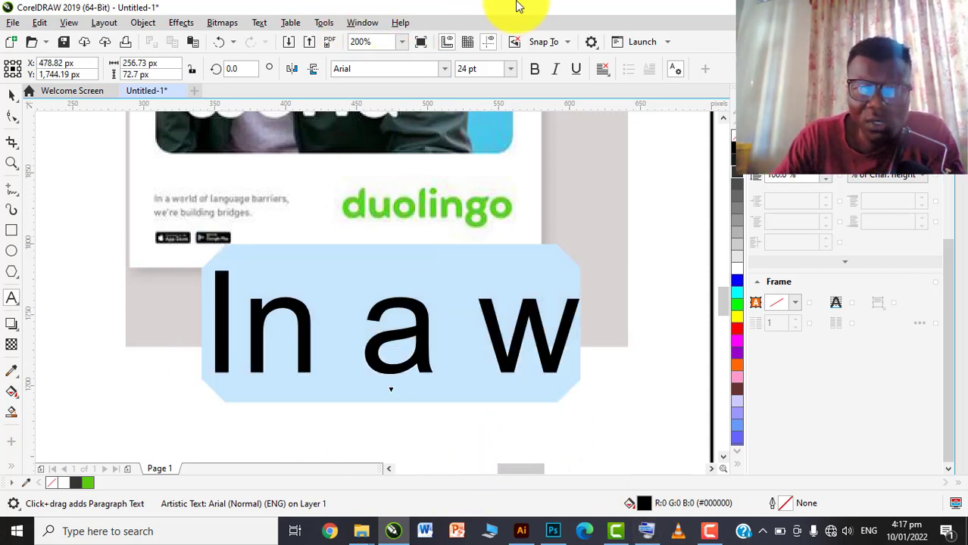
{"action": "left_click", "coordinate": [512, 69]}
{"action": "left_click", "coordinate": [491, 155]}
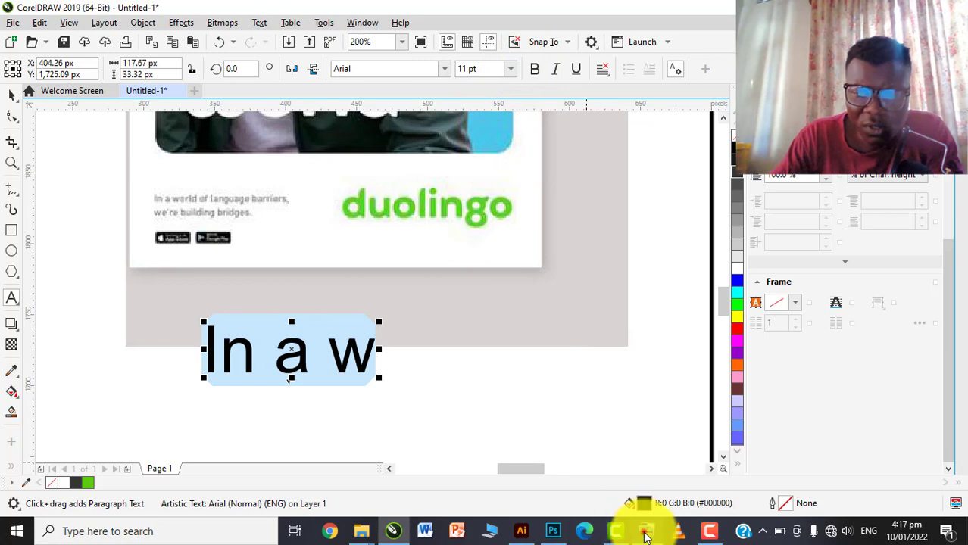
- Complete the tagline on two lines as "In a world of barriers" and "we’re building bridges"
{"action": "left_click", "coordinate": [646, 531]}
{"action": "left_click", "coordinate": [371, 350]}
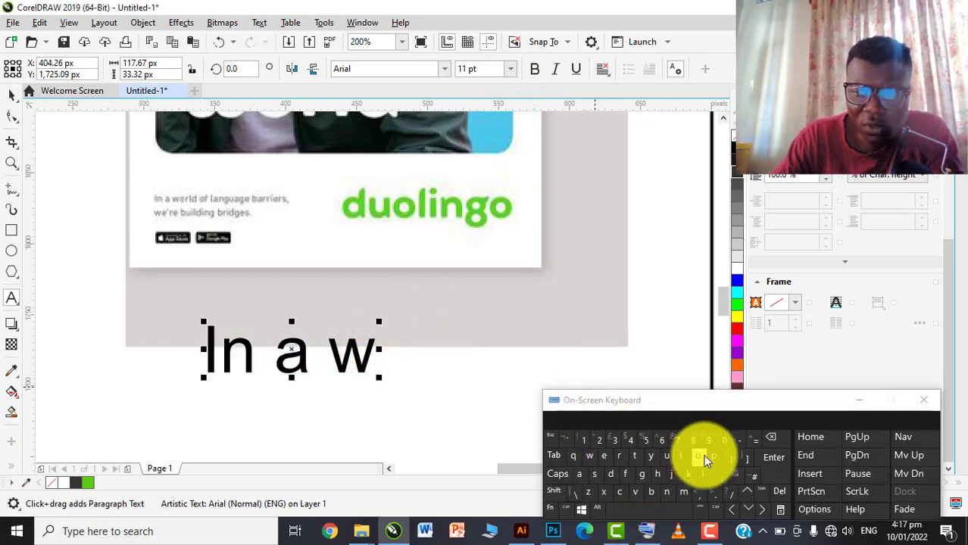
{"action": "type", "text": "orld"}
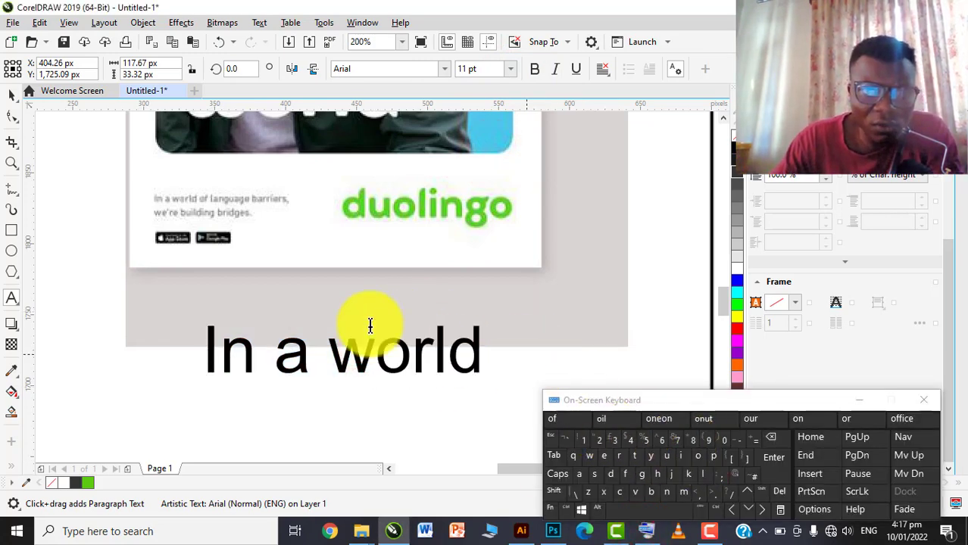
{"action": "left_click_drag", "start_coordinate": [385, 338], "coordinate": [405, 345]}
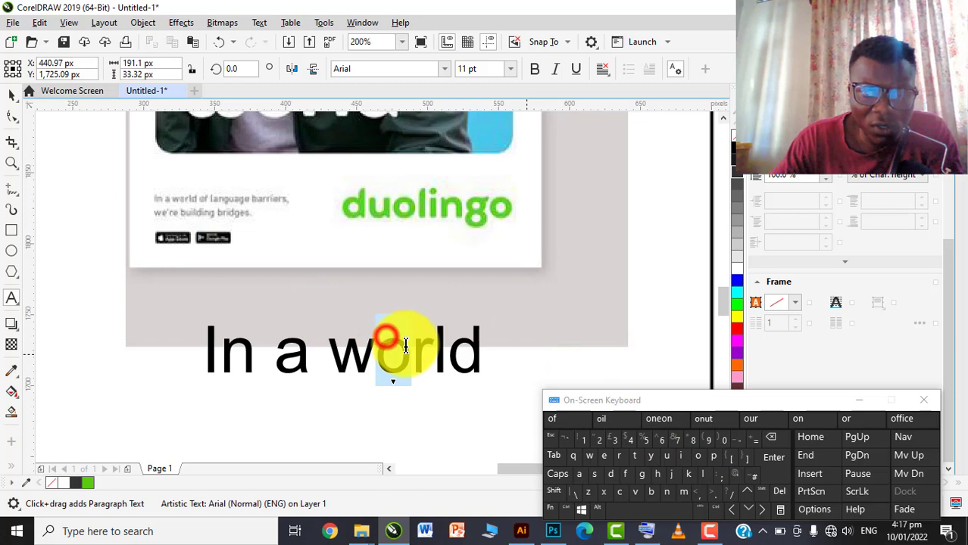
{"action": "left_click", "coordinate": [486, 337]}
{"action": "type", "text": "of ba"}
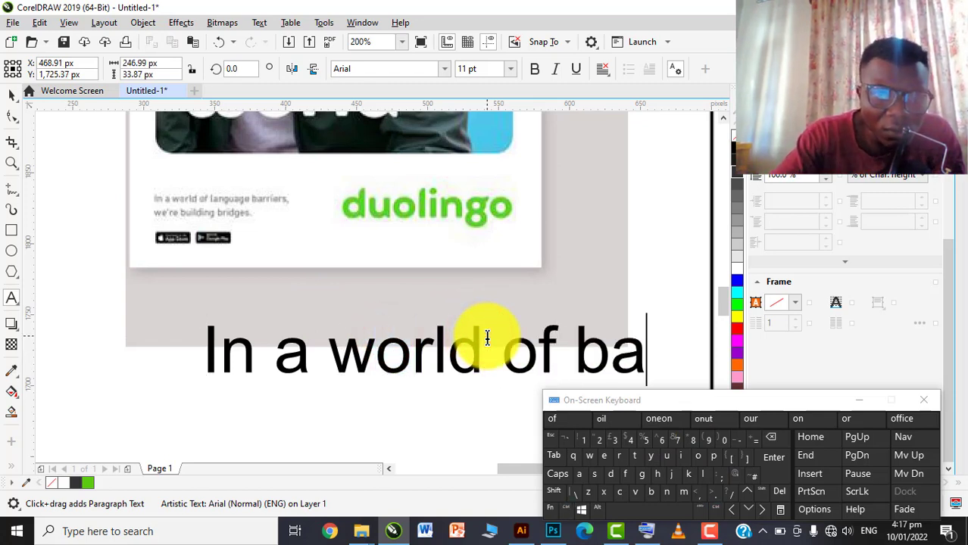
{"action": "type", "text": "rriers"}
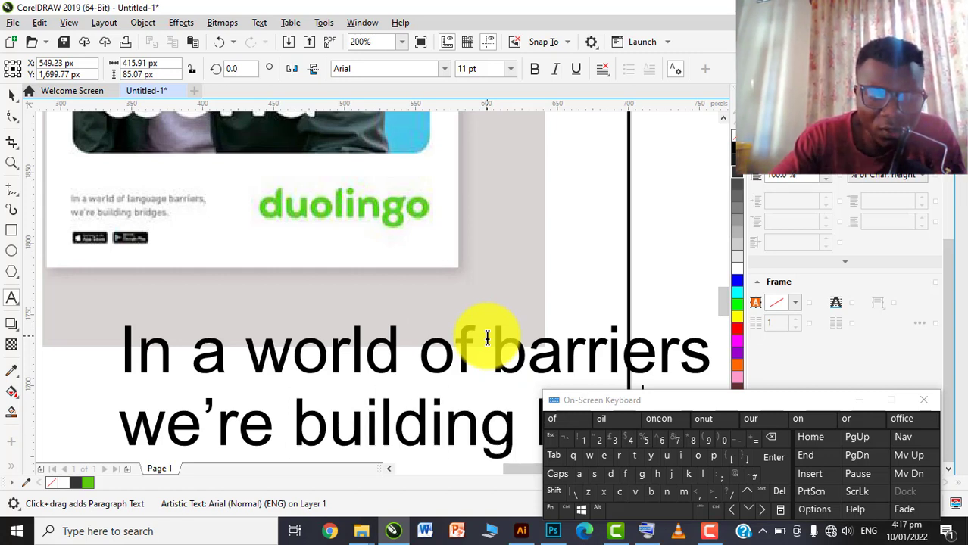
- Change the tagline's font to Lato
{"action": "scroll", "coordinate": [318, 249], "scroll_direction": "down", "scroll_amount": 2}
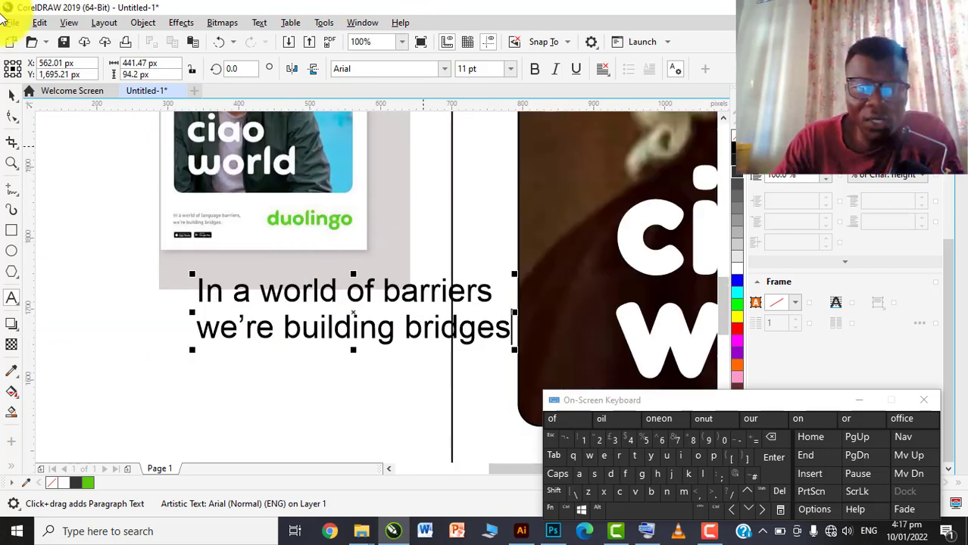
{"action": "left_click", "coordinate": [10, 95]}
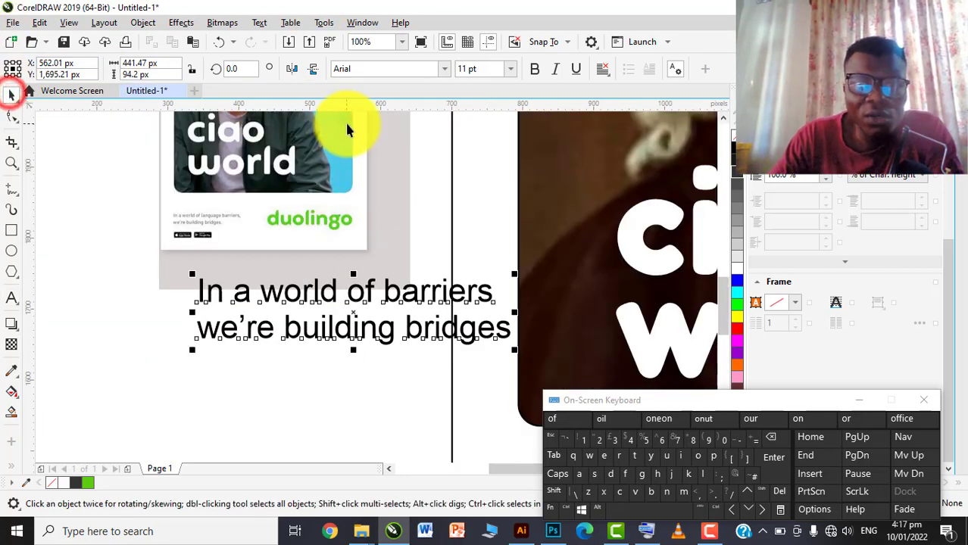
{"action": "left_click", "coordinate": [443, 70]}
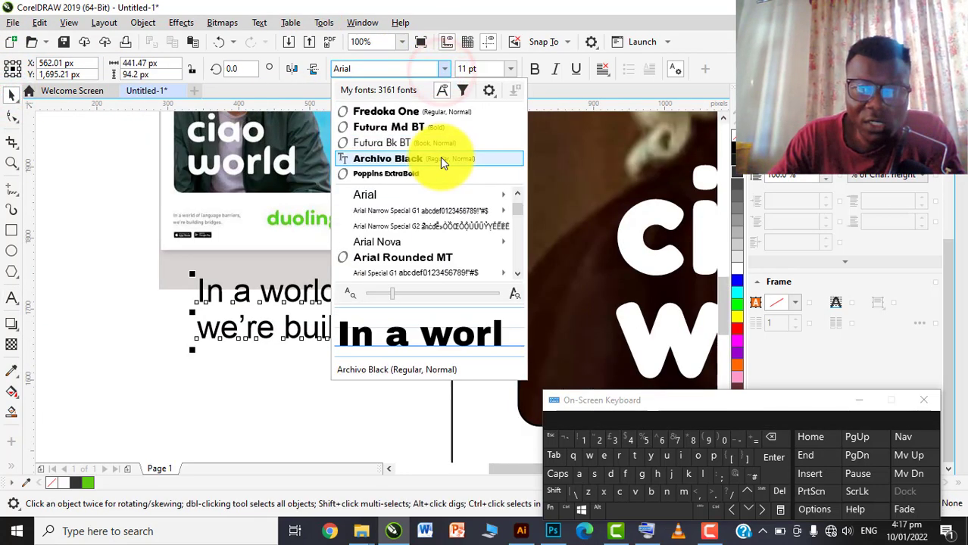
{"action": "type", "text": "lat"}
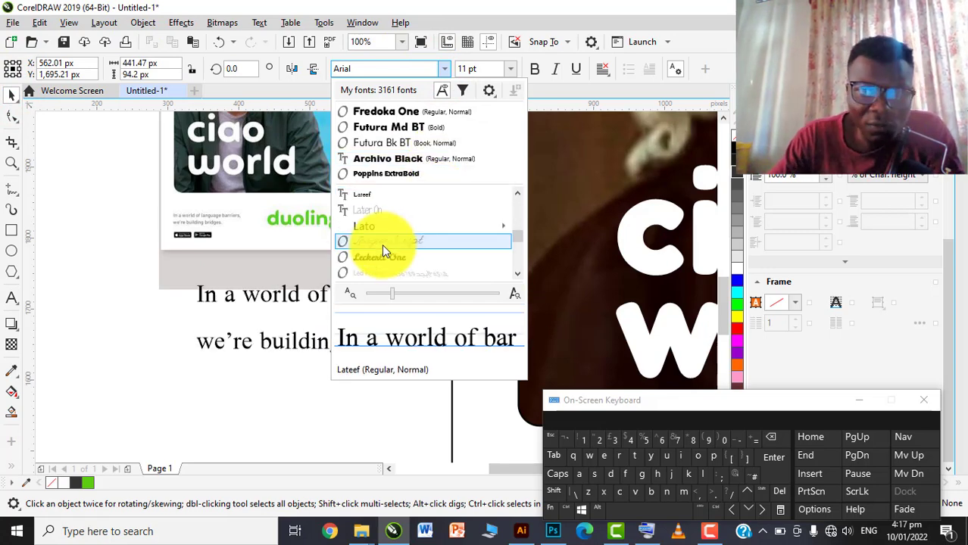
{"action": "left_click", "coordinate": [396, 225]}
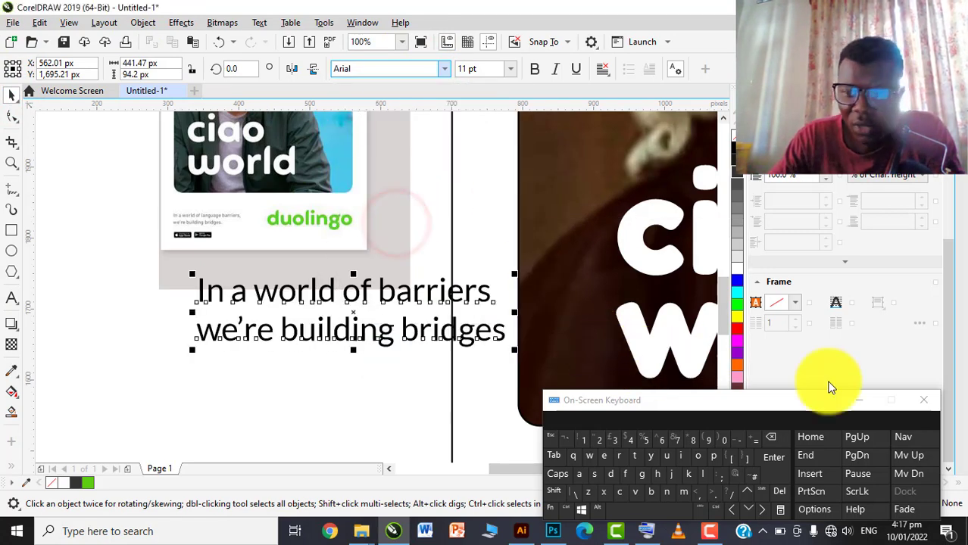
{"action": "left_click", "coordinate": [862, 399]}
- Compare the tagline with the headline and brand name, and set the tagline's size to 8 pt
{"action": "scroll", "coordinate": [402, 283], "scroll_direction": "down", "scroll_amount": 1}
{"action": "scroll", "coordinate": [318, 271], "scroll_direction": "down", "scroll_amount": 1}
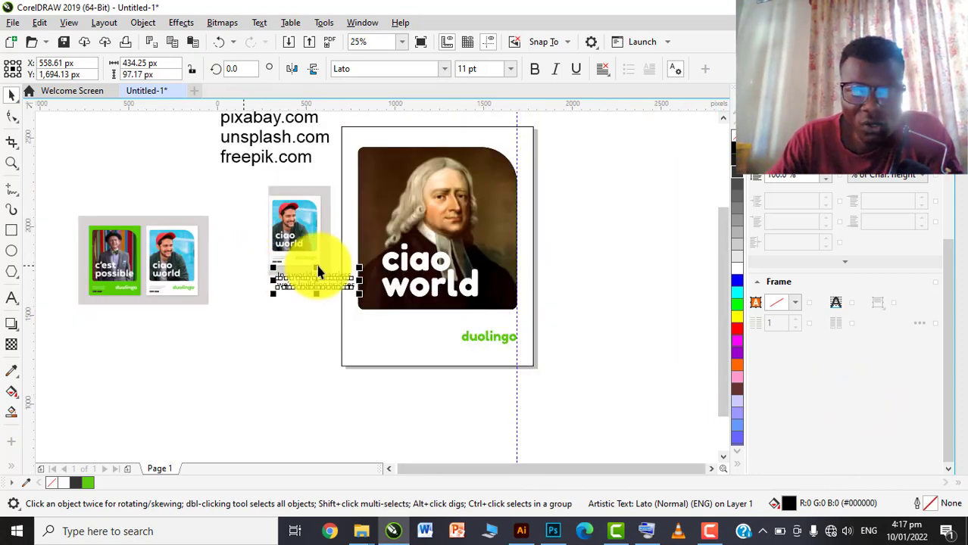
{"action": "scroll", "coordinate": [454, 250], "scroll_direction": "up", "scroll_amount": 2}
{"action": "left_click", "coordinate": [445, 267]}
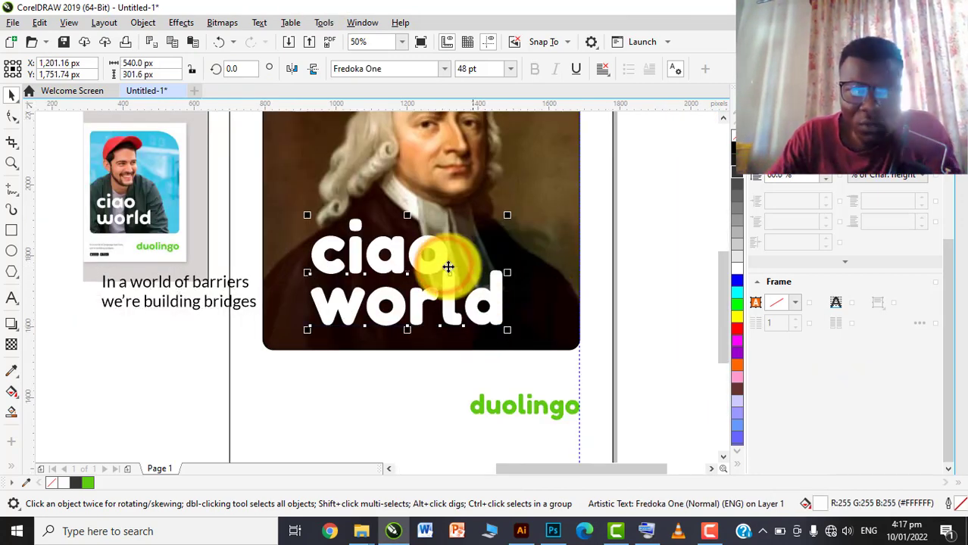
{"action": "left_click", "coordinate": [511, 409]}
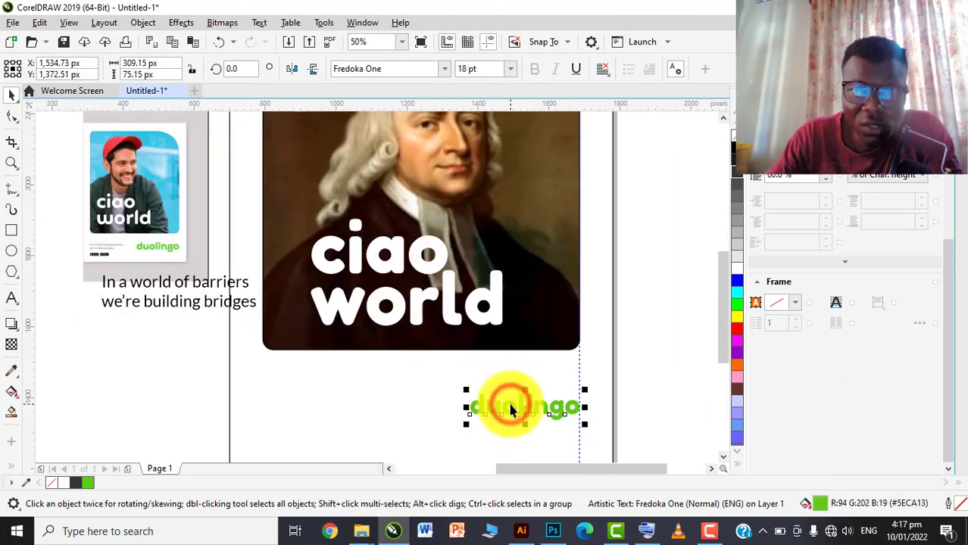
{"action": "left_click", "coordinate": [225, 281]}
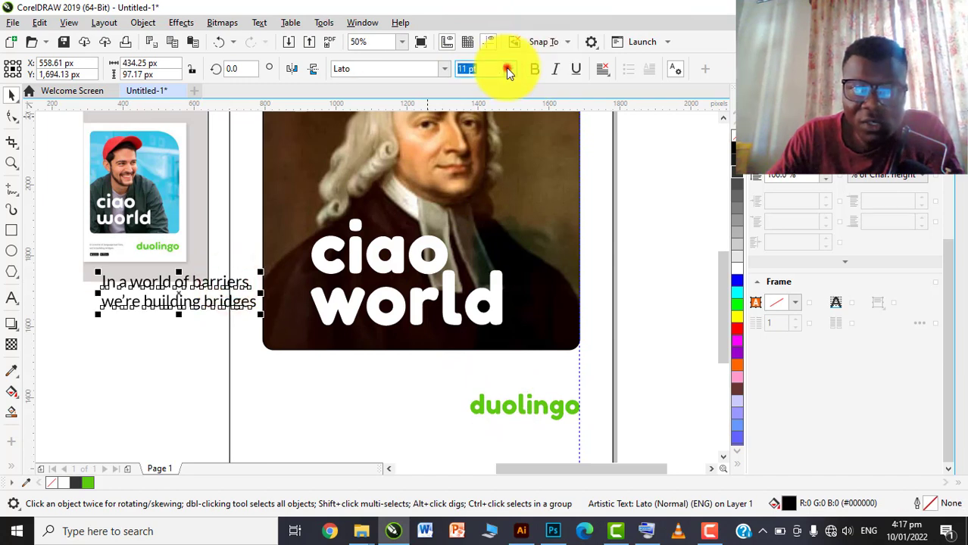
{"action": "left_click", "coordinate": [509, 71]}
{"action": "left_click", "coordinate": [484, 118]}
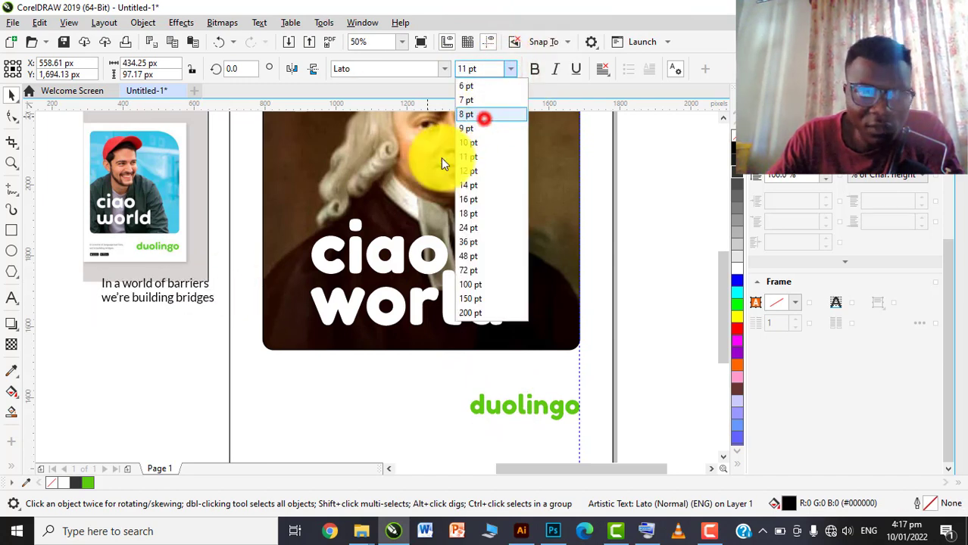
- Place the tagline below the portrait, opposite the brand name, aligned to a new vertical guideline at the portrait's left edge
{"action": "left_click_drag", "start_coordinate": [193, 286], "coordinate": [359, 404]}
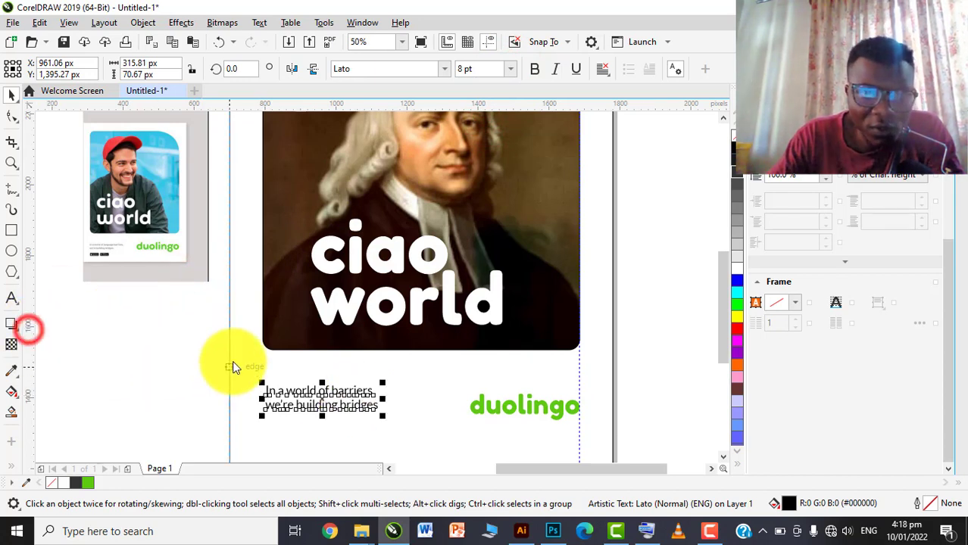
{"action": "left_click_drag", "start_coordinate": [259, 343], "coordinate": [260, 344]}
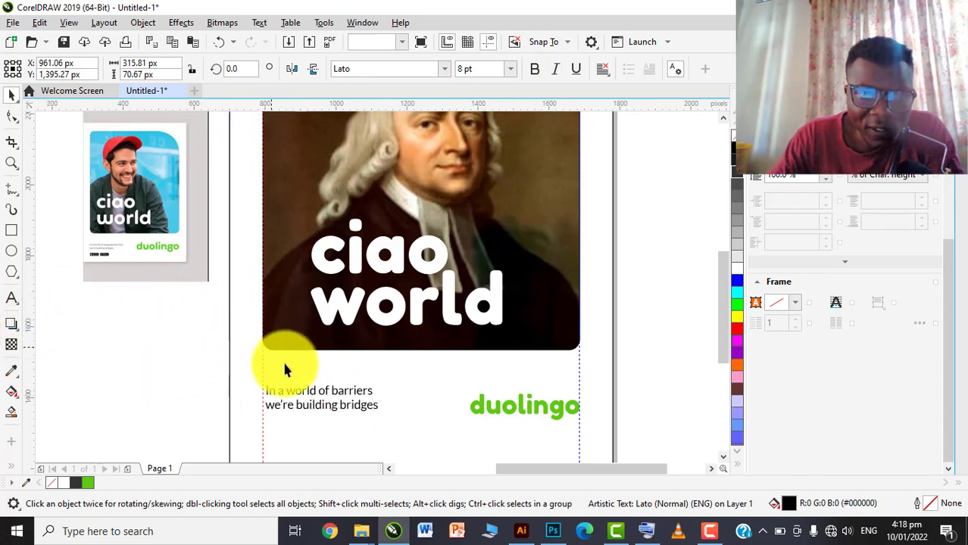
{"action": "left_click_drag", "start_coordinate": [280, 389], "coordinate": [276, 396]}
{"action": "scroll", "coordinate": [315, 330], "scroll_direction": "down", "scroll_amount": 1}
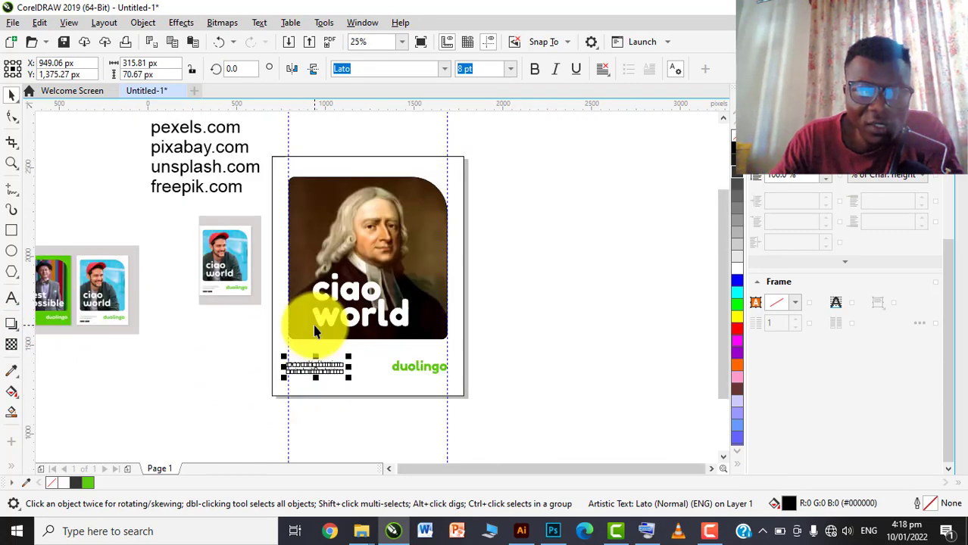
- Examine the tagline and store badges at the foot of the reference poster against the recreated layout
{"action": "scroll", "coordinate": [308, 408], "scroll_direction": "up", "scroll_amount": 2}
{"action": "scroll", "coordinate": [362, 428], "scroll_direction": "down", "scroll_amount": 1}
{"action": "left_click", "coordinate": [362, 428]}
{"action": "scroll", "coordinate": [129, 189], "scroll_direction": "up", "scroll_amount": 1}
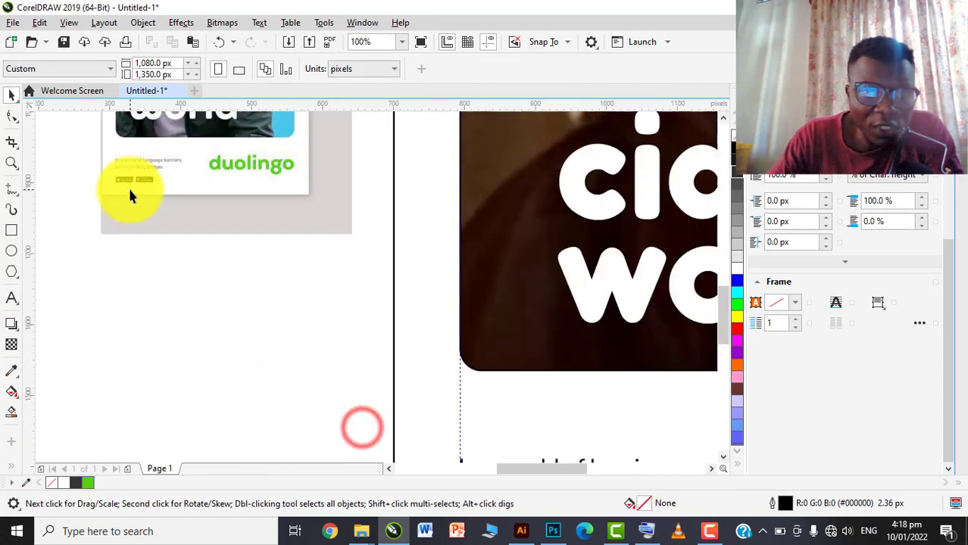
{"action": "scroll", "coordinate": [131, 186], "scroll_direction": "up", "scroll_amount": 2}
{"action": "scroll", "coordinate": [138, 175], "scroll_direction": "down", "scroll_amount": 1}
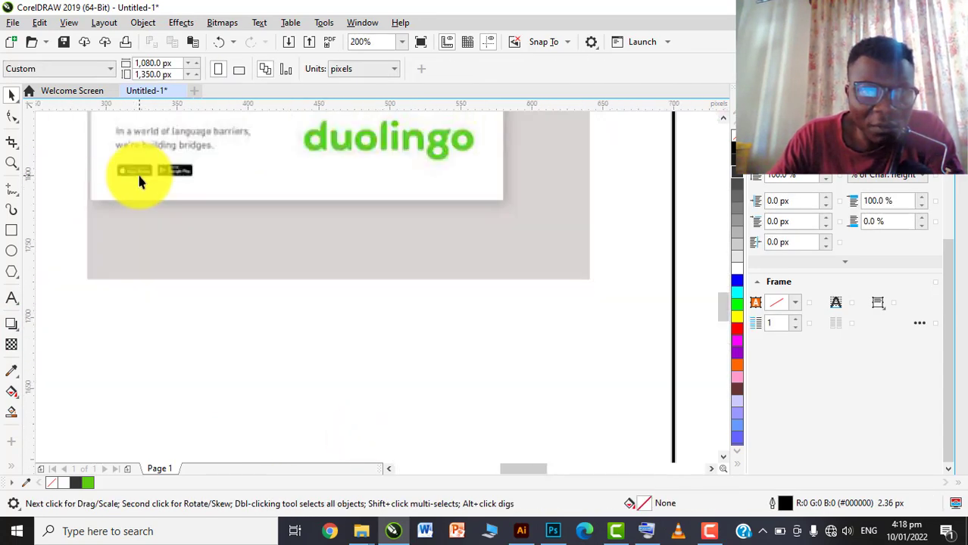
{"action": "scroll", "coordinate": [137, 174], "scroll_direction": "down", "scroll_amount": 1}
{"action": "scroll", "coordinate": [155, 173], "scroll_direction": "down", "scroll_amount": 1}
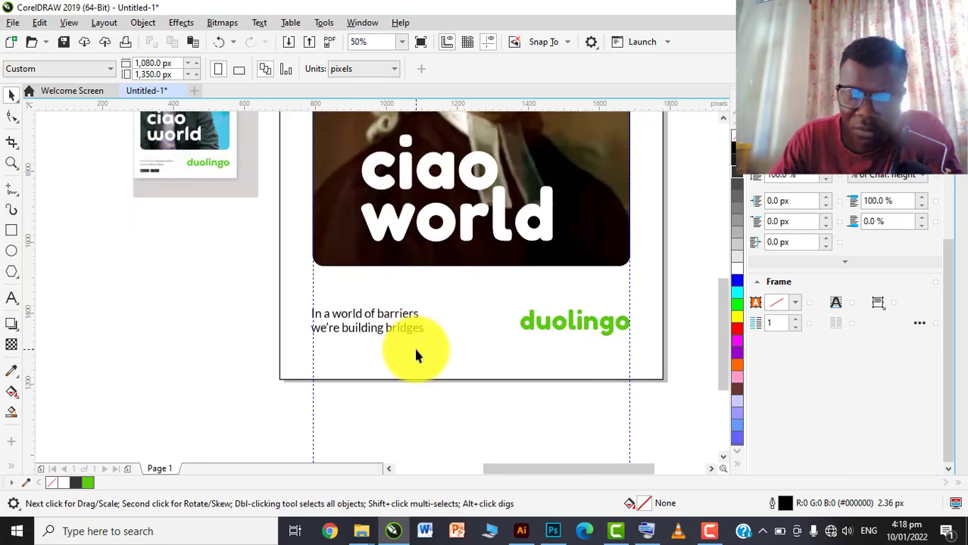
{"action": "scroll", "coordinate": [373, 369], "scroll_direction": "down", "scroll_amount": 1}
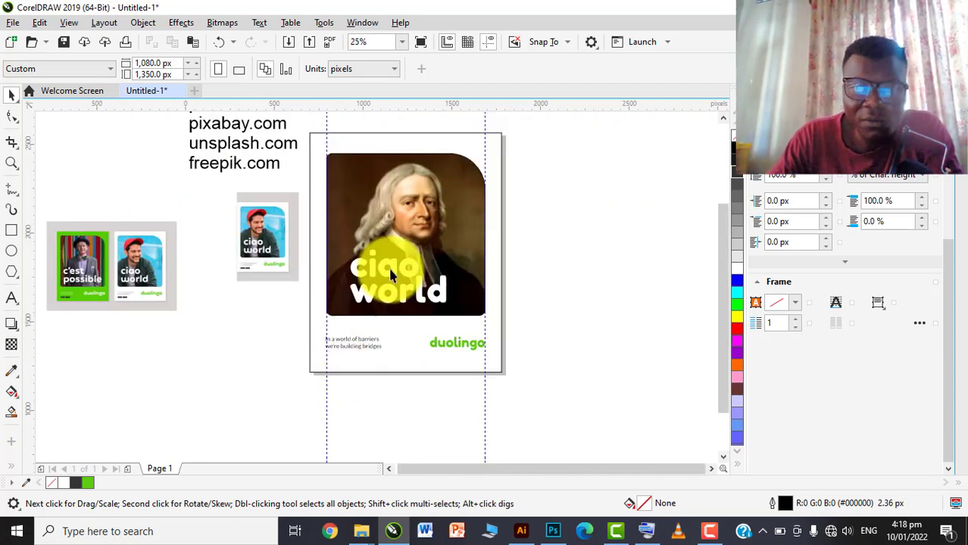
- Delete the list of stock photo websites and both reference poster images beside the page
{"action": "left_click_drag", "start_coordinate": [255, 141], "coordinate": [192, 203]}
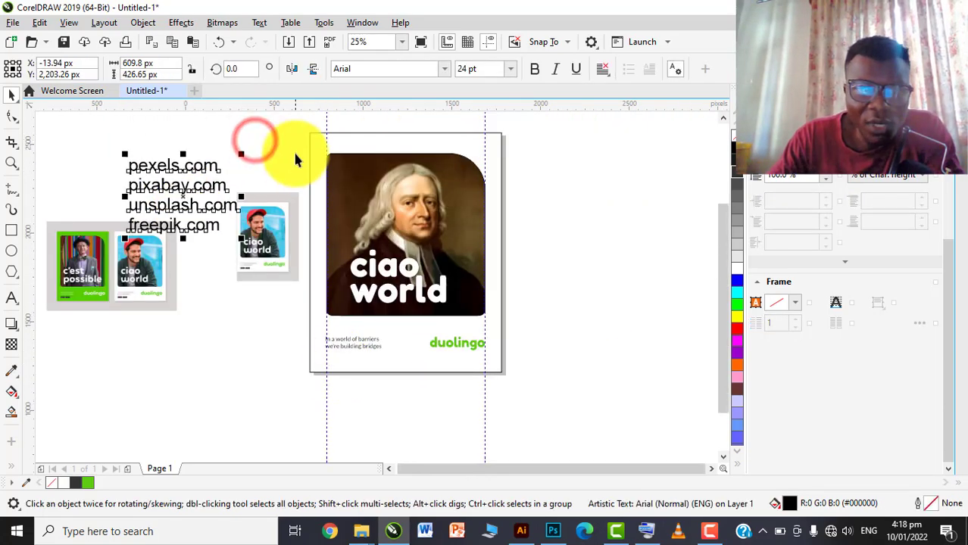
{"action": "key", "text": "Delete"}
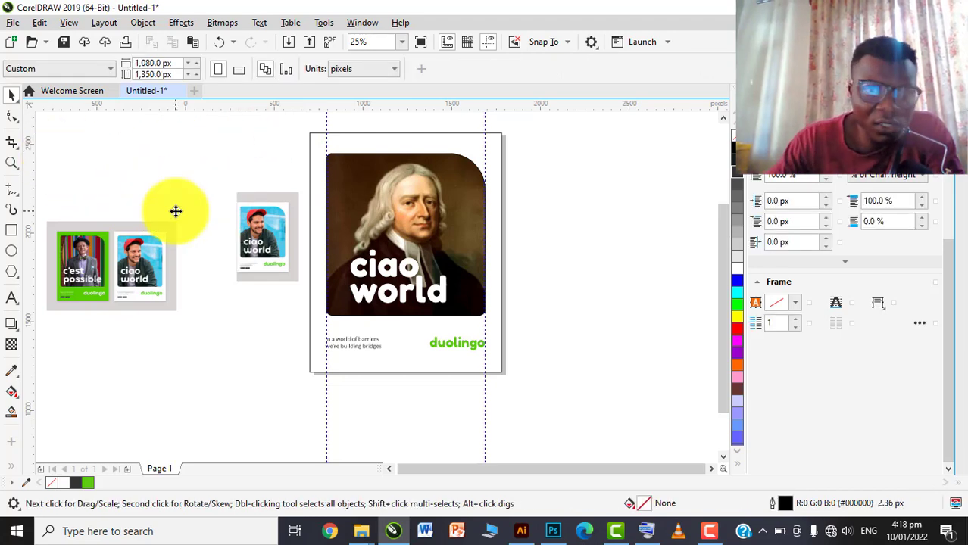
{"action": "left_click_drag", "start_coordinate": [111, 308], "coordinate": [162, 256]}
{"action": "key", "text": "Delete"}
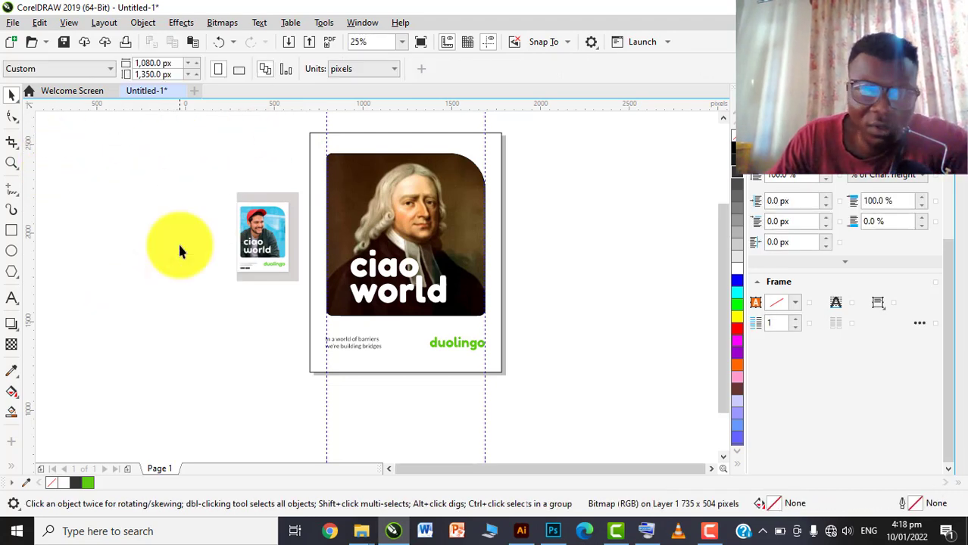
{"action": "left_click", "coordinate": [261, 239]}
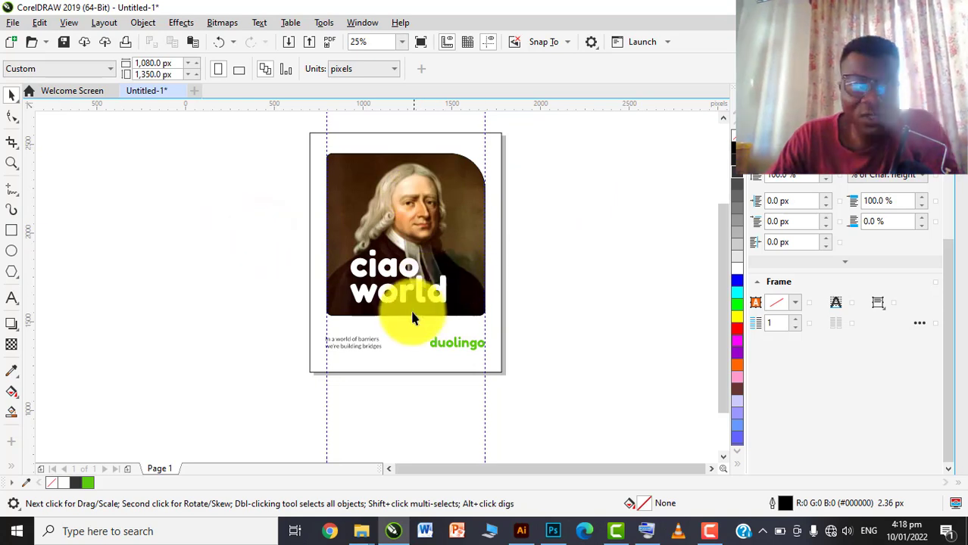
{"action": "left_click", "coordinate": [7, 26]}
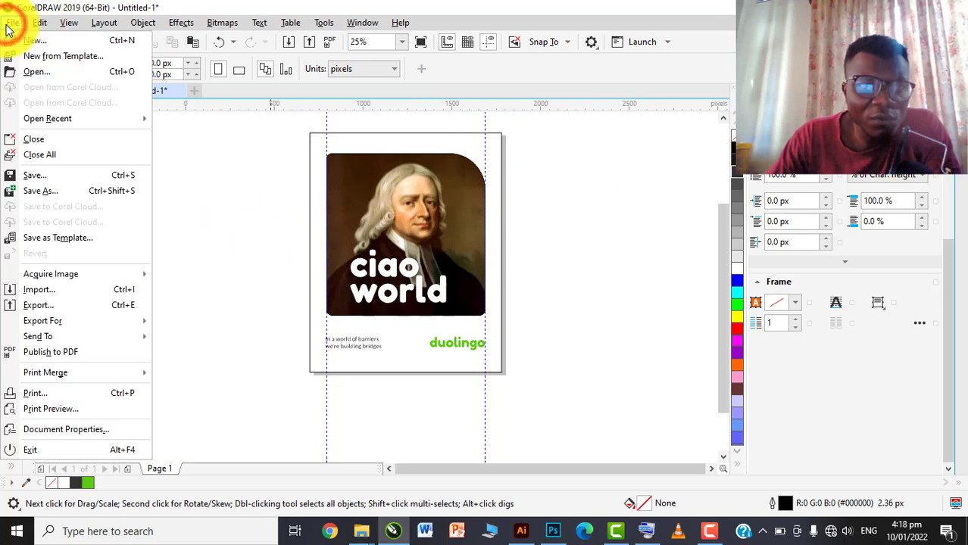
{"action": "left_click", "coordinate": [50, 306]}
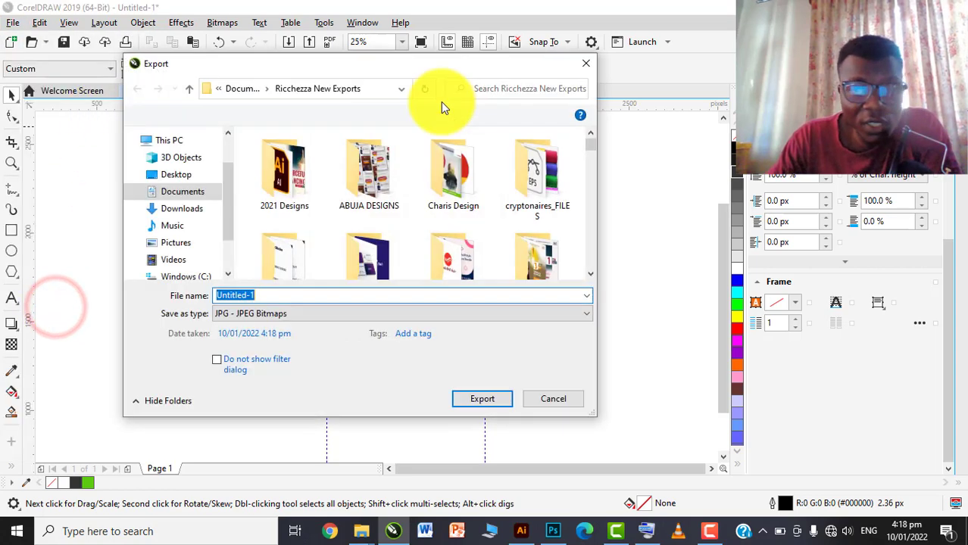
{"action": "left_click", "coordinate": [554, 400]}
- Fill the page-sized background rectangle with white and remove its outline
{"action": "scroll", "coordinate": [428, 195], "scroll_direction": "up", "scroll_amount": 1}
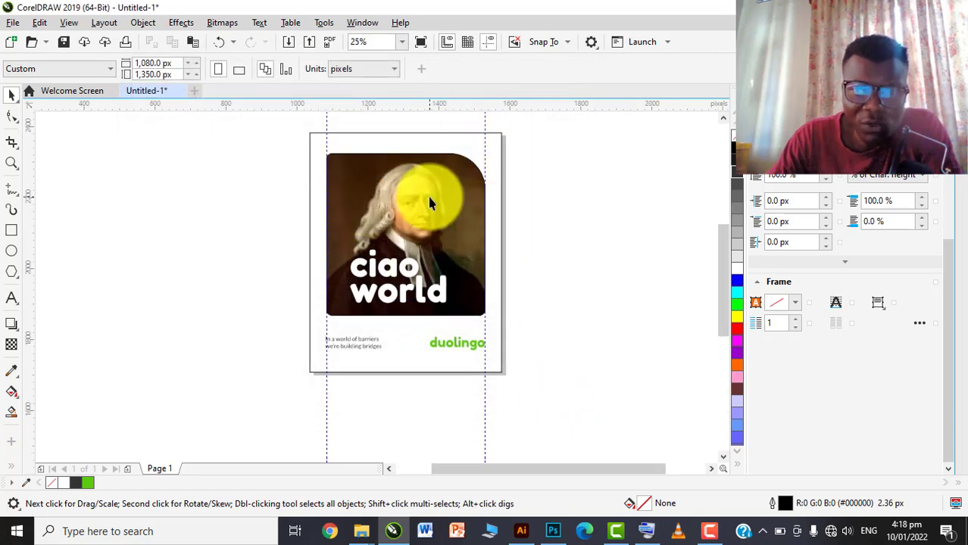
{"action": "scroll", "coordinate": [390, 227], "scroll_direction": "down", "scroll_amount": 1}
{"action": "left_click", "coordinate": [391, 226]}
{"action": "scroll", "coordinate": [479, 186], "scroll_direction": "up", "scroll_amount": 1}
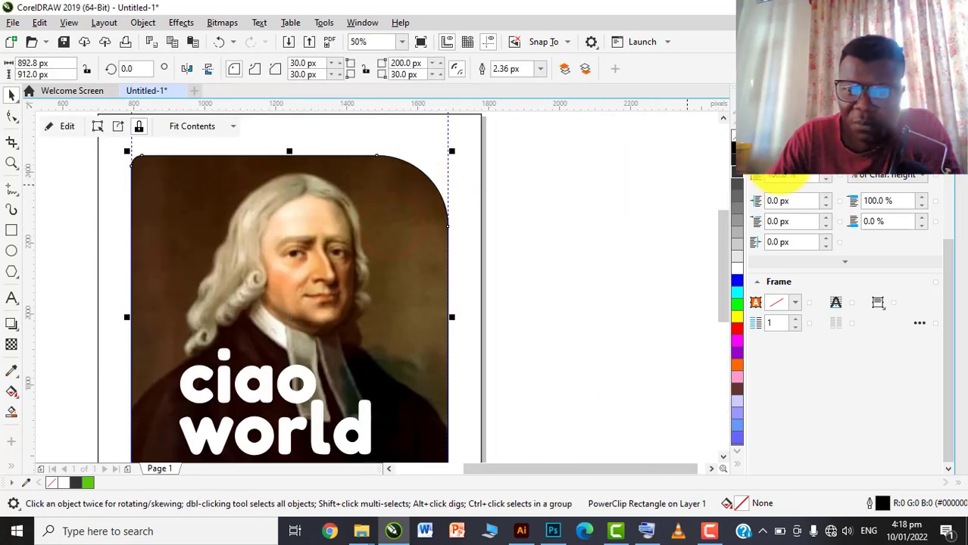
{"action": "left_click", "coordinate": [607, 203]}
{"action": "left_click", "coordinate": [480, 147]}
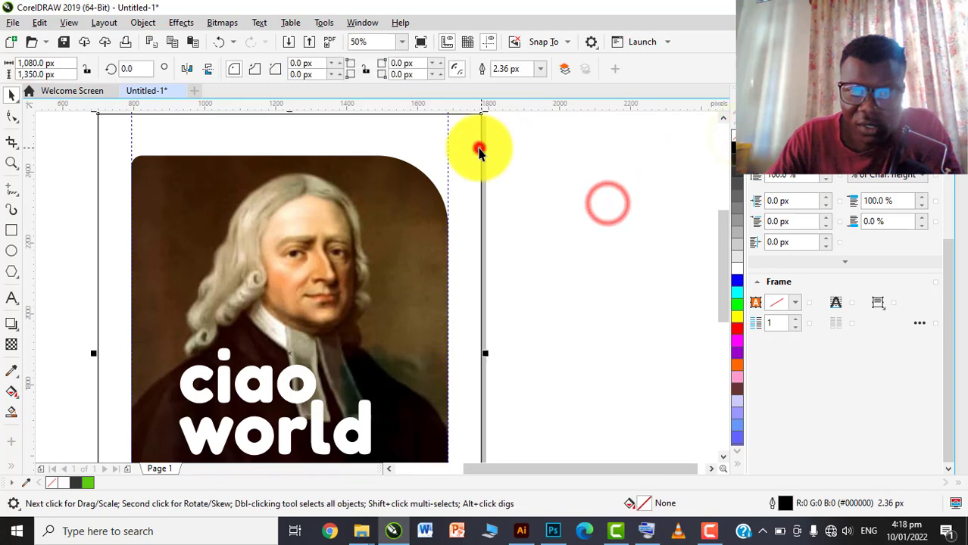
{"action": "left_click", "coordinate": [740, 269]}
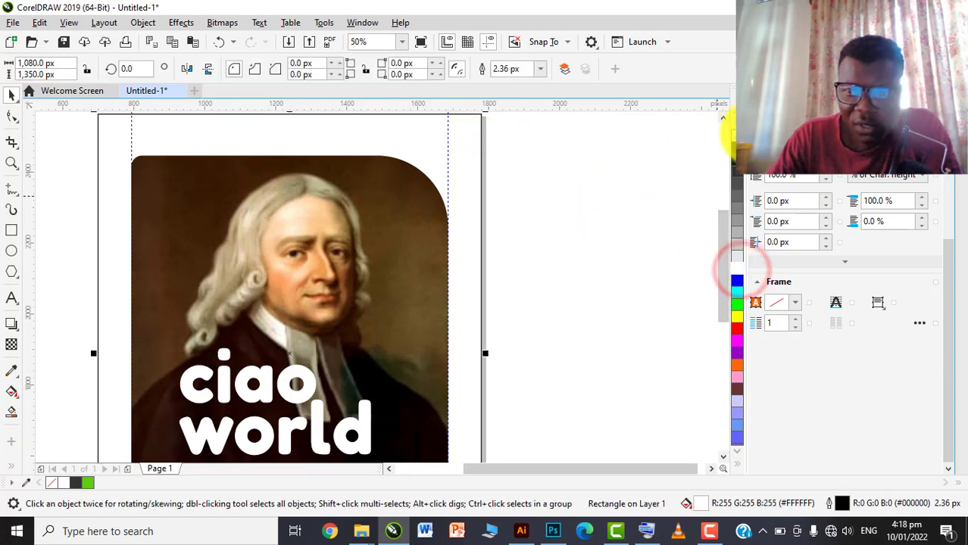
{"action": "right_click", "coordinate": [738, 136]}
{"action": "left_click", "coordinate": [609, 183]}
- Recolour the page-sized background rectangle with the bright green used for the brand name
{"action": "scroll", "coordinate": [454, 201], "scroll_direction": "down", "scroll_amount": 1}
{"action": "scroll", "coordinate": [453, 200], "scroll_direction": "up", "scroll_amount": 1}
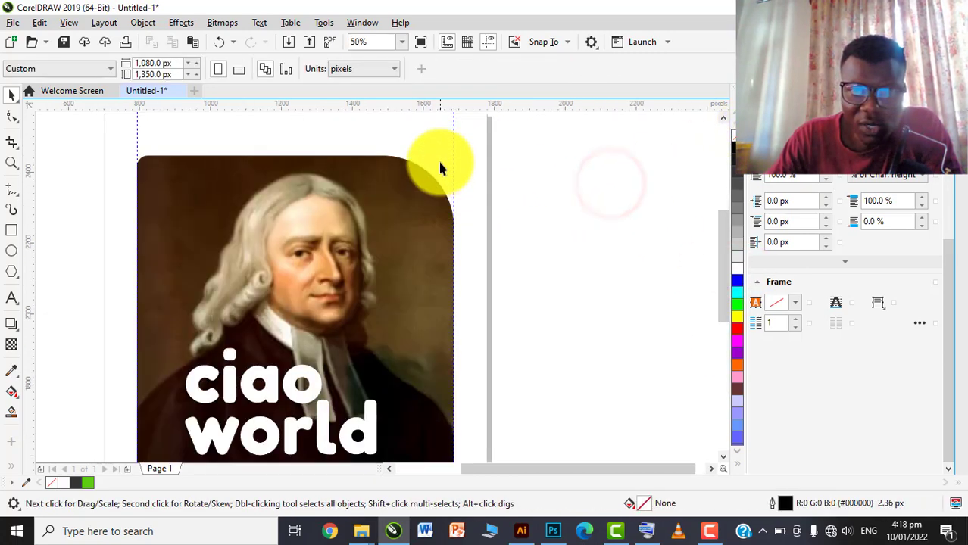
{"action": "left_click", "coordinate": [440, 162]}
{"action": "scroll", "coordinate": [441, 162], "scroll_direction": "down", "scroll_amount": 1}
{"action": "left_click", "coordinate": [88, 483]}
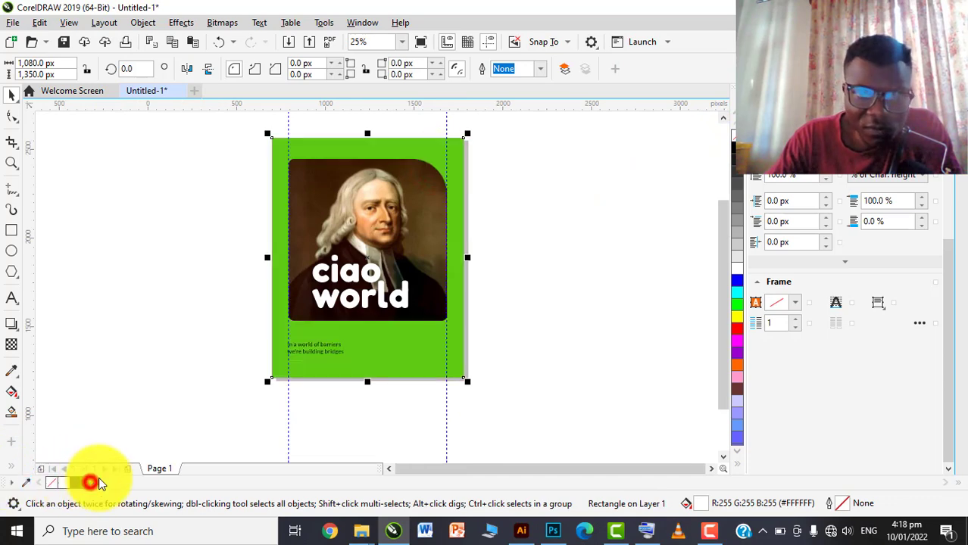
- Recolour the "duolingo" brand name on the green background to white
{"action": "left_click_drag", "start_coordinate": [488, 331], "coordinate": [347, 424]}
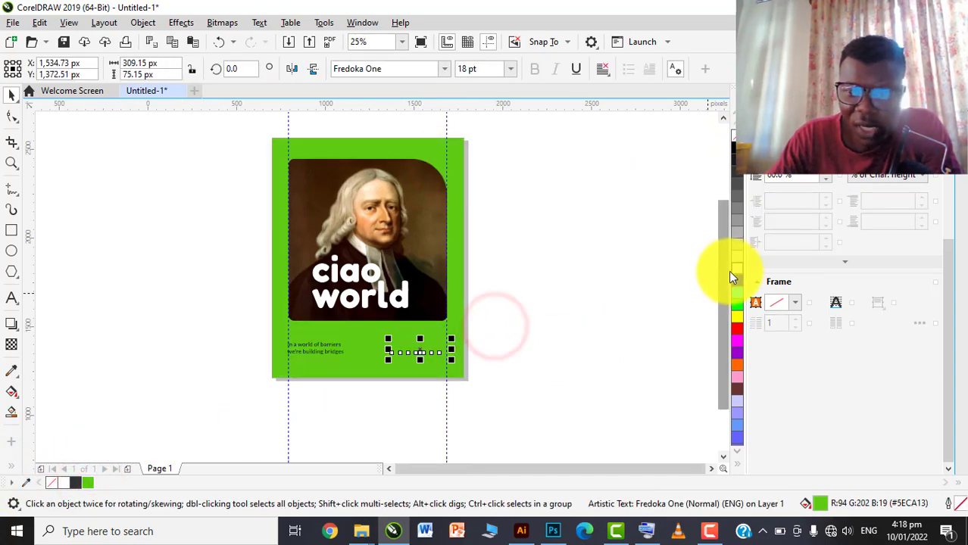
{"action": "left_click", "coordinate": [736, 269]}
{"action": "left_click", "coordinate": [578, 329]}
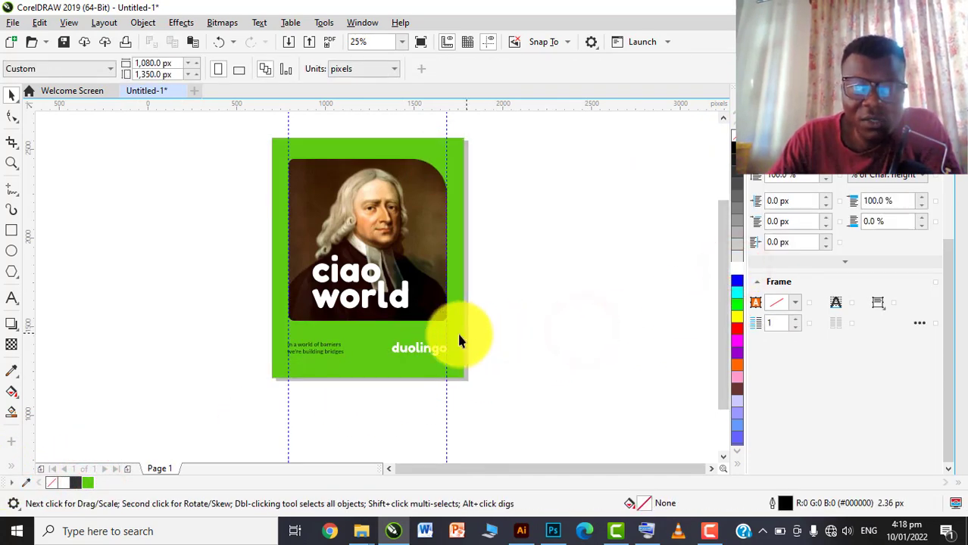